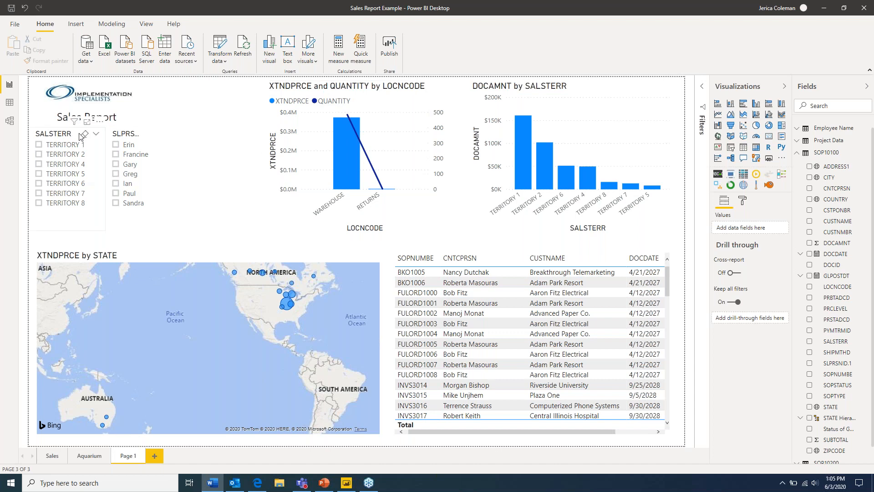
Step: Rename the SALSTERR field of the territory slicer to Sales Territory
click(76, 136)
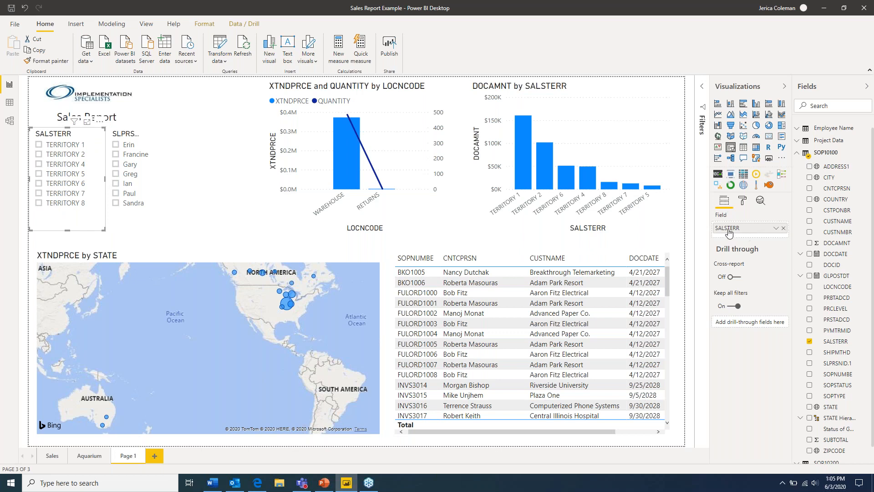
click(776, 230)
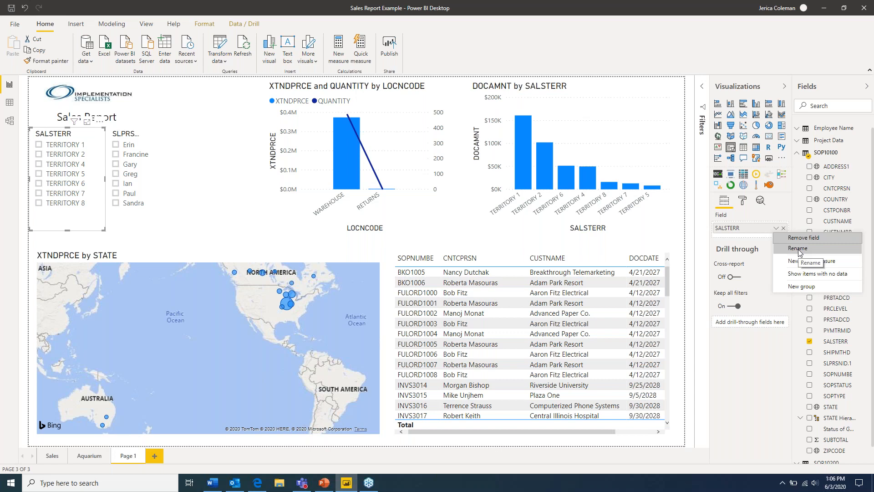
click(797, 248)
text(Sales Territory)
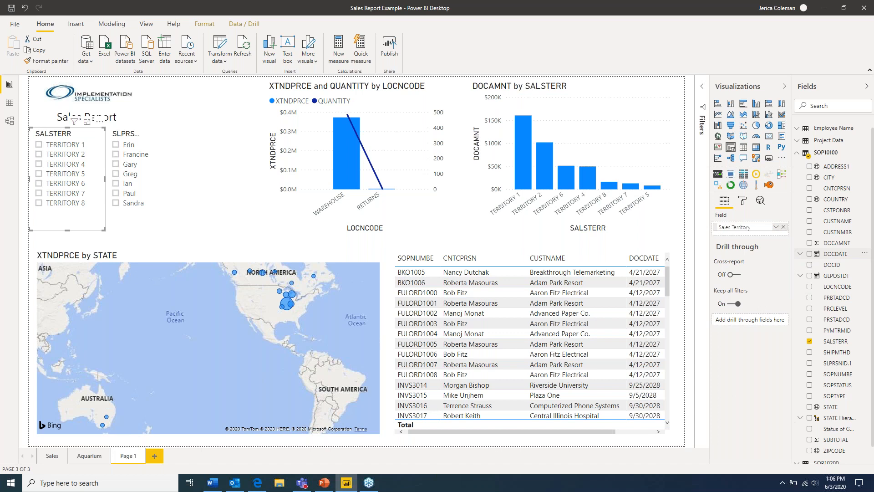
key(Return)
Step: Rename the SLPRSNID.1 slicer's field to Salesperson and widen that slicer slightly
click(133, 137)
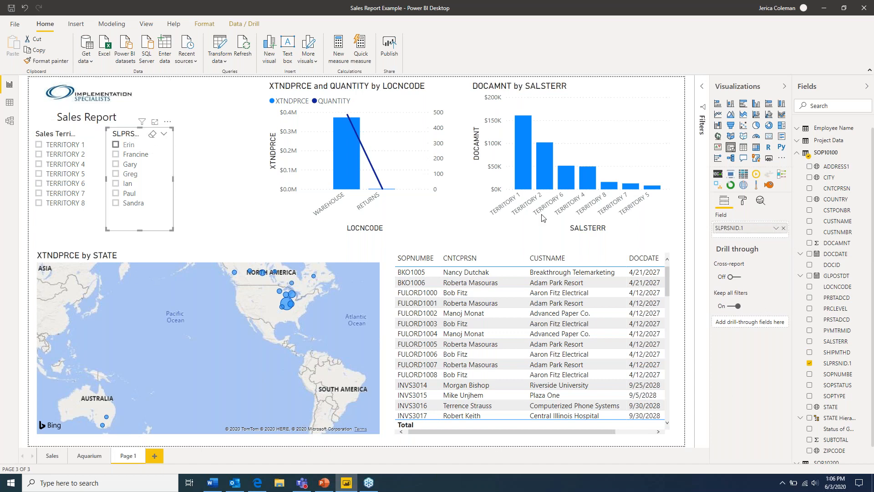
click(776, 228)
click(798, 248)
text(Salesperson)
key(Return)
drag(173, 179, 189, 180)
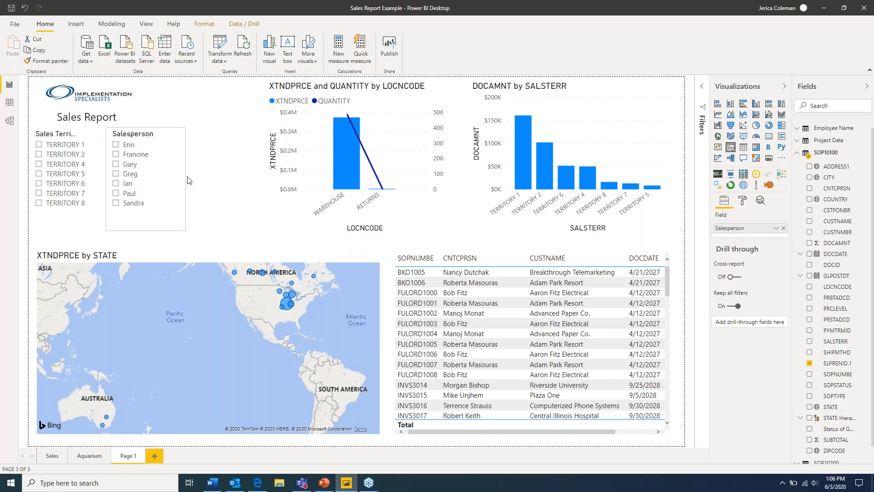
Step: Rename the LOCNCODE shared axis field of the combo chart to Location
click(376, 97)
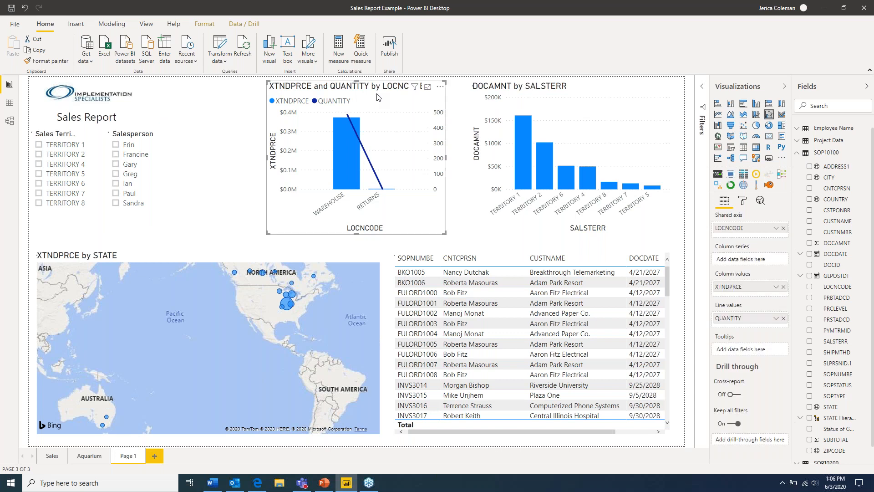
click(775, 228)
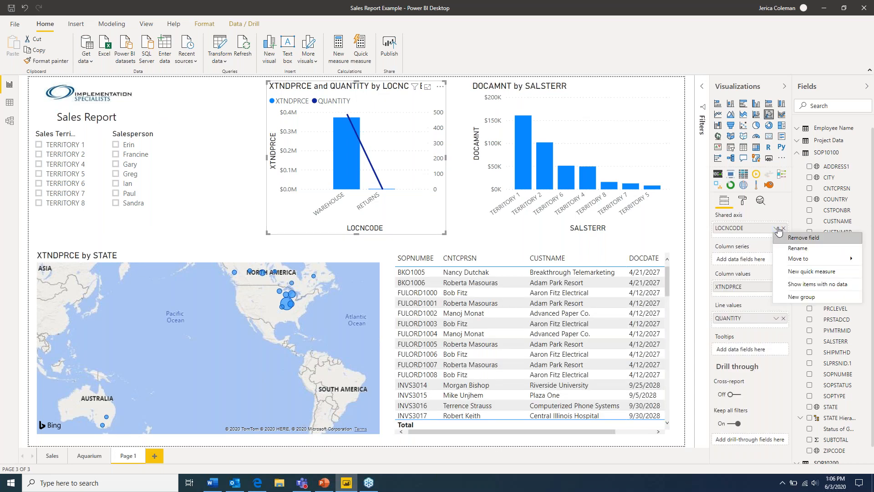
click(797, 249)
text(Location)
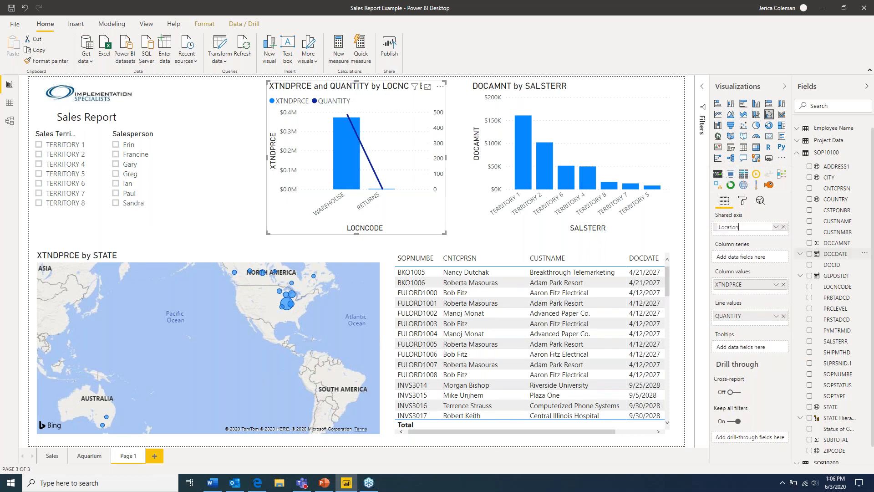
key(Return)
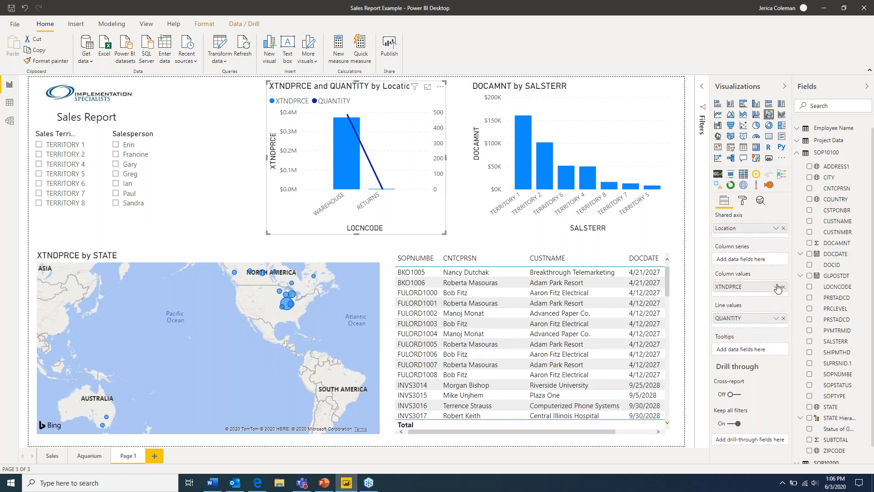
Step: Rename the combo chart's XTNDPRCE column value to Price
click(776, 287)
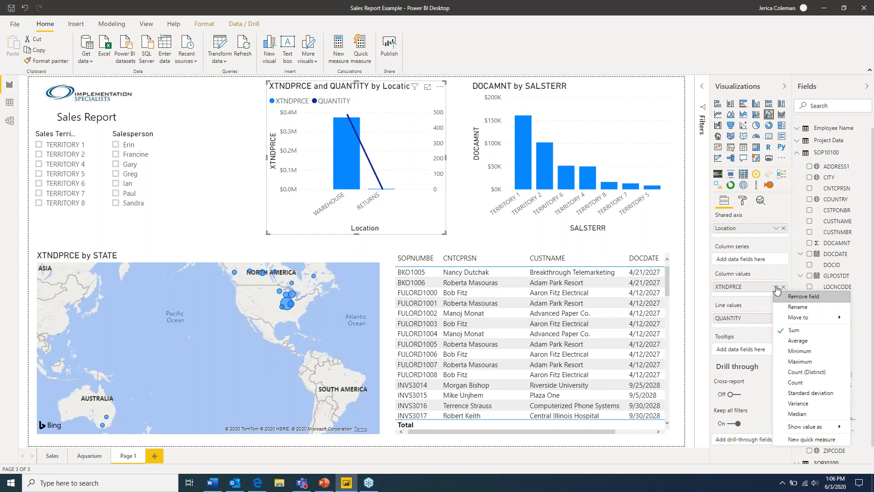
click(802, 308)
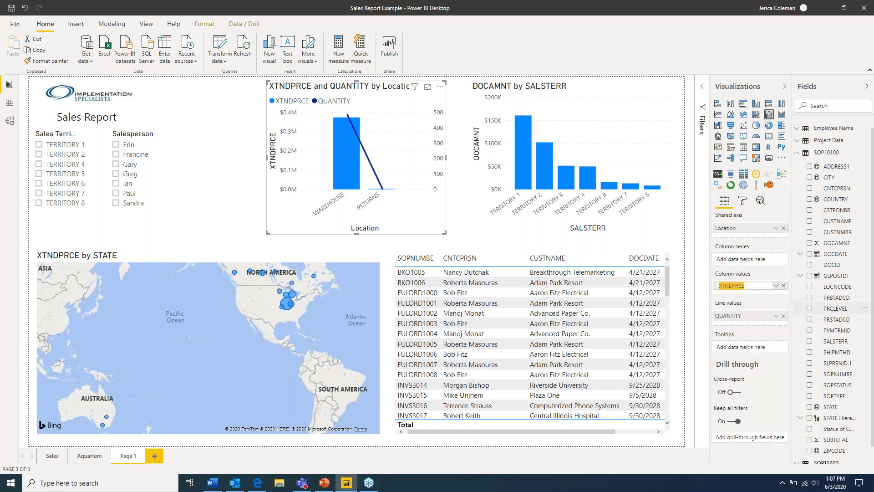
text(Extended)
key(BackSpace)
key(BackSpace)
key(BackSpace)
key(BackSpace)
key(BackSpace)
key(BackSpace)
key(BackSpace)
key(BackSpace)
text(Price)
key(Return)
Step: Rename the combo chart's QUANTITY line value to Quantity
click(776, 318)
click(798, 183)
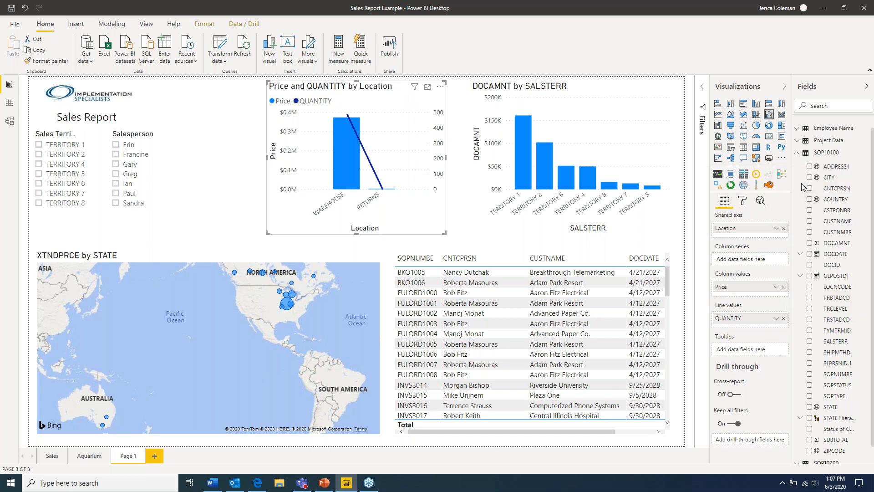
text(Quantity)
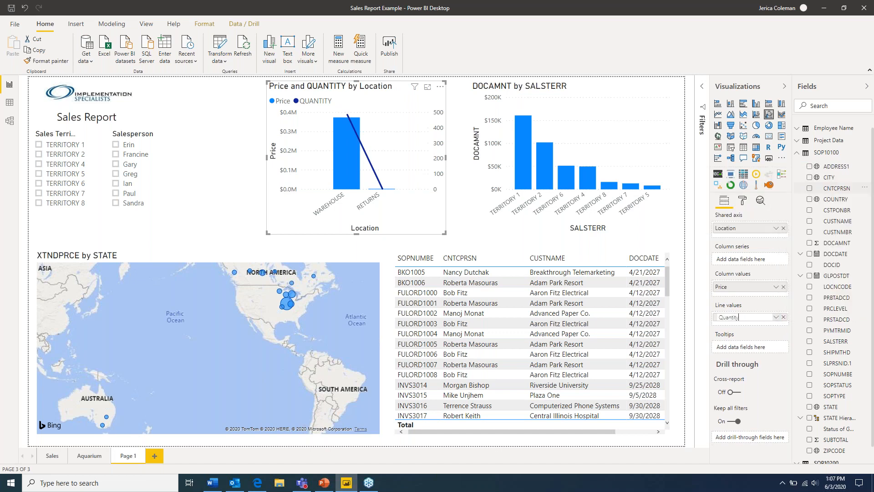
key(Return)
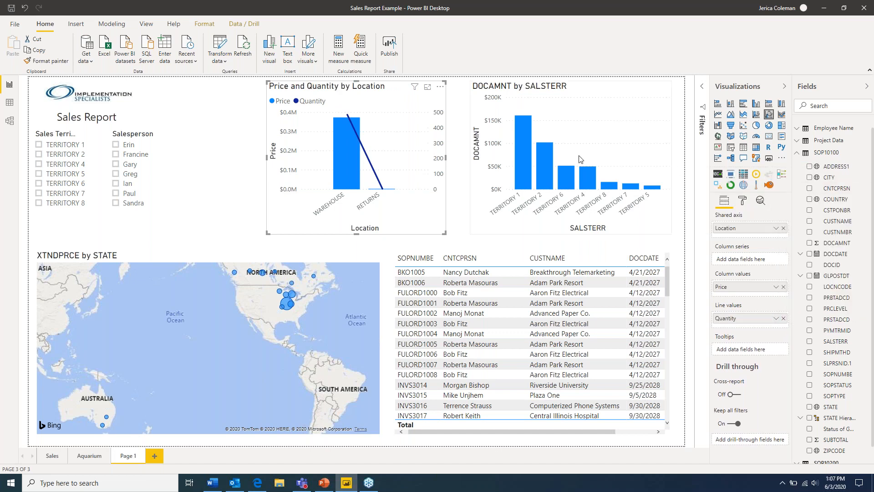
Step: Rename the SALSTERR axis field of the DOCAMNT column chart to Sales Territory
click(587, 91)
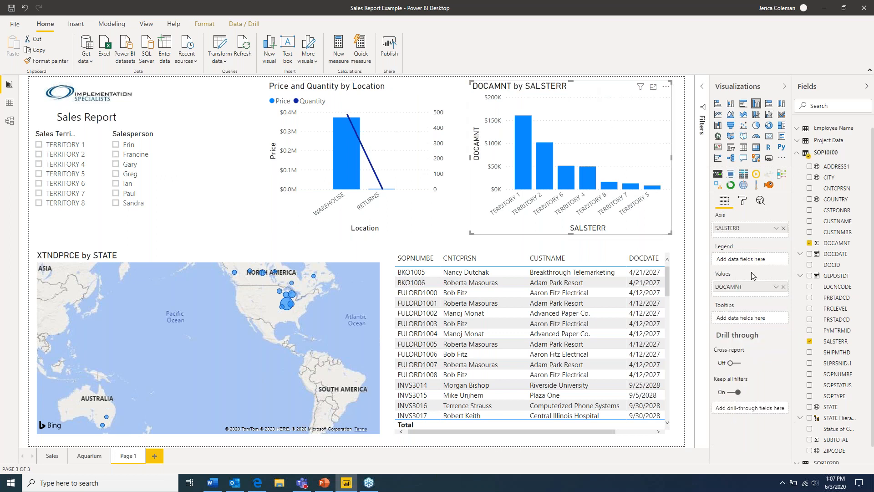
click(777, 227)
click(798, 248)
text(Sales Territory)
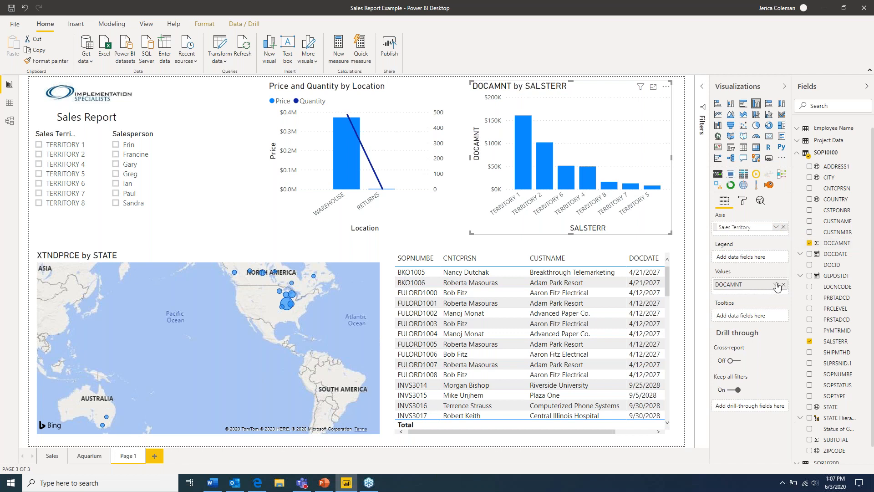
key(Return)
Step: Rename the territory column chart's DOCAMNT value field to Sales Price
click(776, 287)
click(799, 308)
text(Docu)
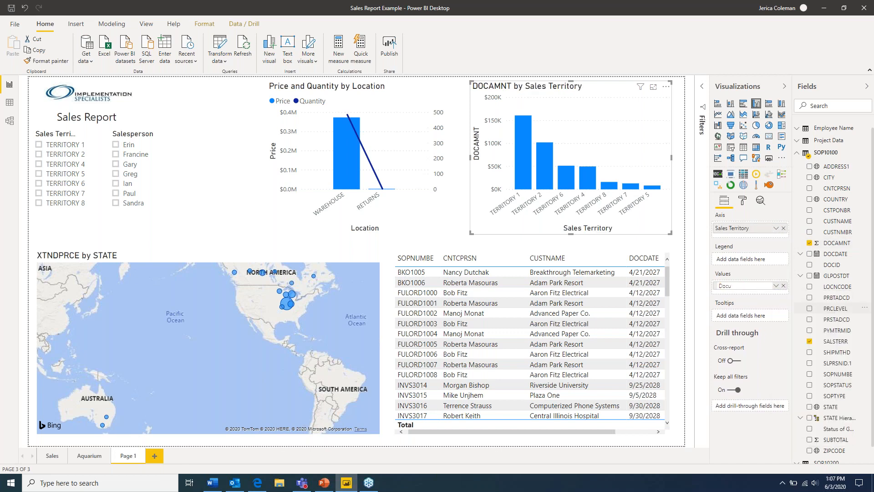
key(BackSpace)
key(BackSpace)
text(Sales Price)
click(865, 245)
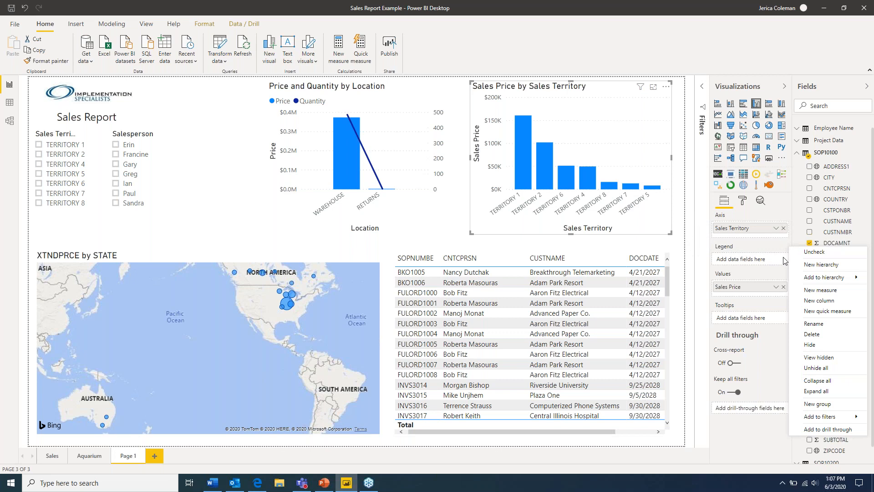
Step: Rename the map's STATE location field to State
click(310, 259)
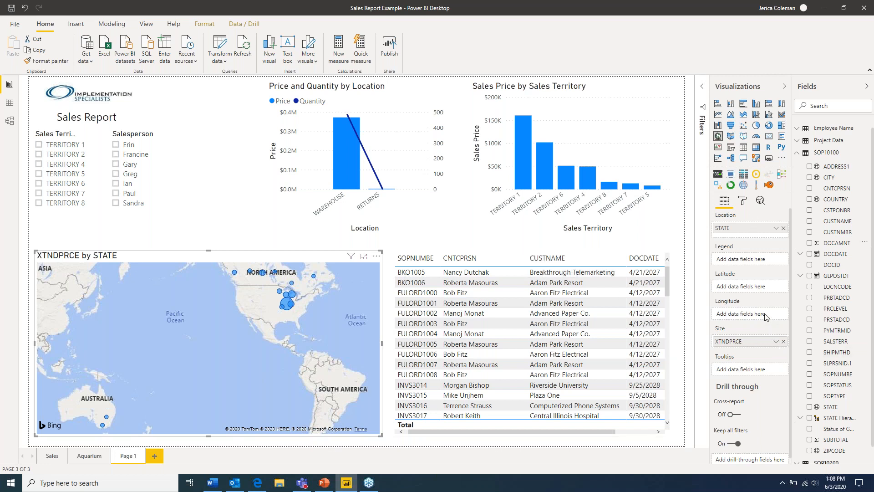
click(776, 228)
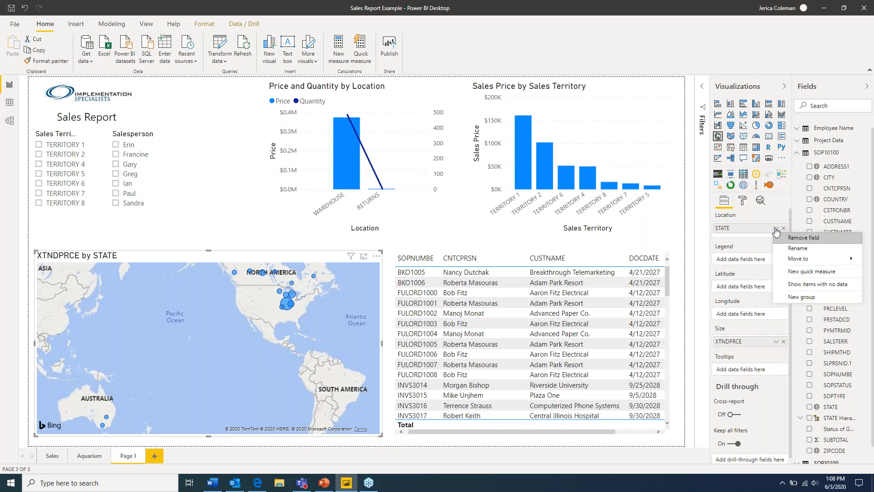
click(797, 248)
text(State)
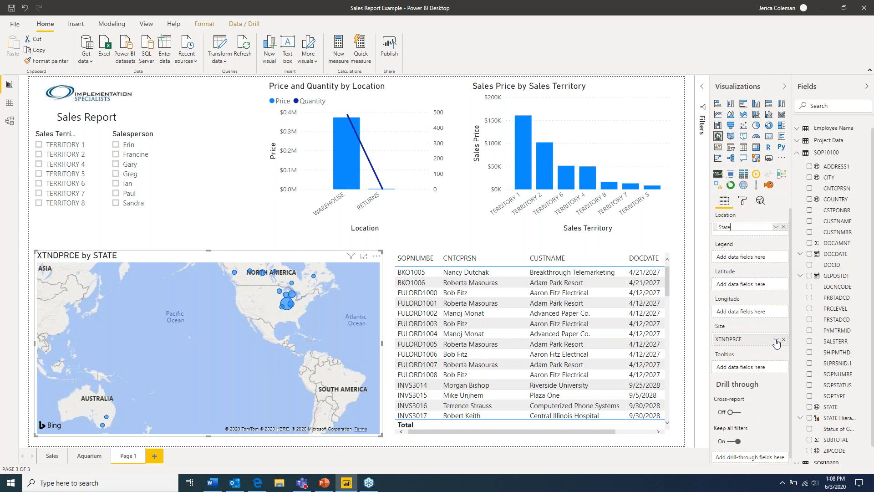
key(Return)
Step: Rename the map's XTNDPRCE size field to Price
click(775, 342)
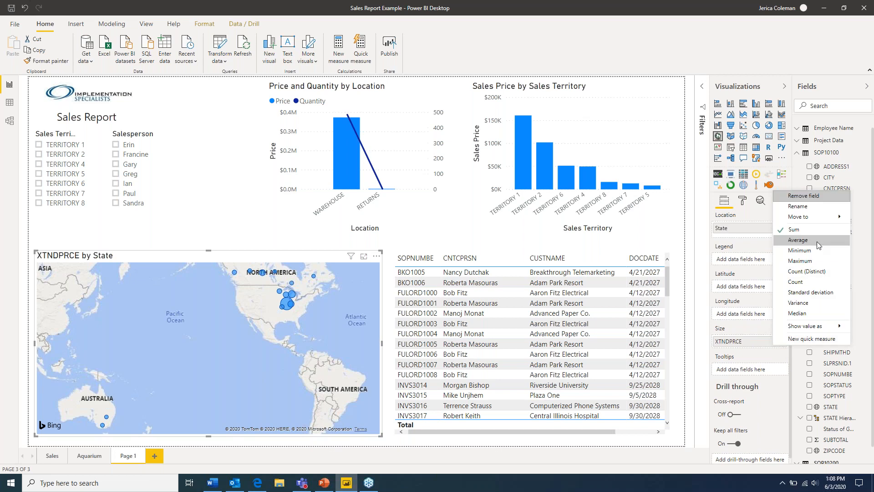
click(802, 207)
text(Price)
key(Return)
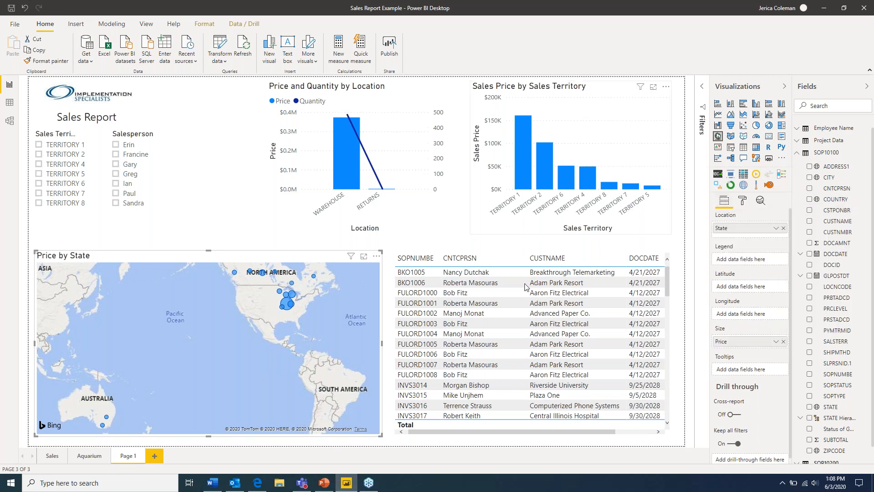
Step: Rename the SOPNUMBE column of the transactions table to Sales Transaction
click(590, 255)
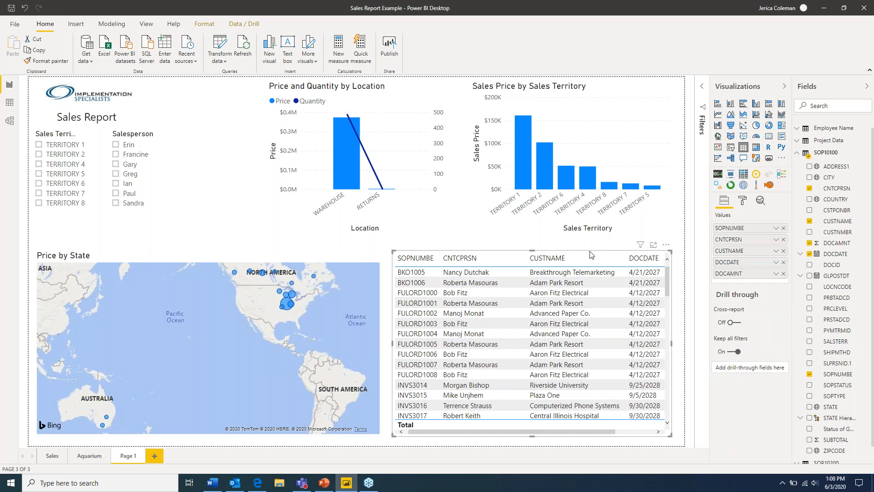
click(775, 228)
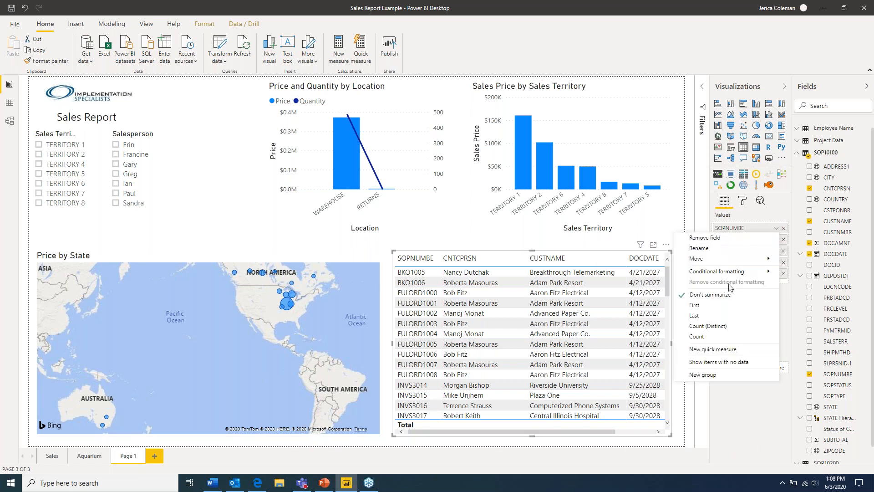
click(721, 249)
text(SAles T)
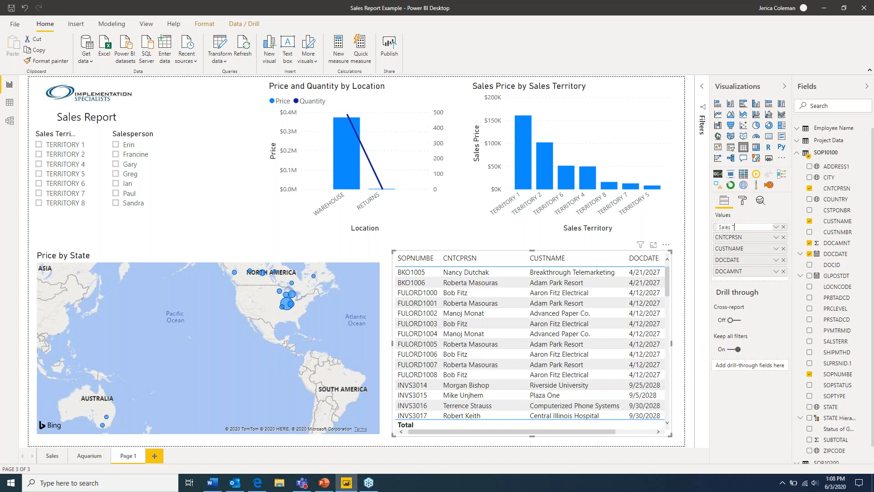
text(ransaction)
key(Return)
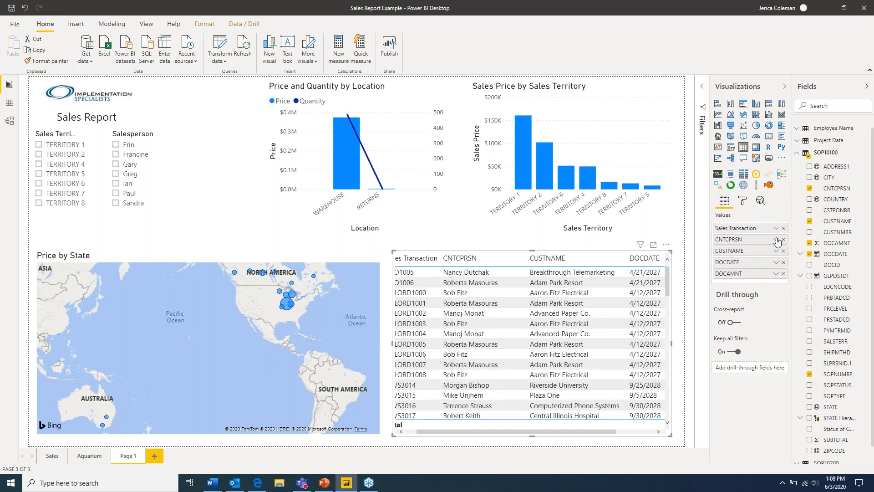
Step: Rename the table's CNTCPRSN column to Contact and its CUSTNAME column to Customer
click(776, 239)
click(703, 259)
text(Contact)
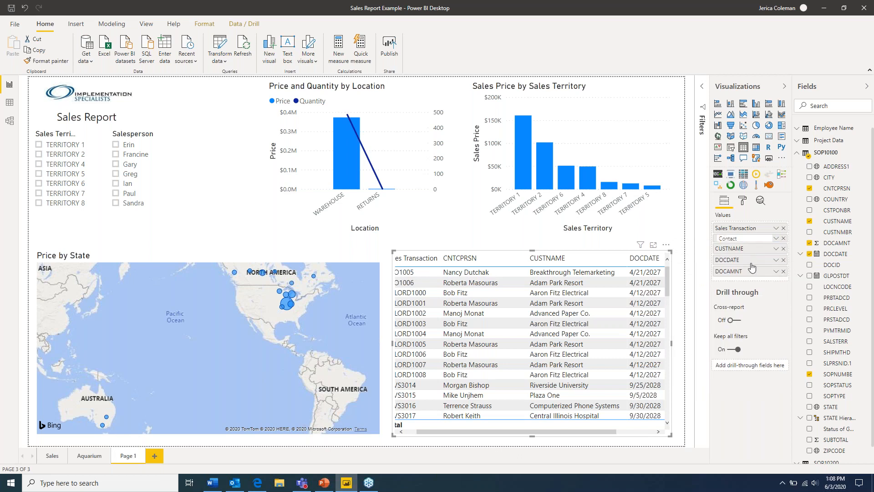
key(Return)
click(776, 251)
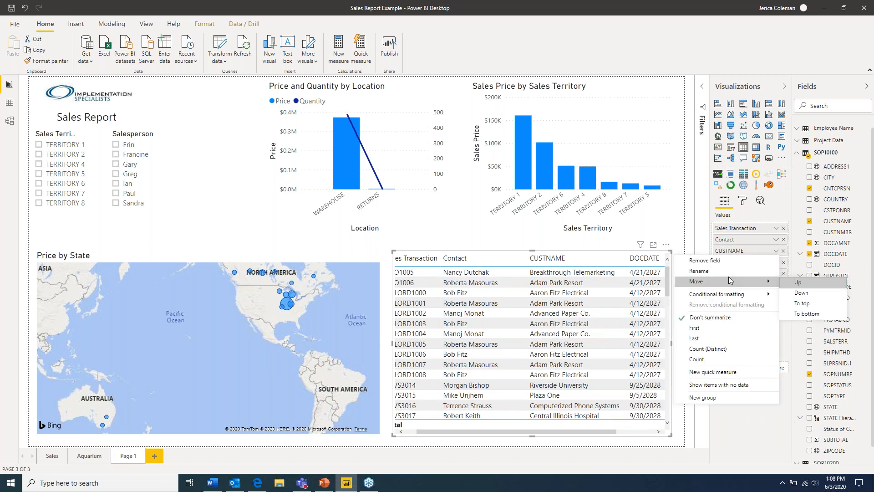
click(729, 270)
text(Customer)
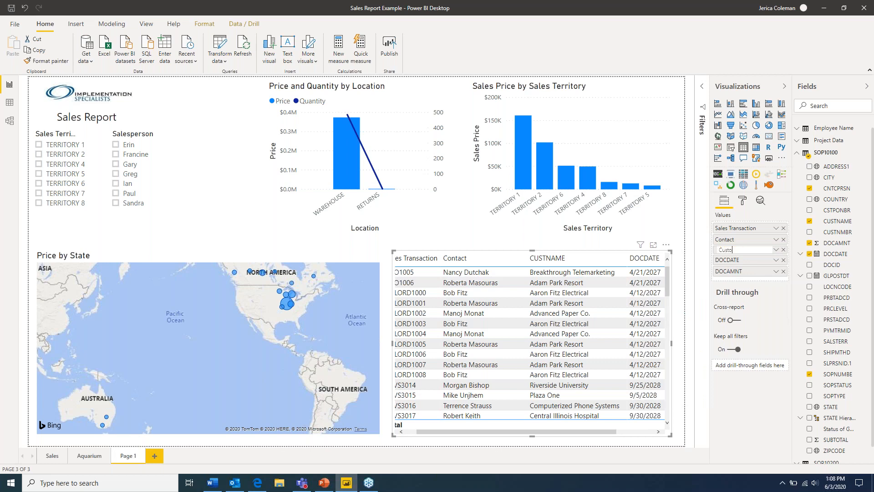
key(Return)
Step: Rename the table's DOCDATE column to Date
click(776, 262)
click(734, 283)
text(Date)
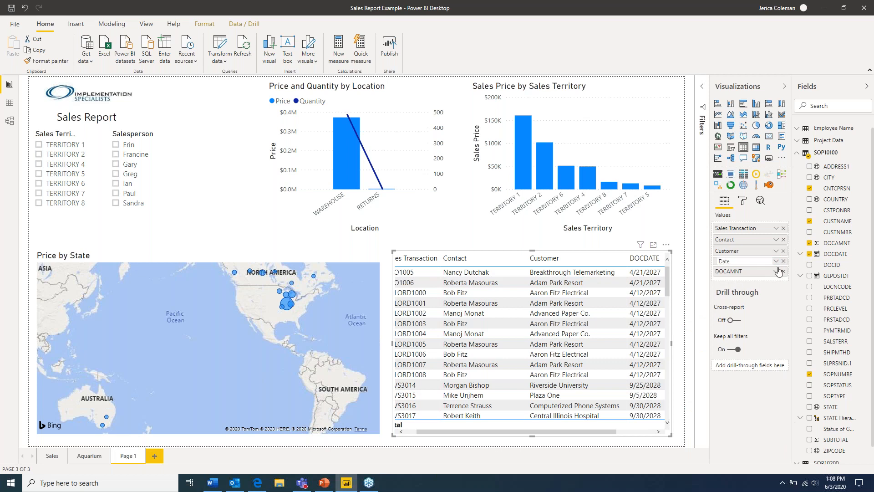
key(Return)
Step: Rename the table's DOCAMNT column to Amount and widen the table toward the map
click(776, 275)
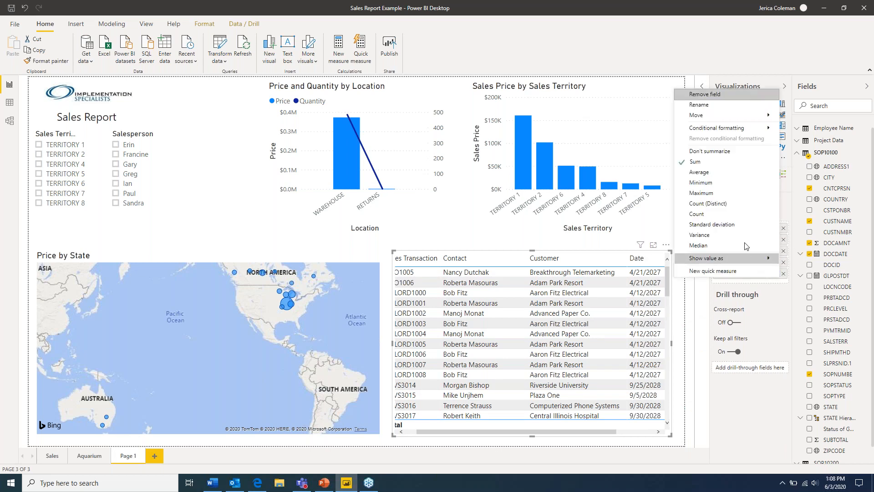
click(699, 105)
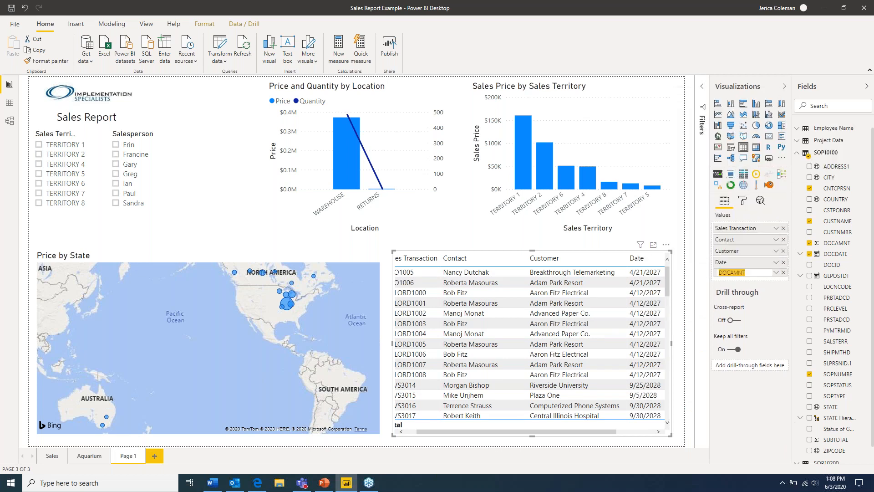
text(Amount)
key(Return)
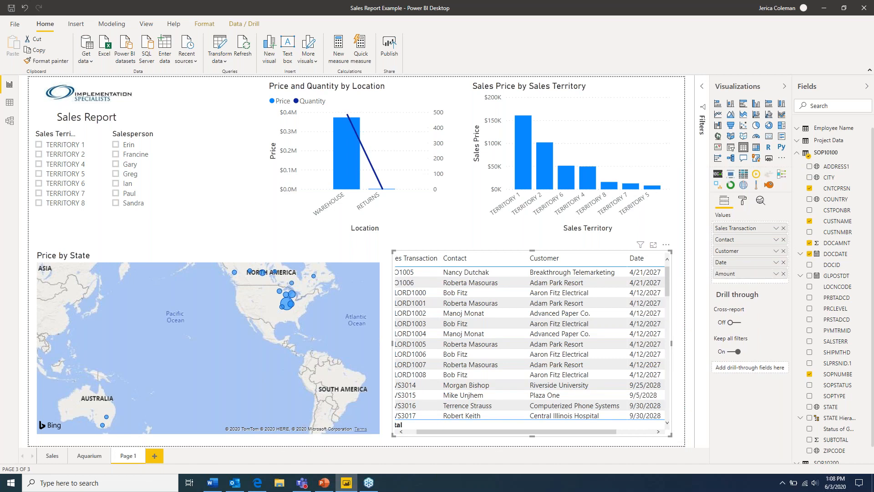
drag(391, 348, 375, 342)
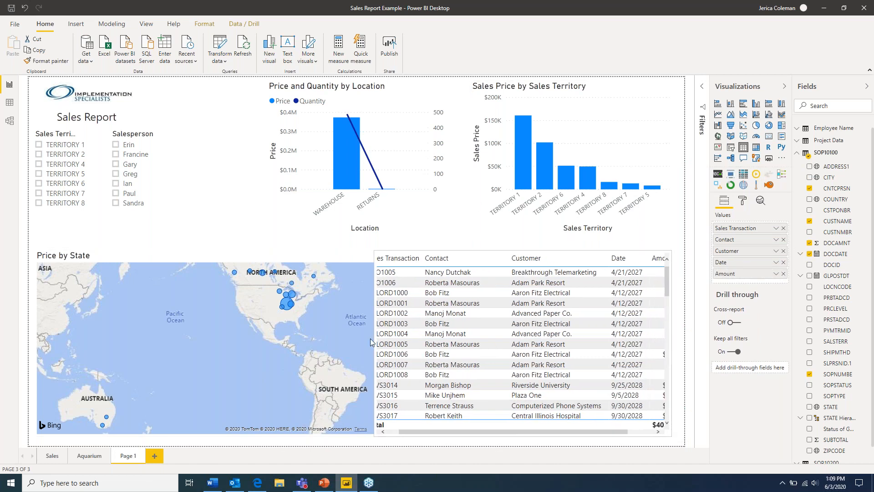
Step: Narrow the Price by State map and widen the transactions table toward it until all five table columns fit
click(318, 254)
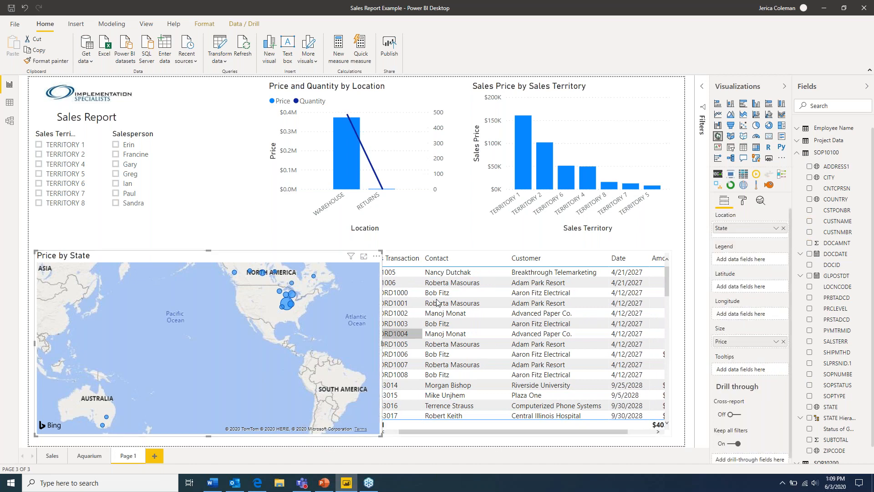
drag(382, 343, 348, 343)
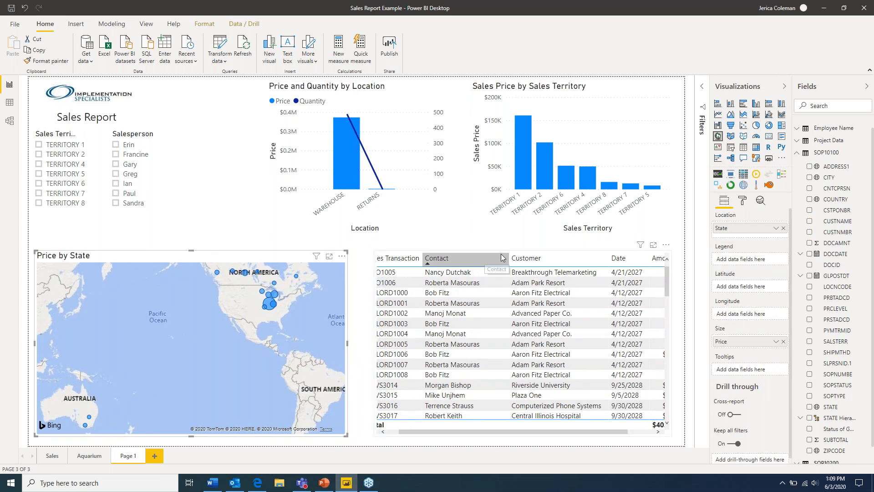
click(397, 387)
drag(374, 342, 348, 344)
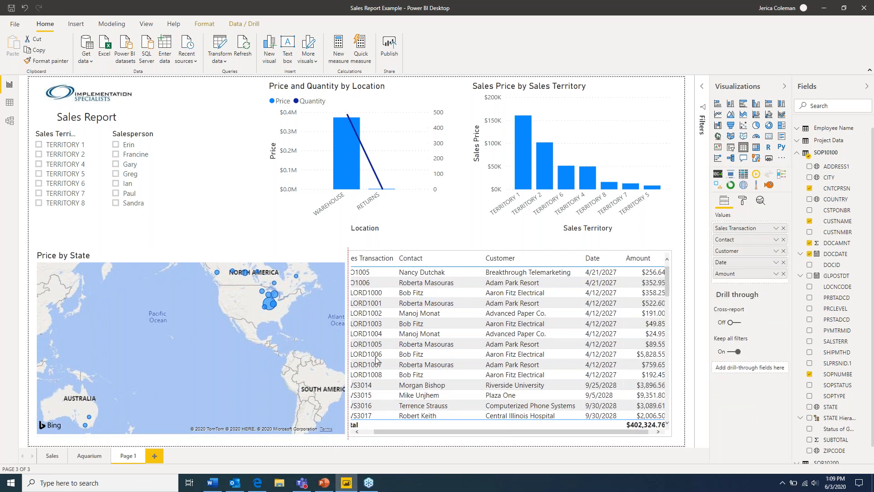
drag(347, 343, 326, 343)
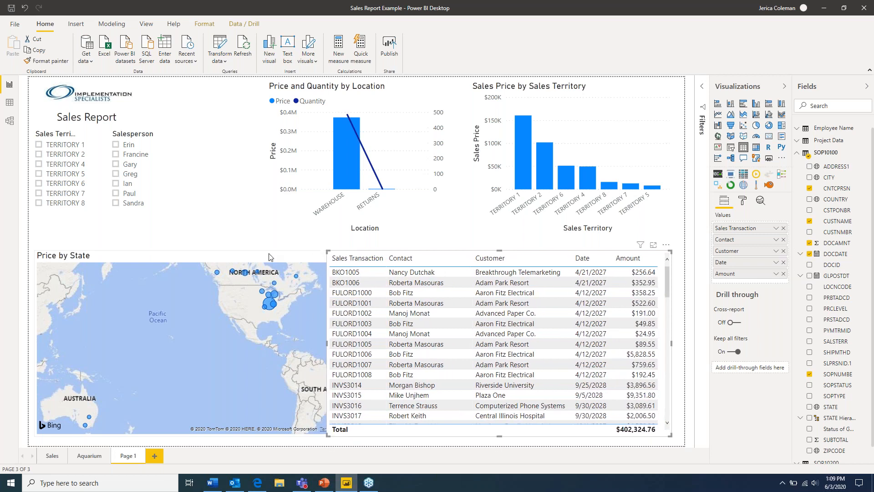
click(272, 257)
drag(346, 434, 326, 432)
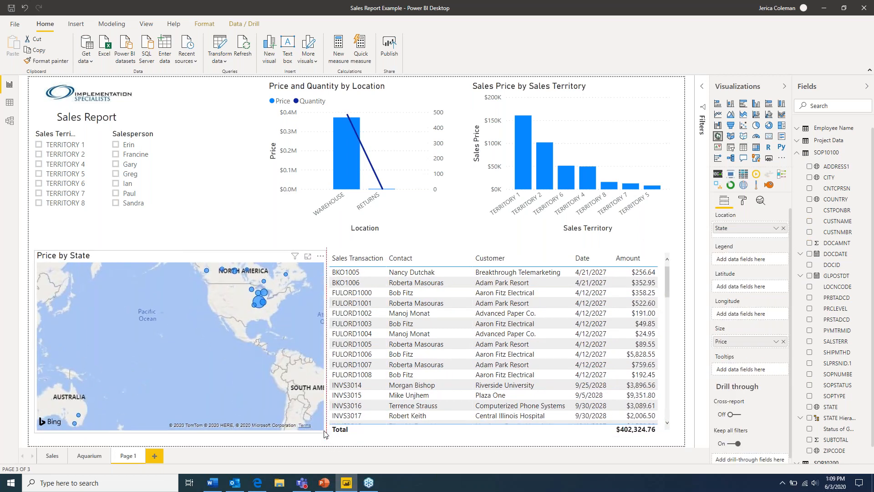
click(245, 228)
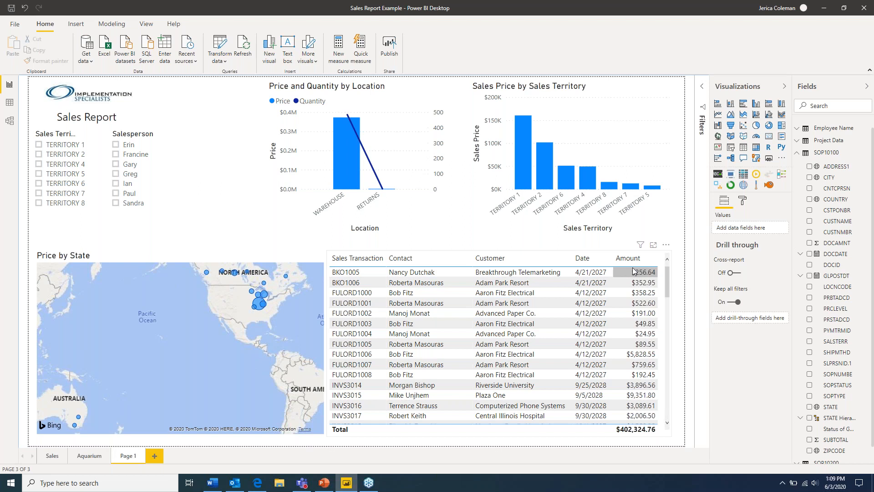
Step: Change the title of the Price and Quantity by Location chart to Price
click(399, 90)
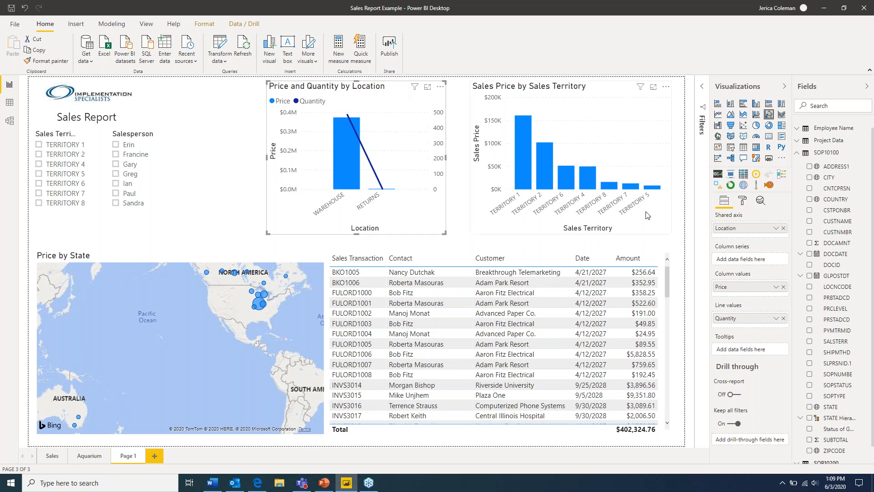
click(742, 201)
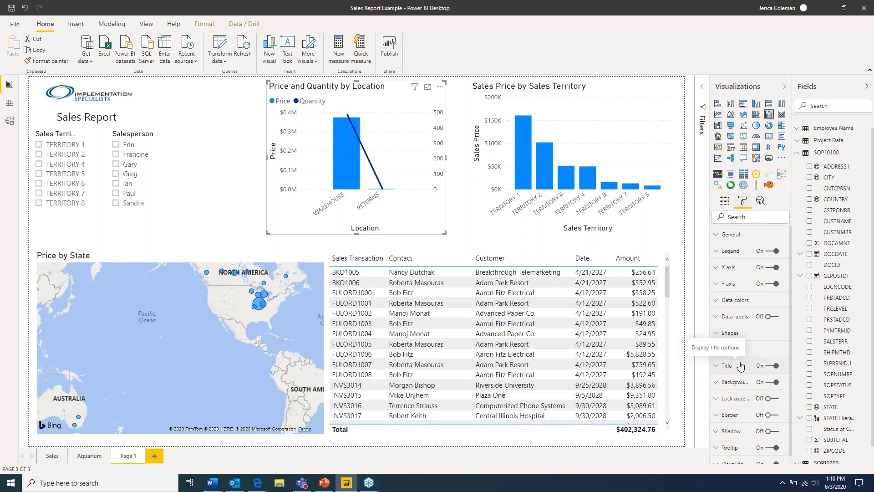
click(768, 367)
click(768, 367)
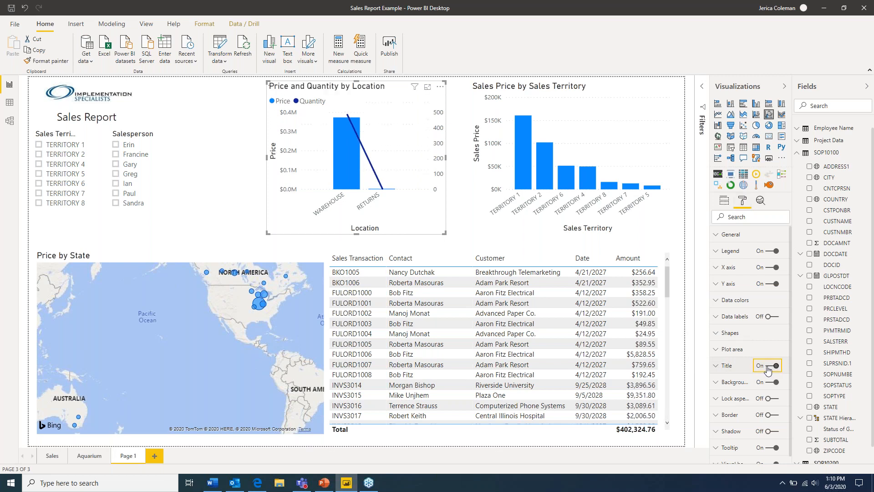
click(717, 367)
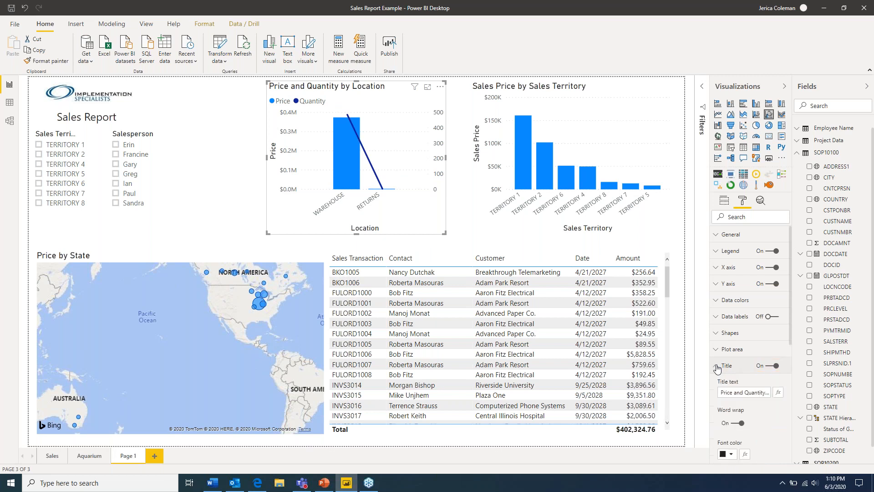
scroll(717, 367, down, 3)
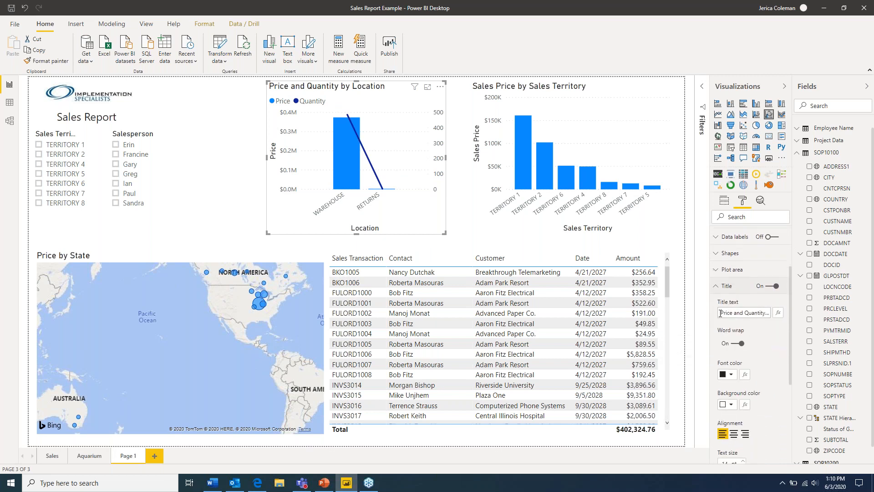
triple_click(721, 312)
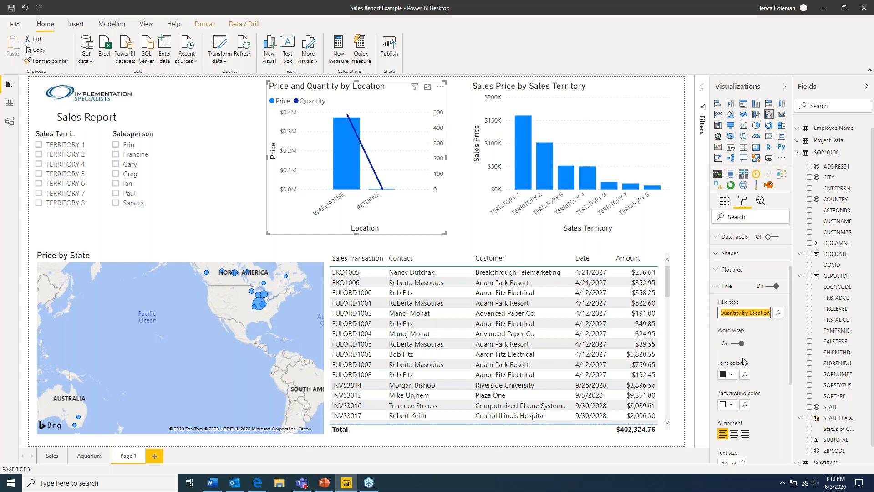
text(Price)
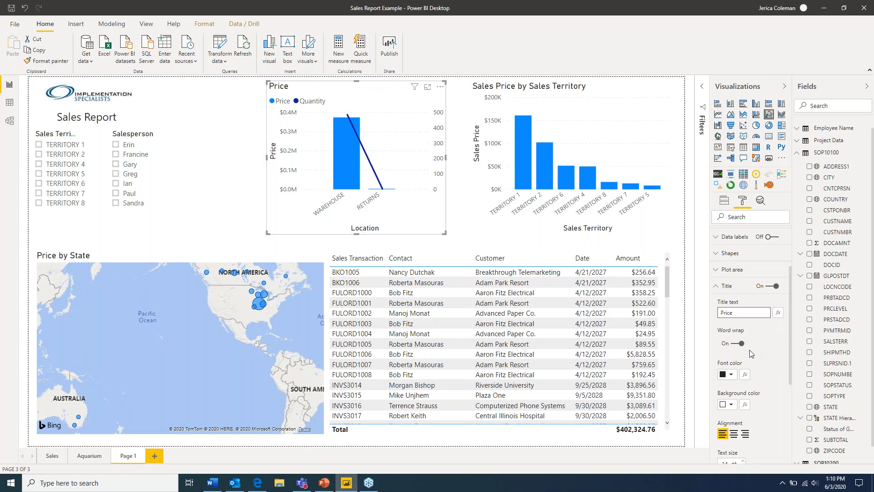
Step: Give the Price chart's title a white font and a dark navy background
scroll(742, 353, down, 1)
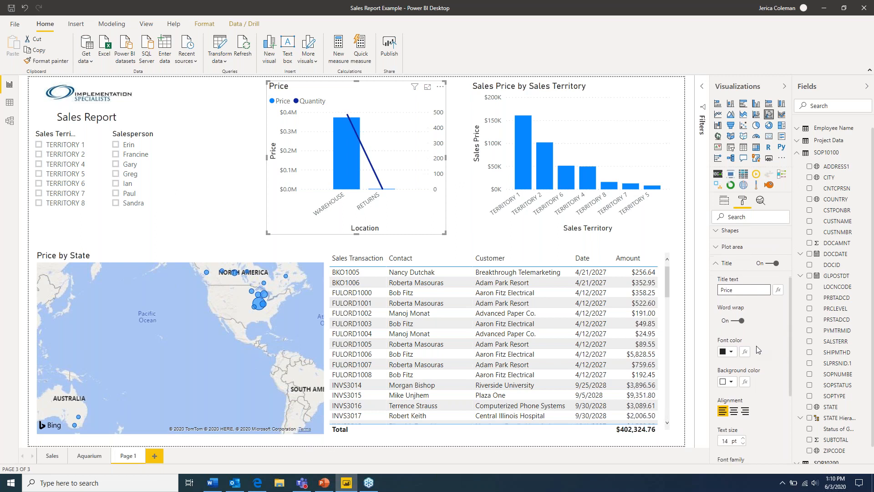
click(731, 354)
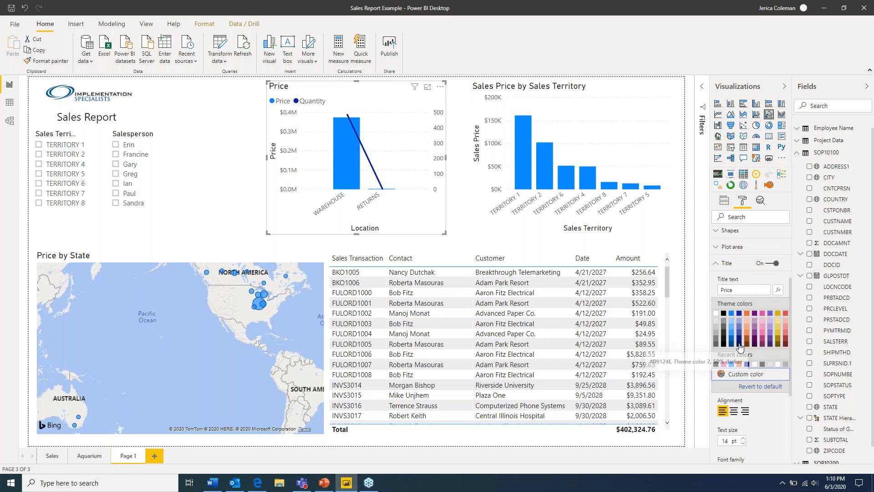
click(715, 314)
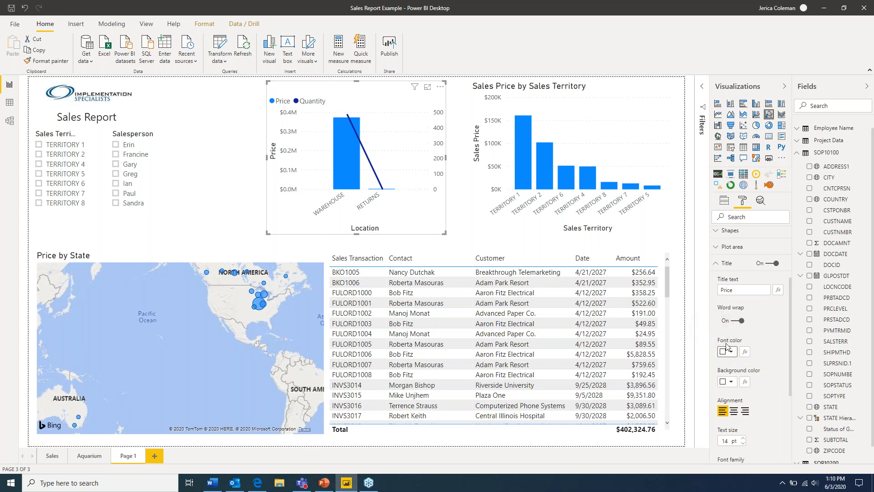
click(732, 382)
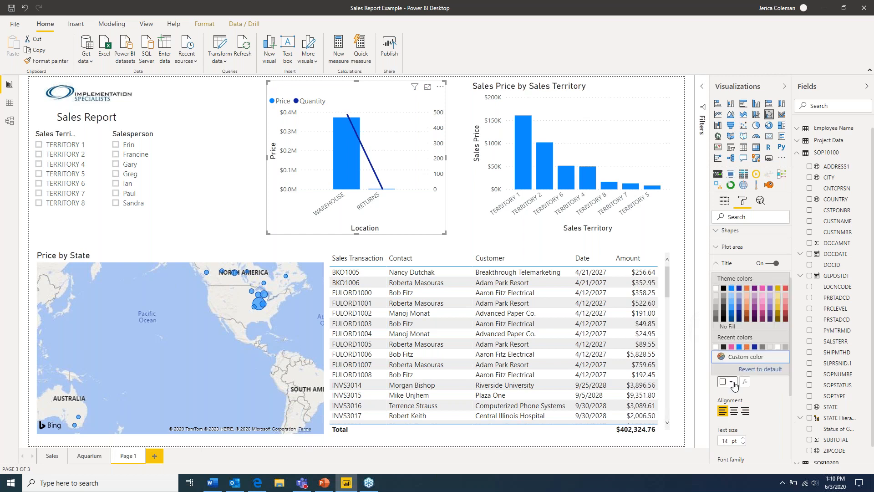
click(739, 319)
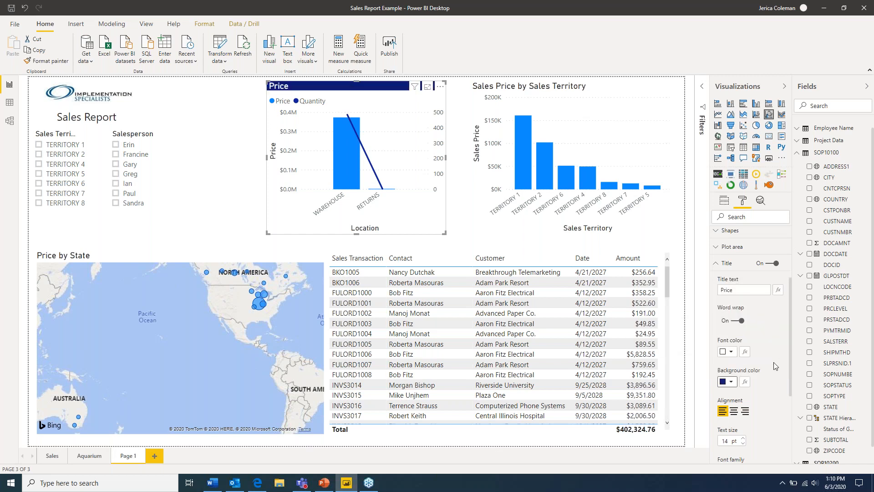
Step: Center the Price chart's title and set its text size to 16 pt
scroll(771, 392, down, 3)
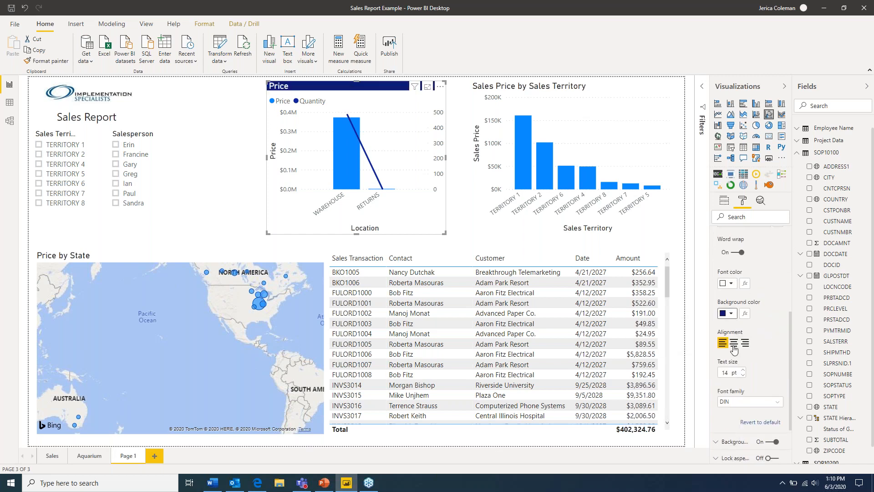
click(734, 344)
click(742, 370)
click(742, 371)
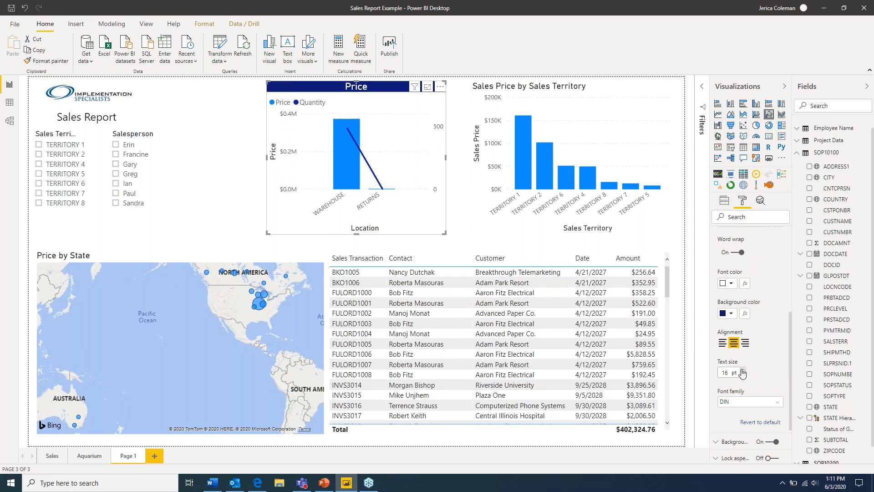
scroll(771, 320, up, 1)
scroll(770, 320, up, 1)
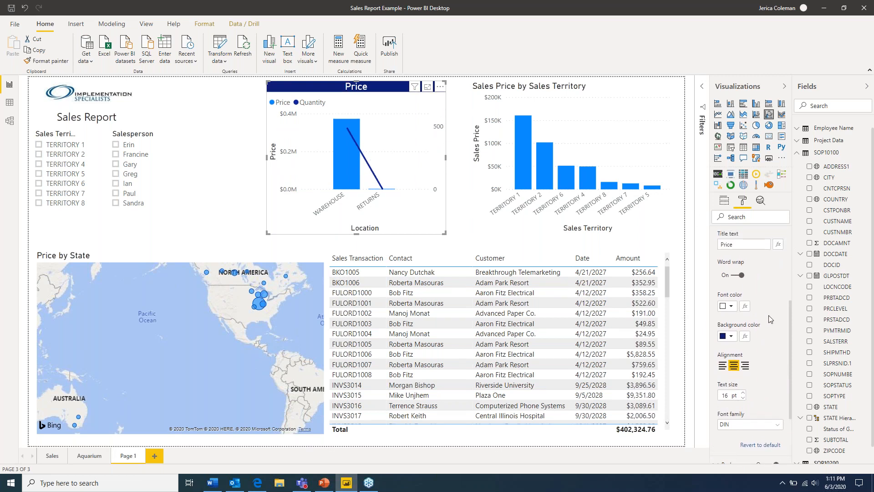
scroll(770, 319, down, 3)
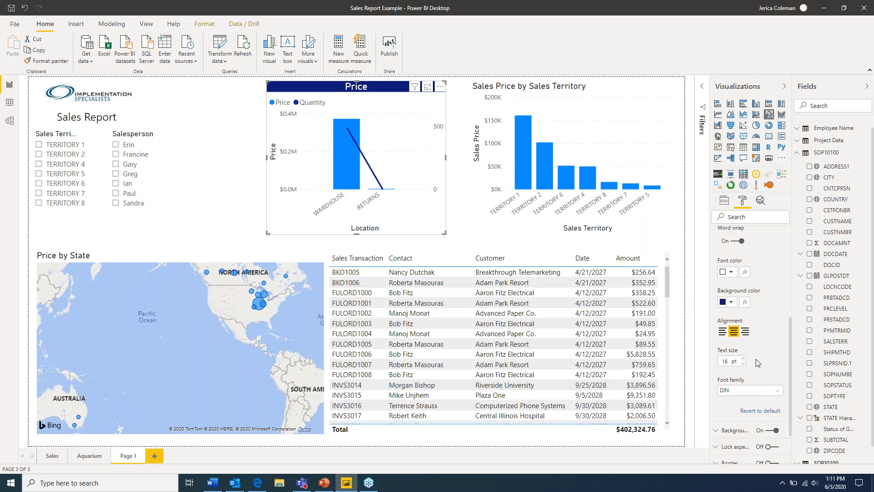
scroll(757, 355, up, 2)
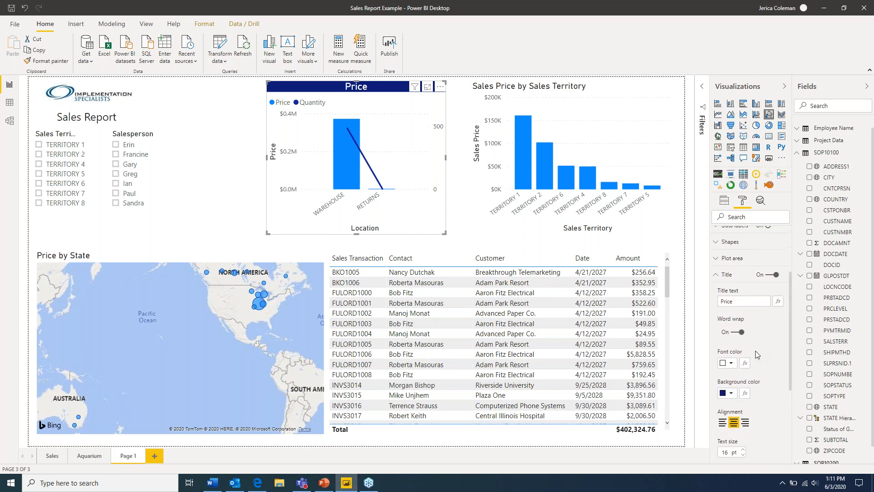
scroll(747, 322, up, 1)
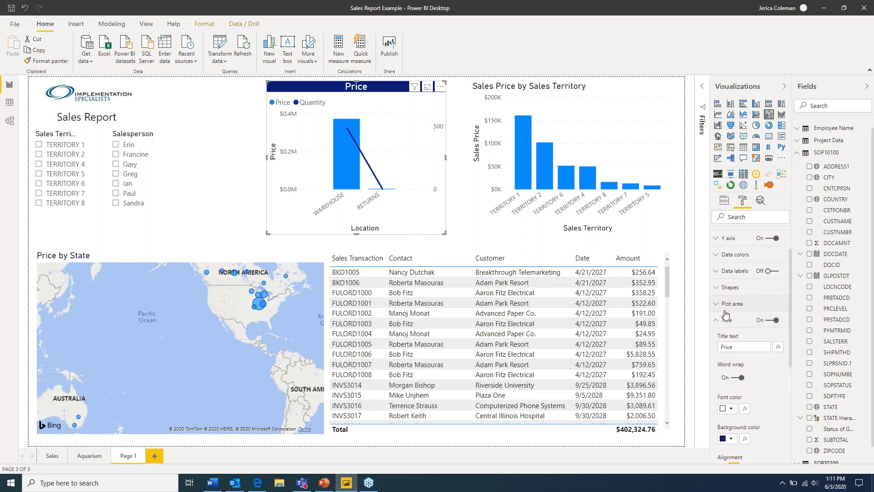
click(715, 320)
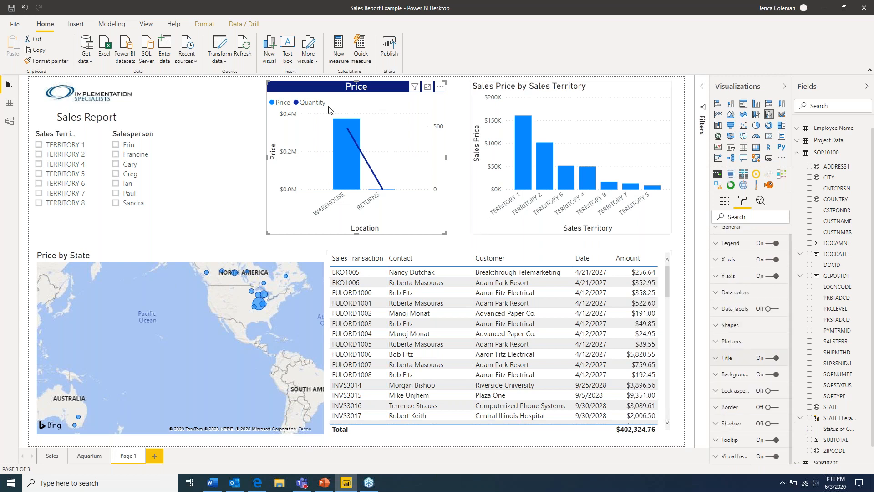
Step: Change the title of the Sales Price by Sales Territory chart to Sales Amount
click(608, 98)
click(726, 333)
click(721, 304)
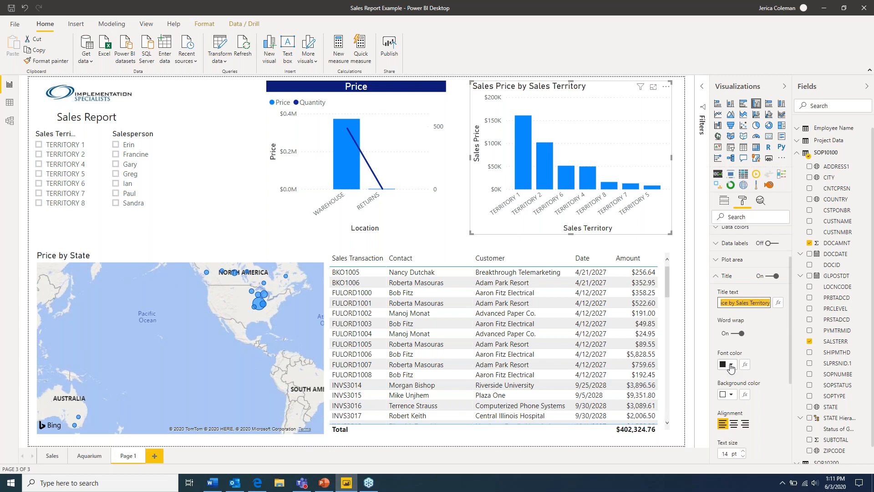
text(Sales Amount)
click(228, 199)
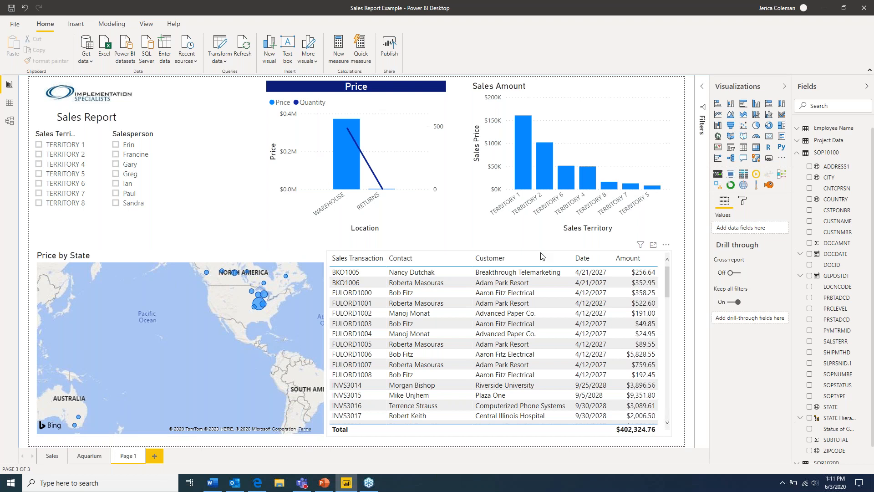
Step: Turn on the title of the transactions table and set its text to Sales Transactions
click(667, 273)
click(743, 201)
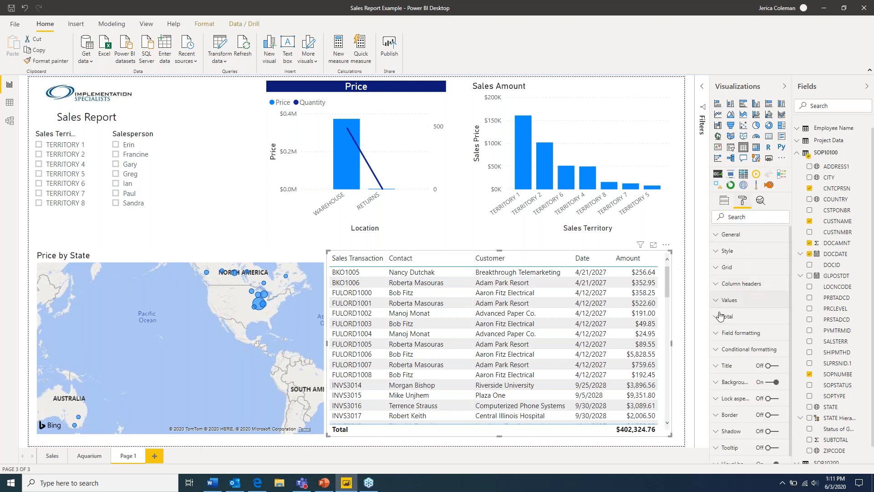
click(768, 366)
click(724, 366)
scroll(741, 358, down, 2)
scroll(741, 358, down, 1)
click(741, 346)
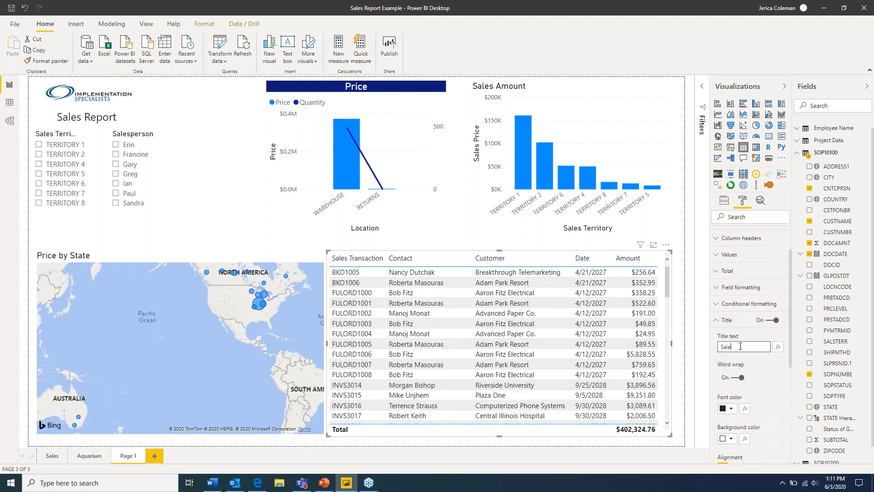
text(Sales Transactions)
scroll(759, 384, down, 1)
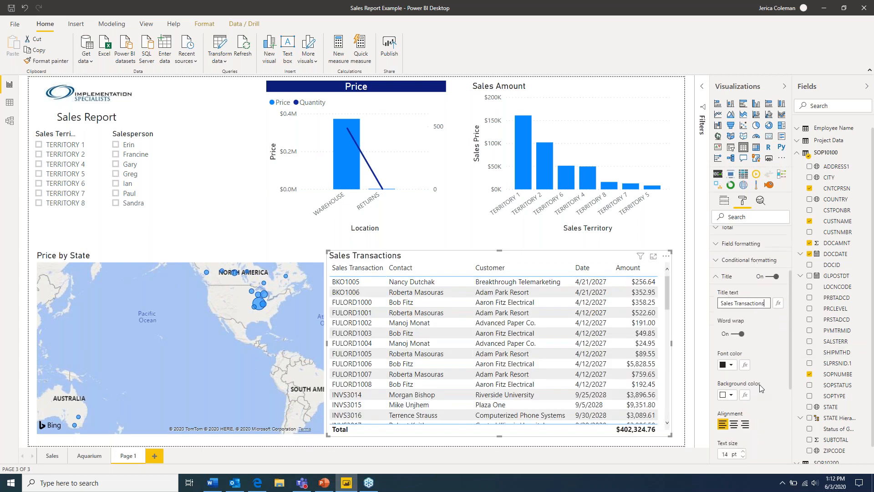
Step: Format the Sales Transactions table's title with a white font, a dark navy background and centered alignment
scroll(759, 384, down, 1)
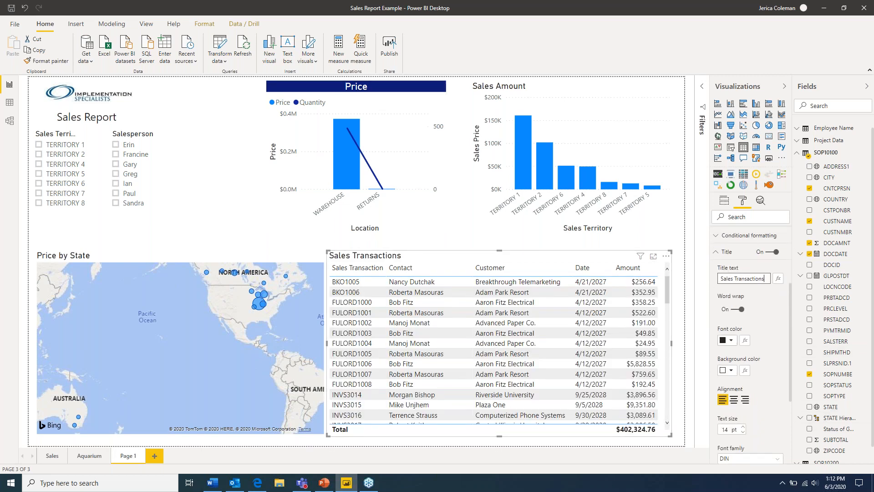
click(731, 340)
click(716, 300)
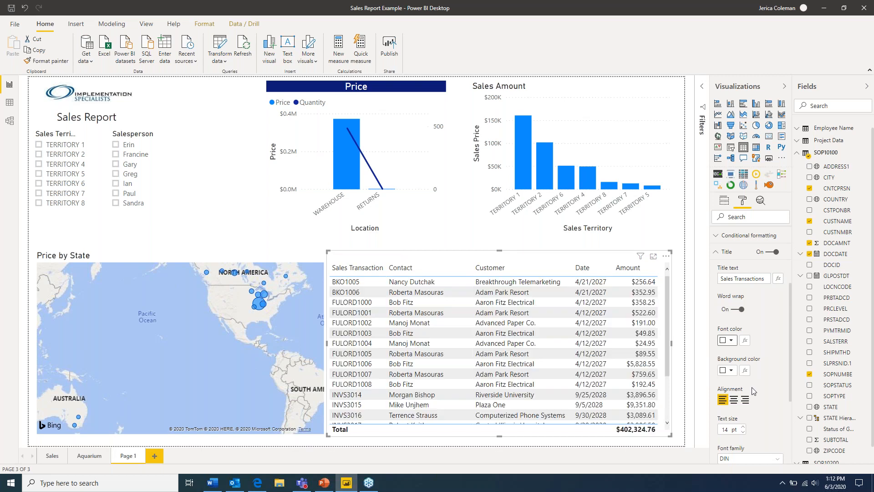
click(731, 371)
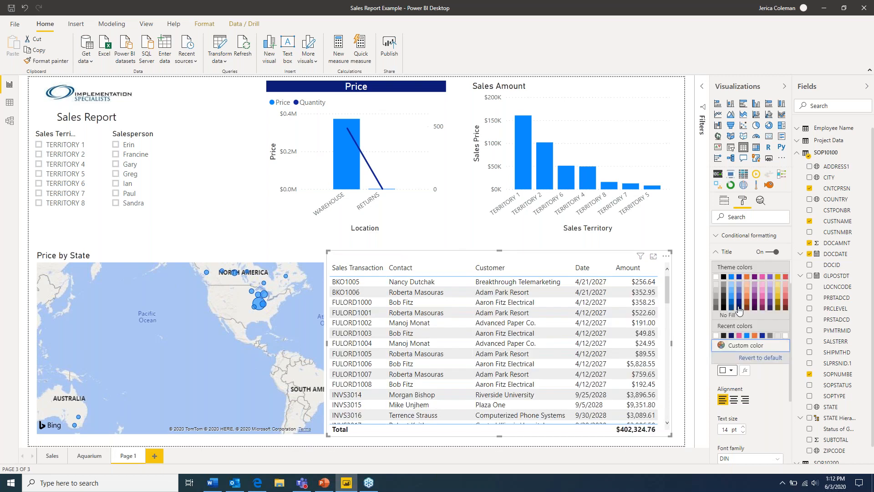
click(739, 309)
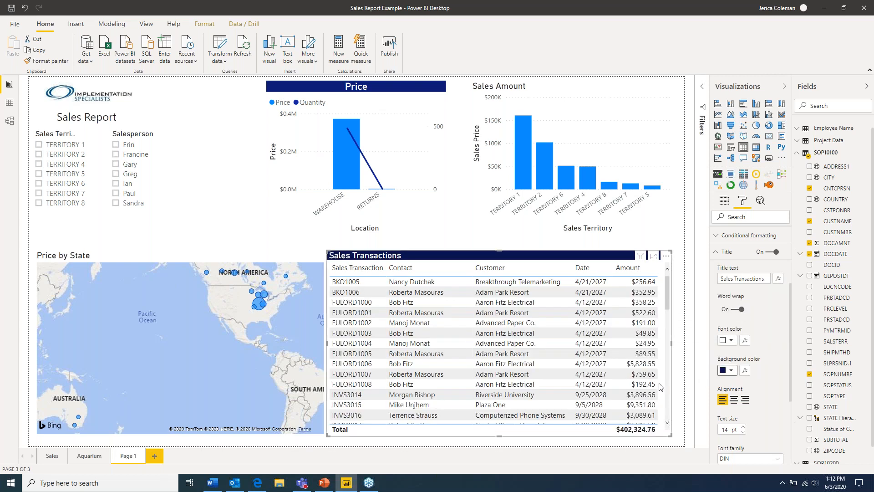
click(734, 399)
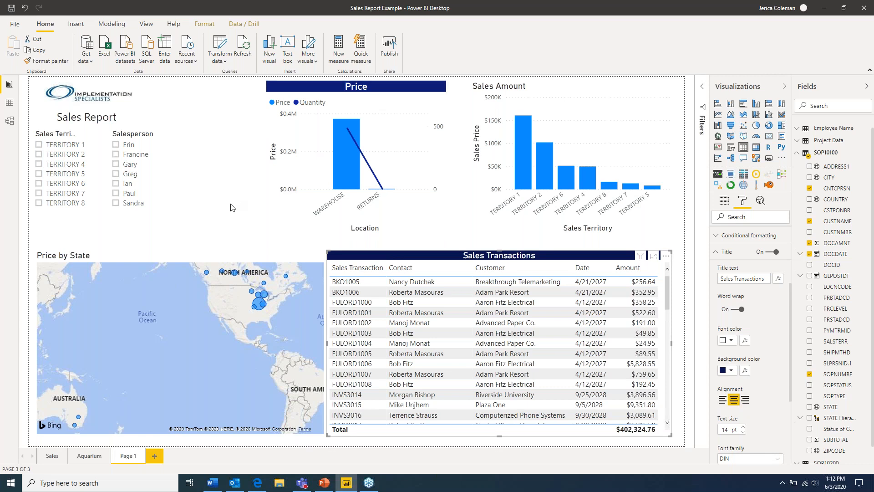
Step: Give the Sales Amount chart a light red background and set the background transparency to 57%
click(219, 205)
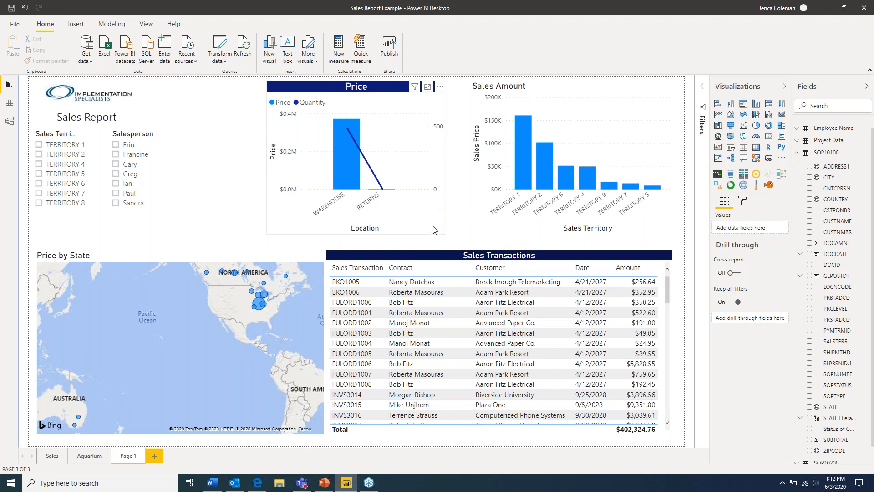
click(569, 89)
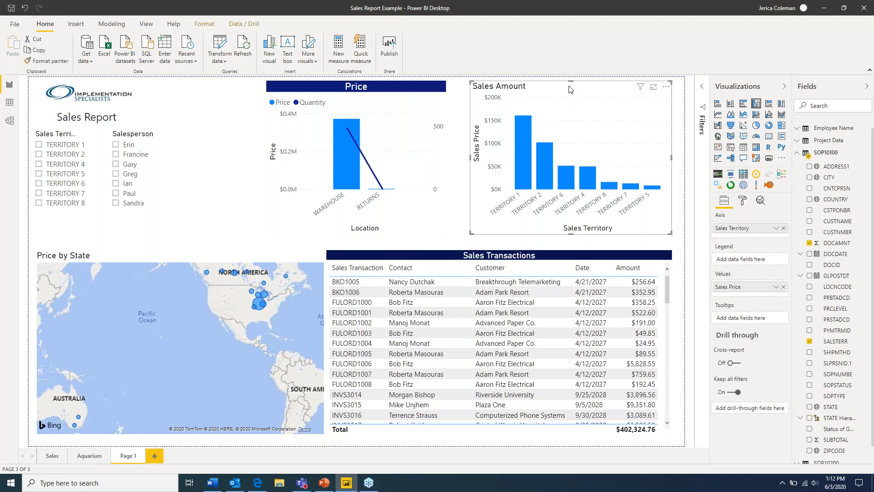
click(742, 201)
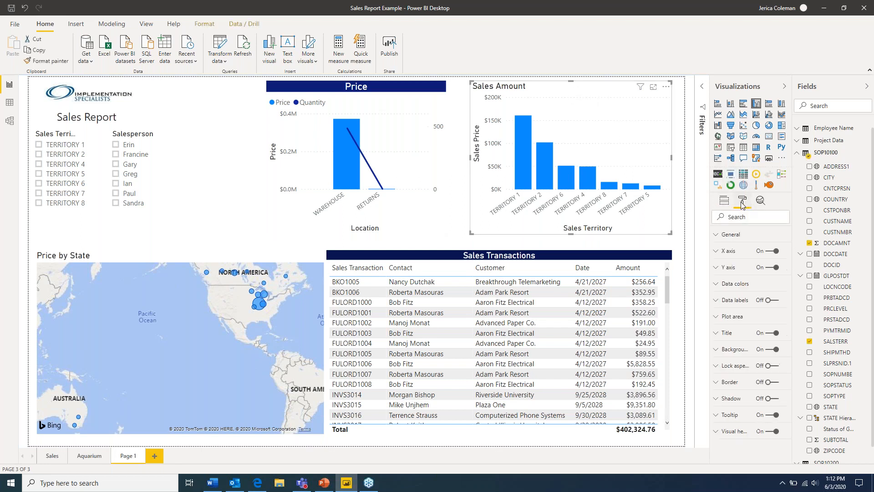
click(769, 351)
click(769, 349)
click(716, 350)
scroll(747, 355, down, 2)
click(732, 320)
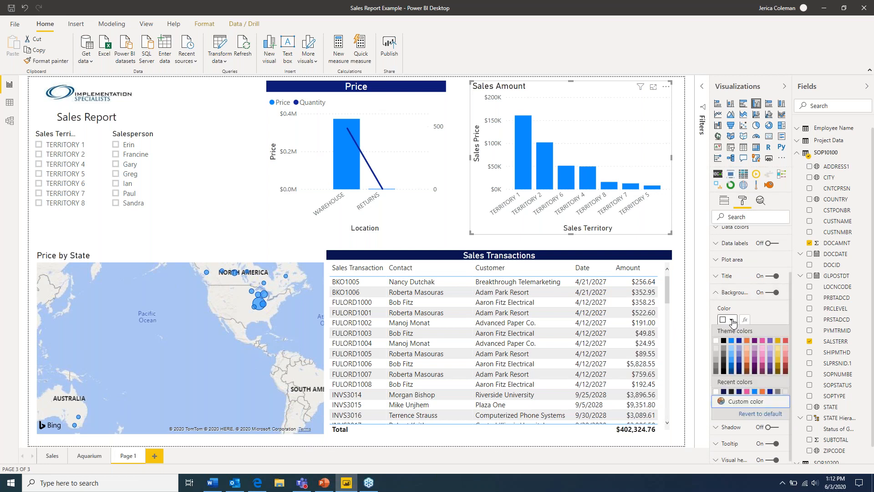
click(785, 351)
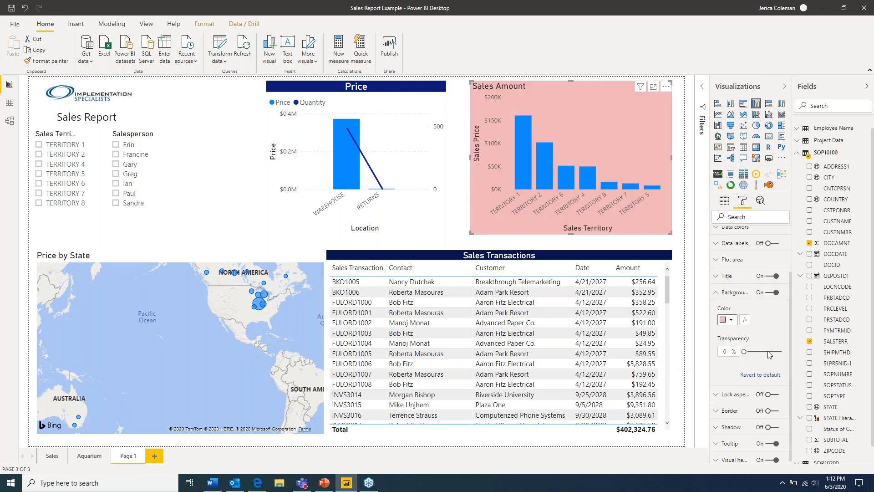
drag(745, 351, 765, 351)
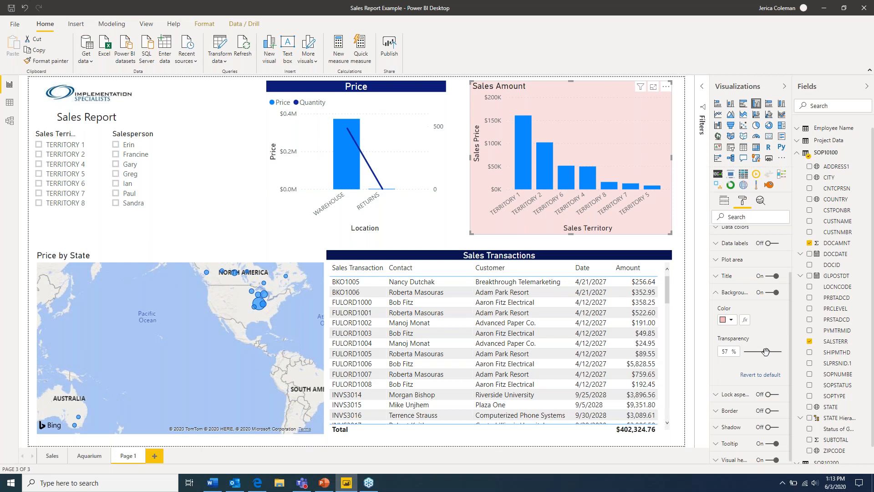
Step: Set the Sales Amount chart's background to white with 0% transparency and turn the background off
drag(766, 351, 743, 353)
click(730, 319)
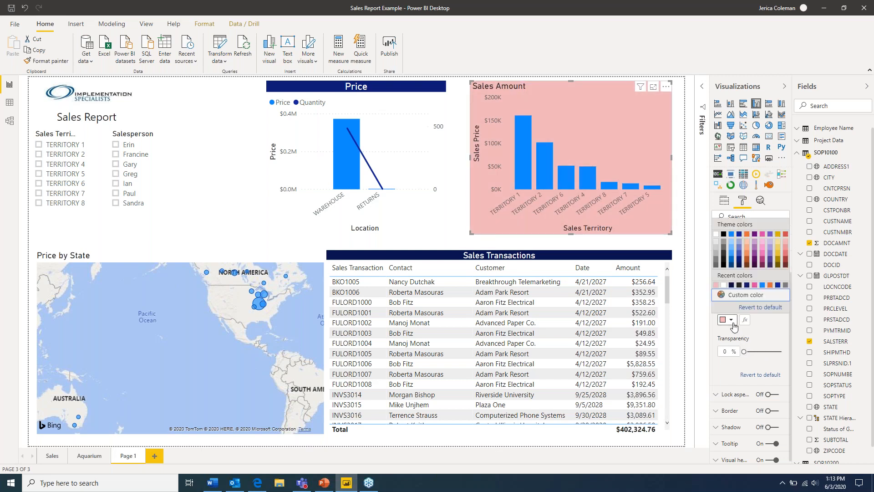
click(716, 235)
click(769, 293)
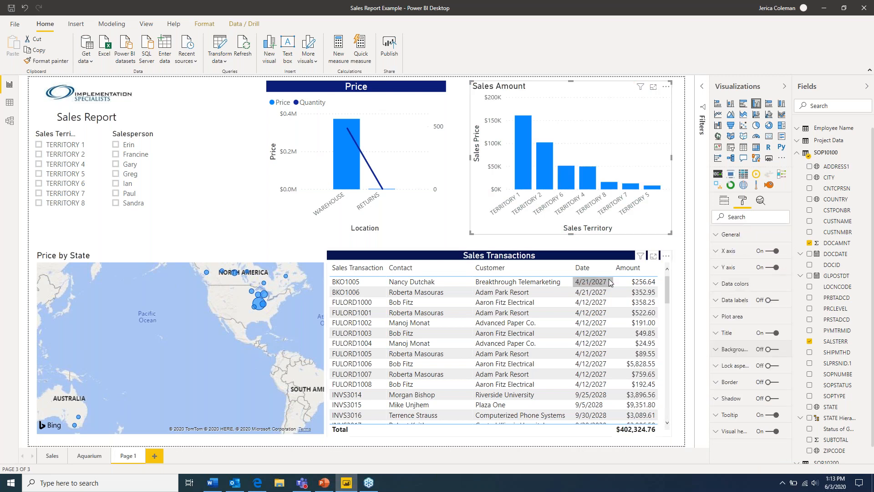
Step: Set the report page's background color to light gray with 65% transparency
click(225, 145)
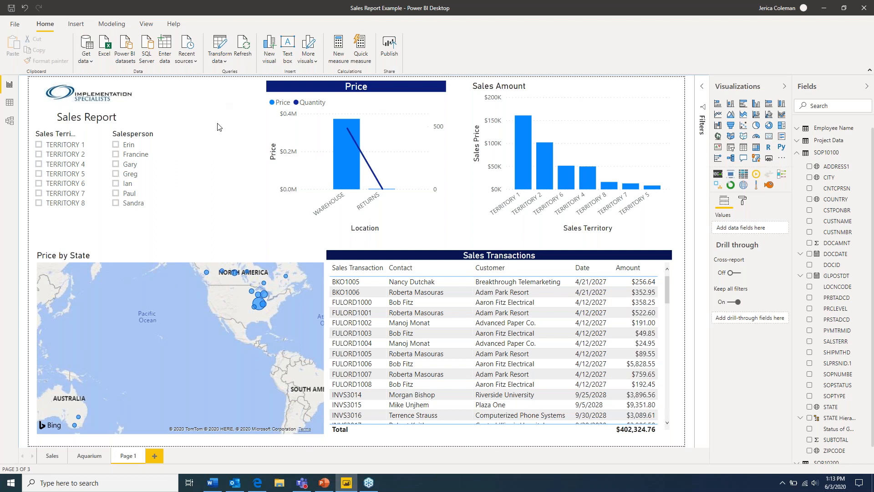
click(743, 201)
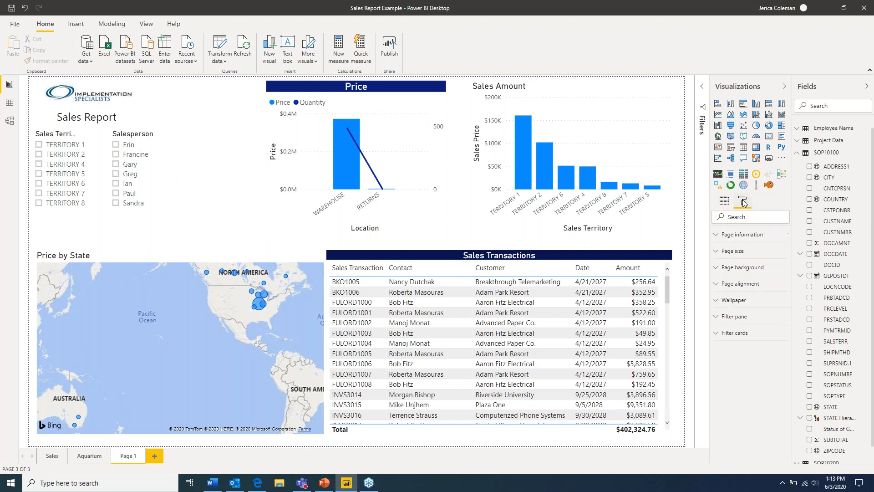
click(716, 270)
click(728, 295)
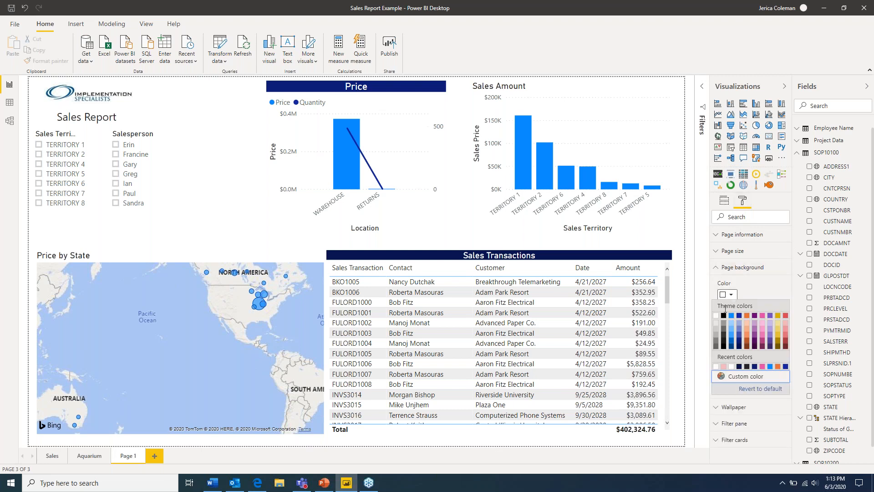
click(714, 330)
drag(784, 328, 769, 328)
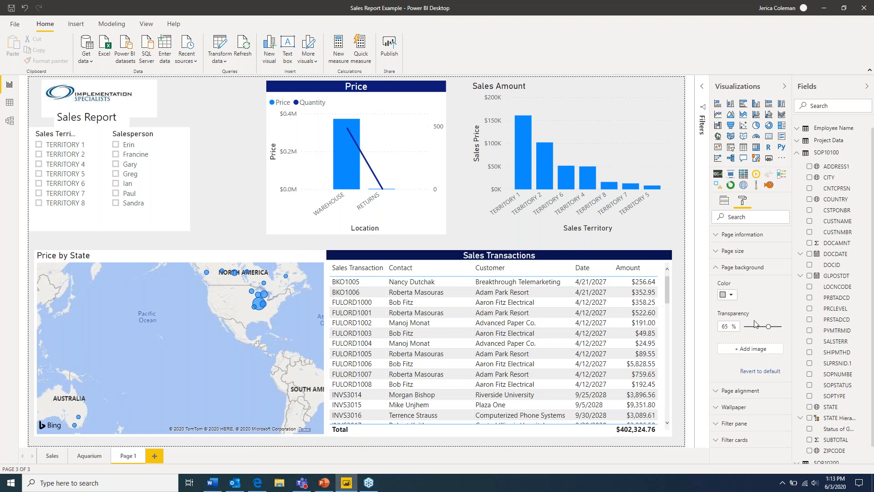
Step: Raise the page background's transparency until the gray tint is gone from the report page
drag(769, 328, 767, 328)
click(733, 296)
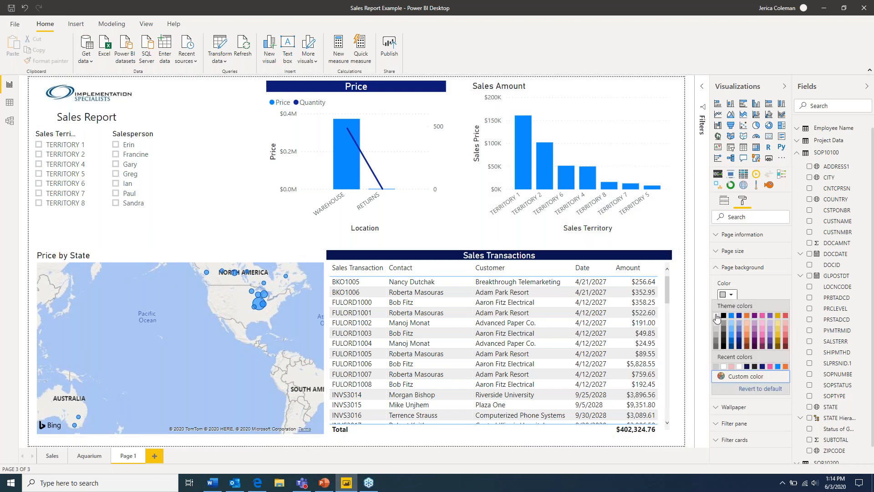
click(719, 267)
click(719, 268)
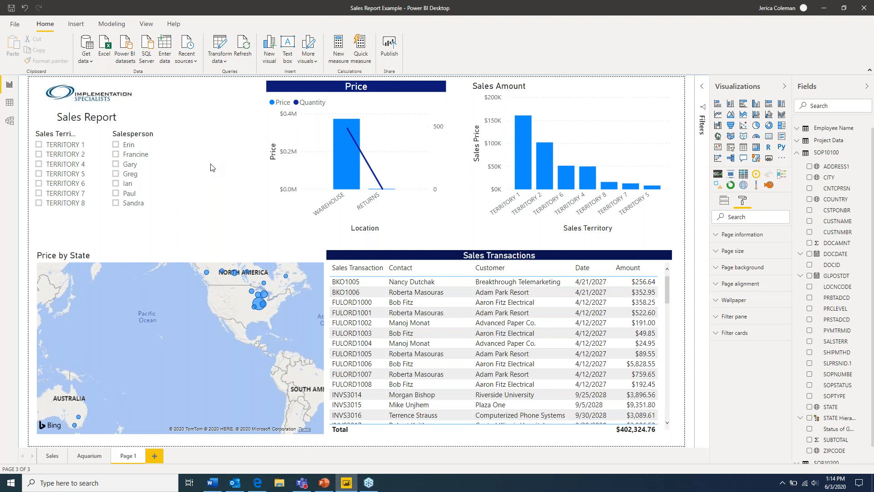
Step: Turn on the border of the Price chart and color it dark navy
click(405, 88)
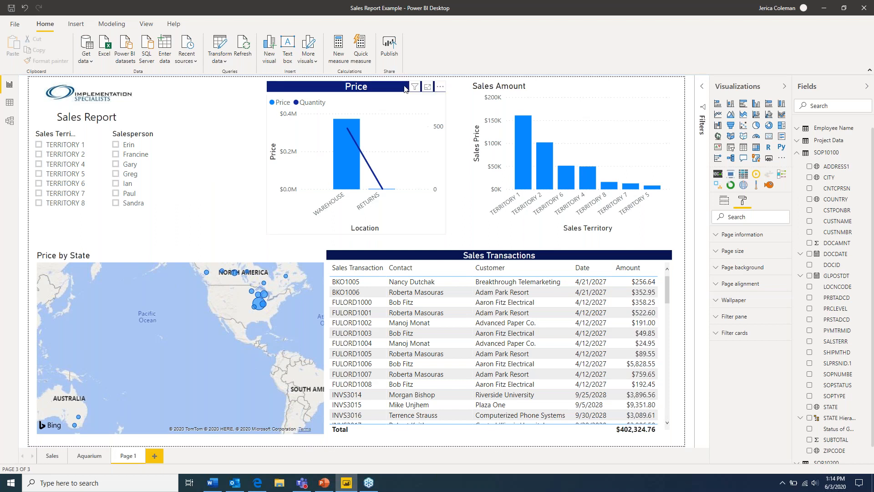
click(742, 202)
scroll(751, 353, down, 1)
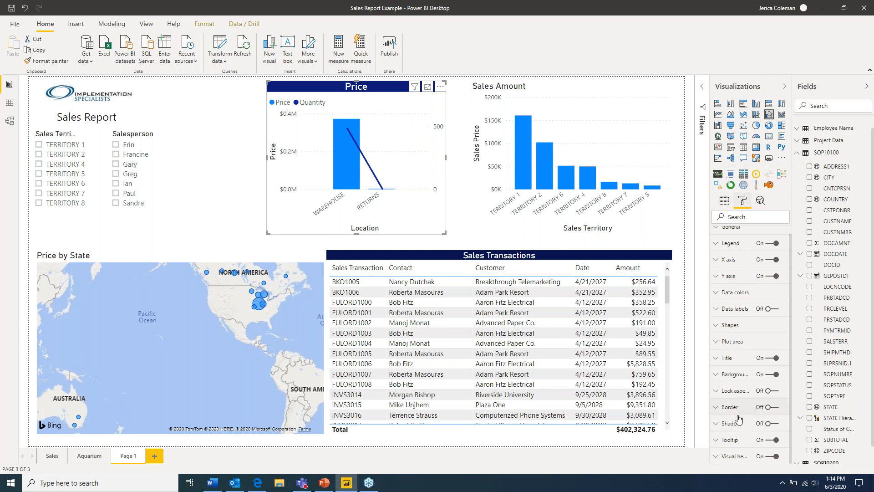
click(770, 407)
click(717, 407)
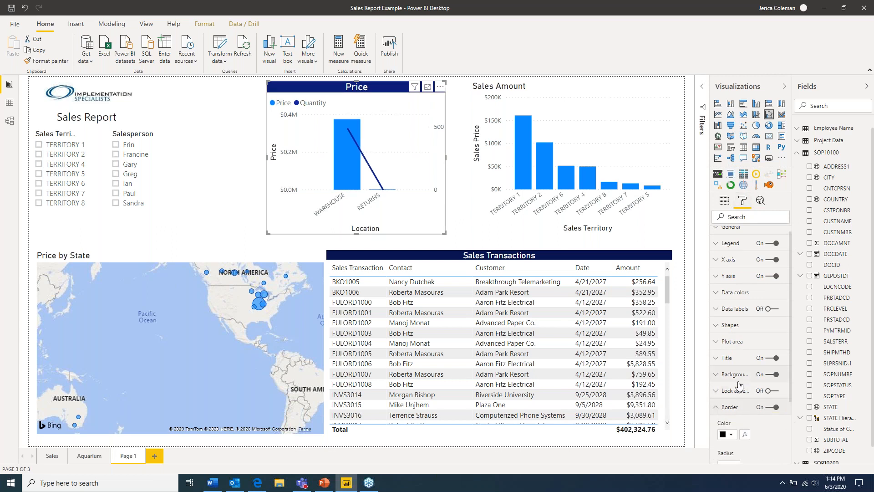
click(729, 350)
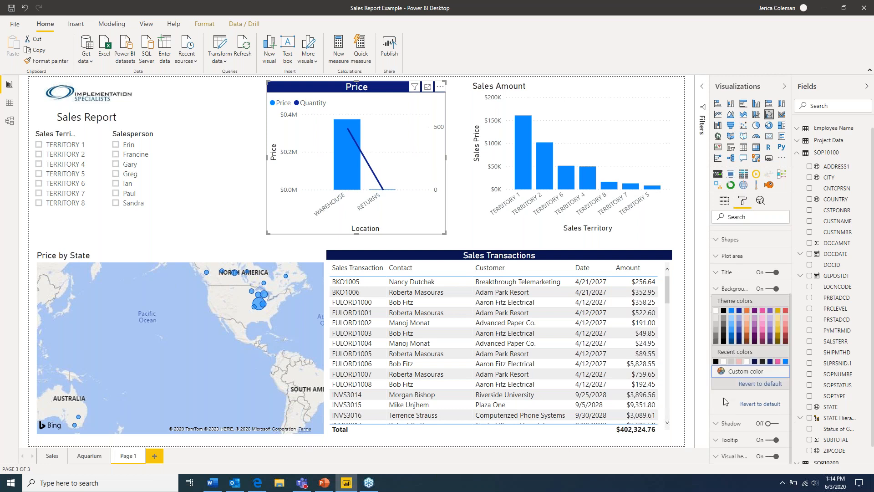
click(740, 341)
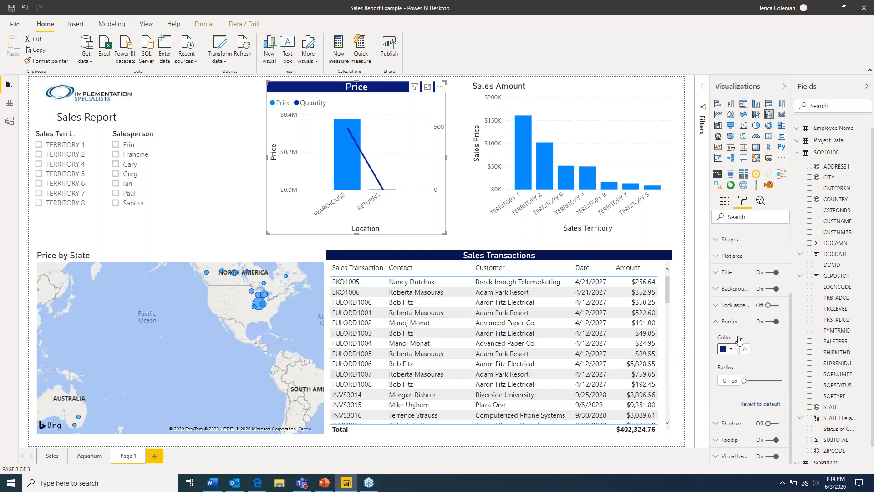
click(187, 200)
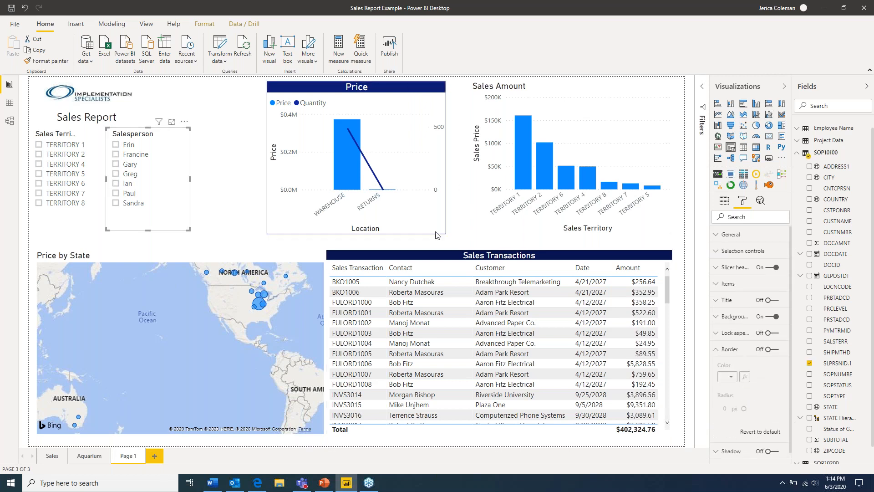
Step: Round the corners of the Price chart's border with a radius of about 11 px
click(386, 91)
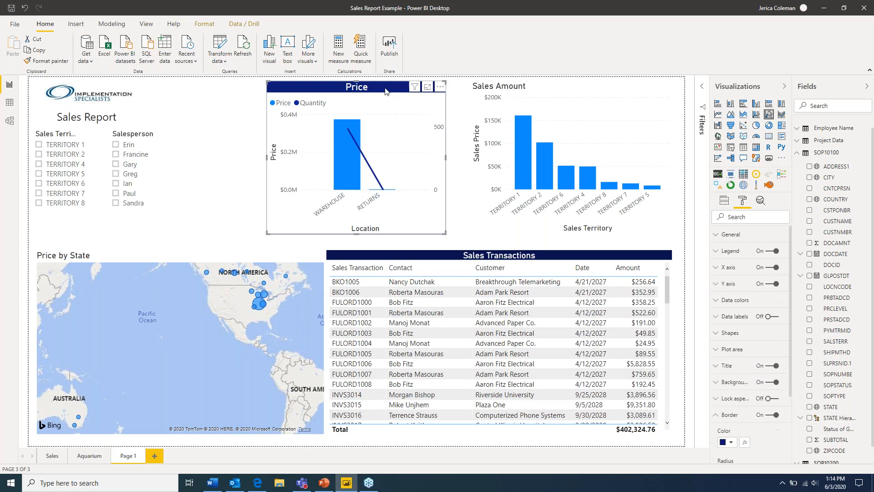
scroll(737, 373, down, 1)
drag(743, 380, 758, 381)
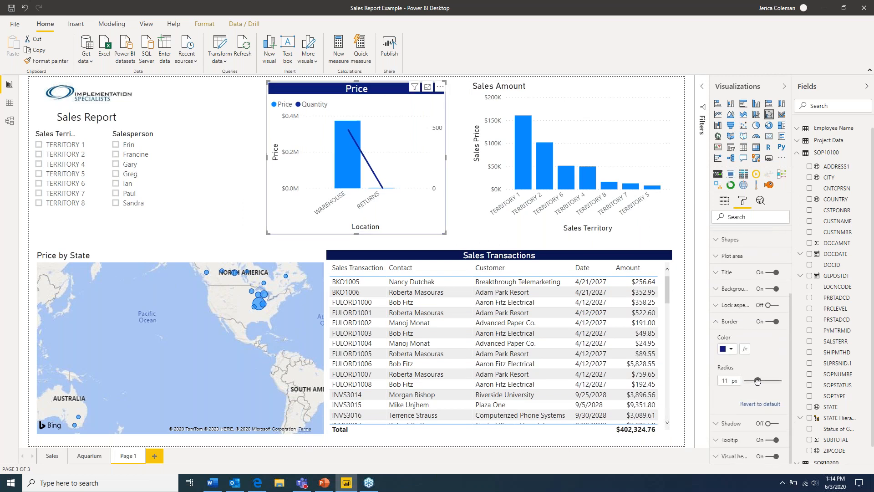
click(217, 185)
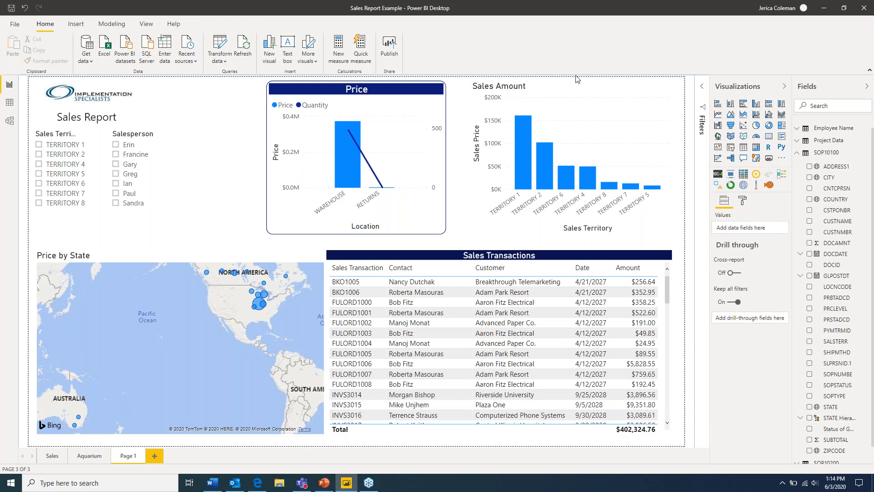
Step: Turn on the shadow of the Sales Amount chart and color it dark navy
click(553, 91)
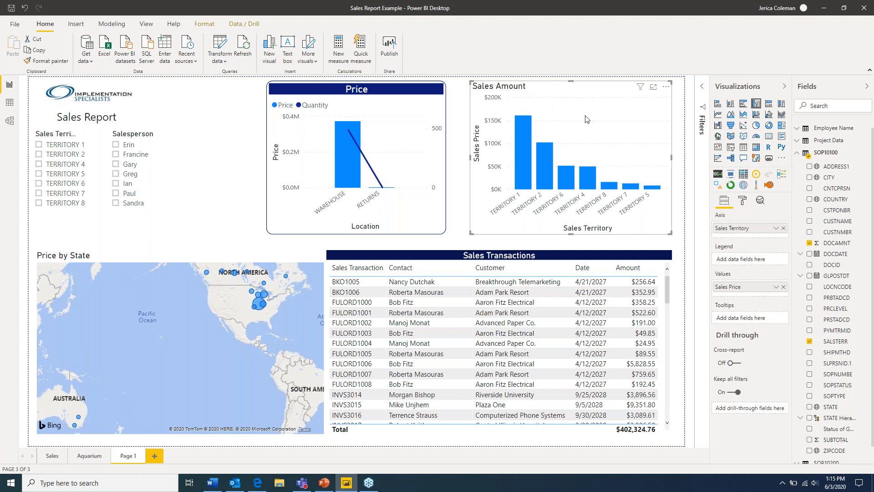
click(742, 202)
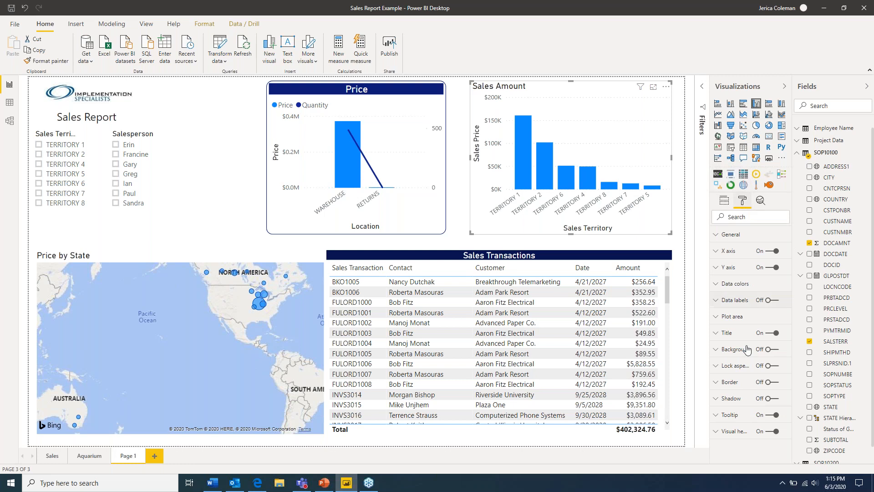
click(770, 399)
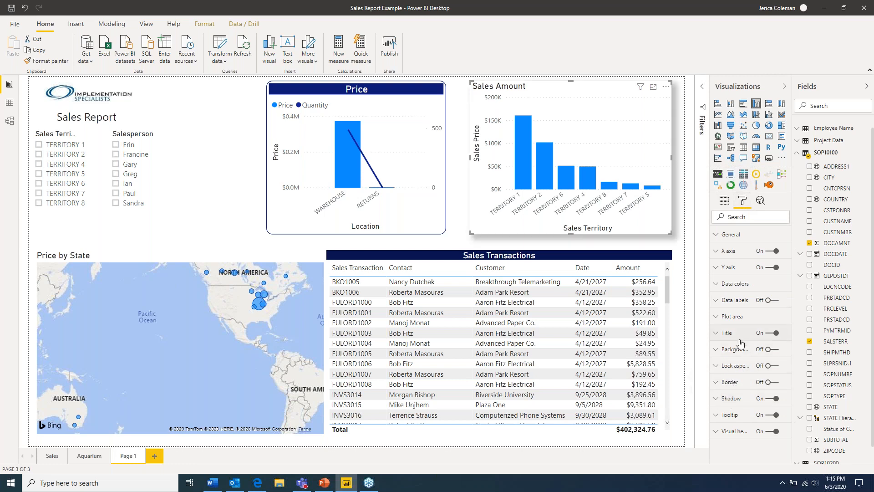
click(717, 399)
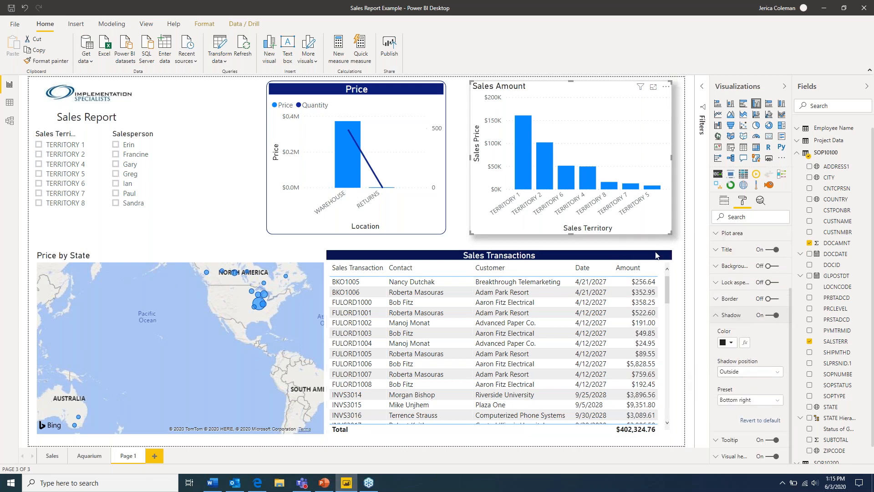
click(731, 344)
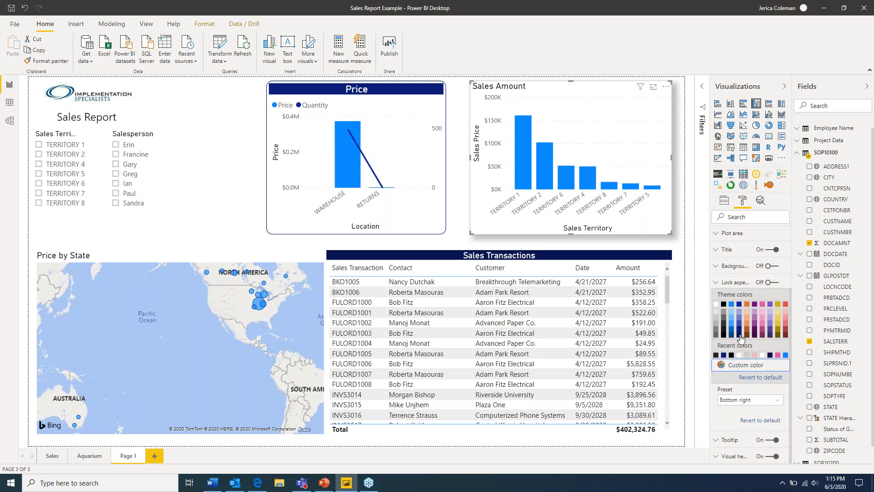
click(739, 337)
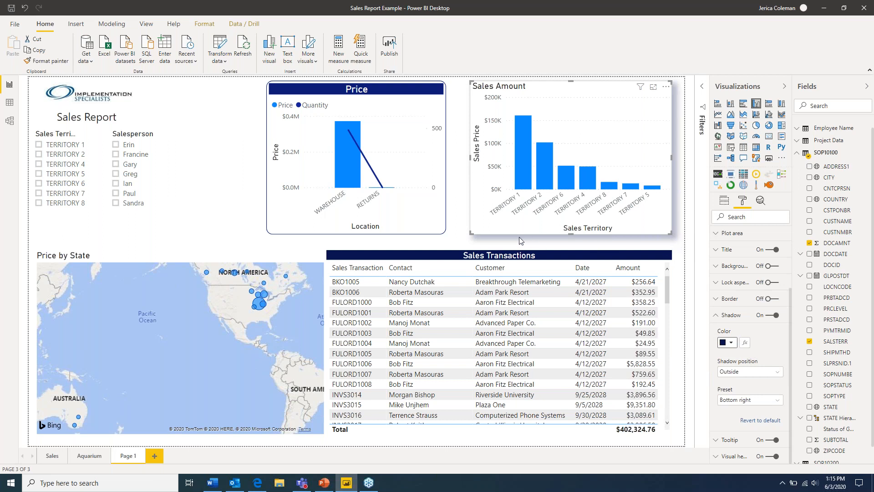
Step: Try the Inside shadow position on the Sales Amount chart and view it with the chart deselected
click(780, 375)
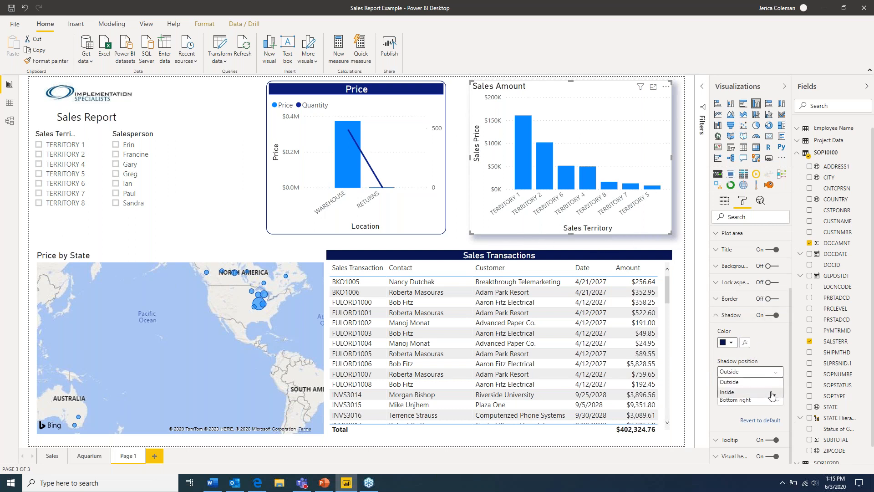
click(771, 394)
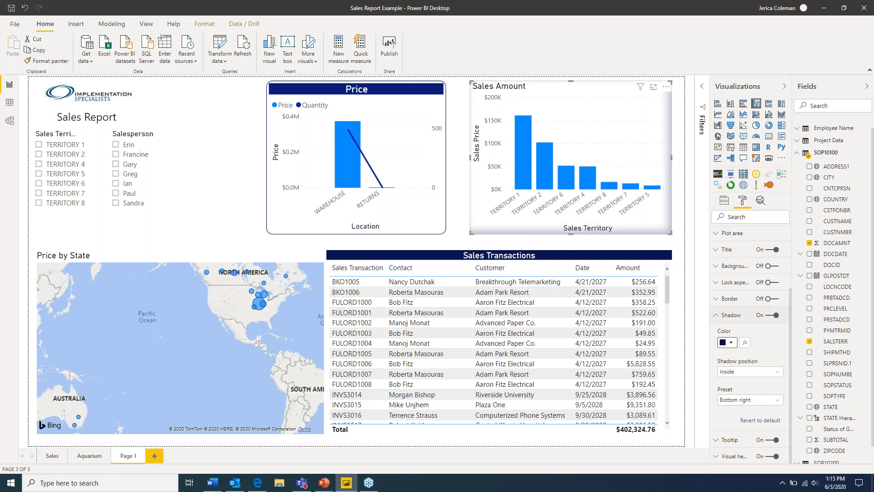
click(496, 248)
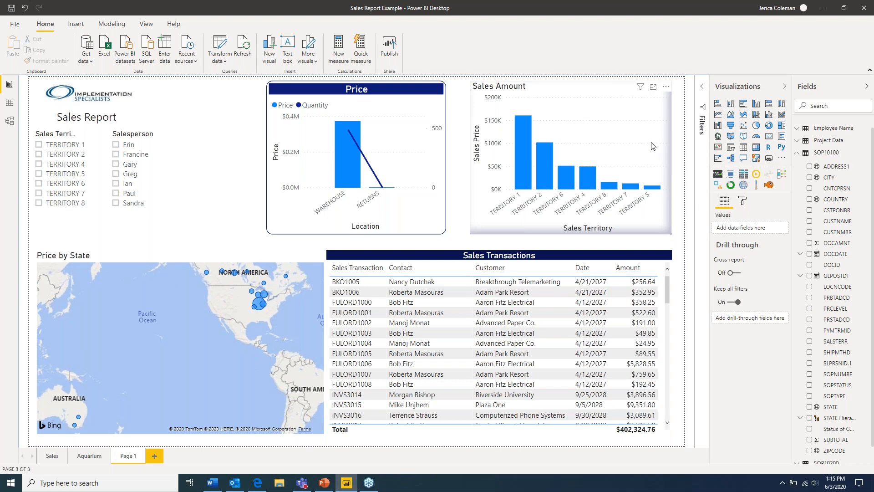
Step: Set the Sales Amount chart's shadow position back to Outside
click(741, 201)
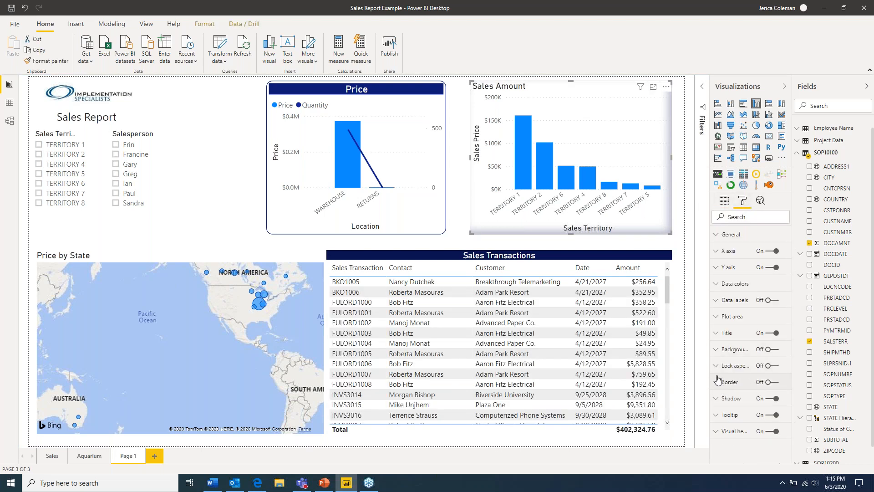
click(722, 398)
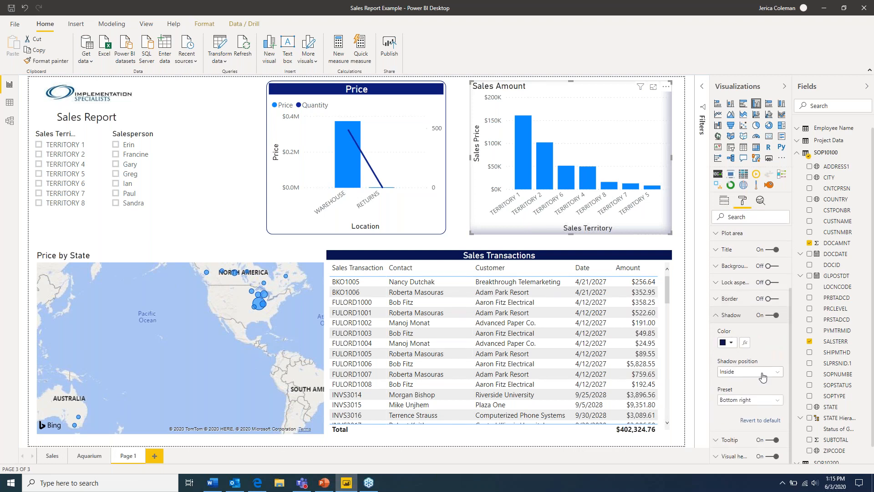
click(779, 376)
click(754, 385)
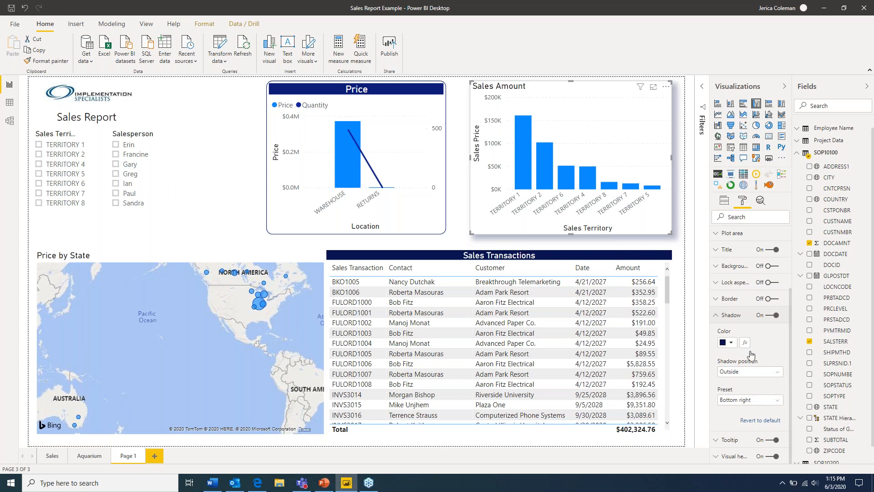
Step: Try the Bottom and Top right shadow presets on the Sales Amount chart and return to Bottom right
click(775, 401)
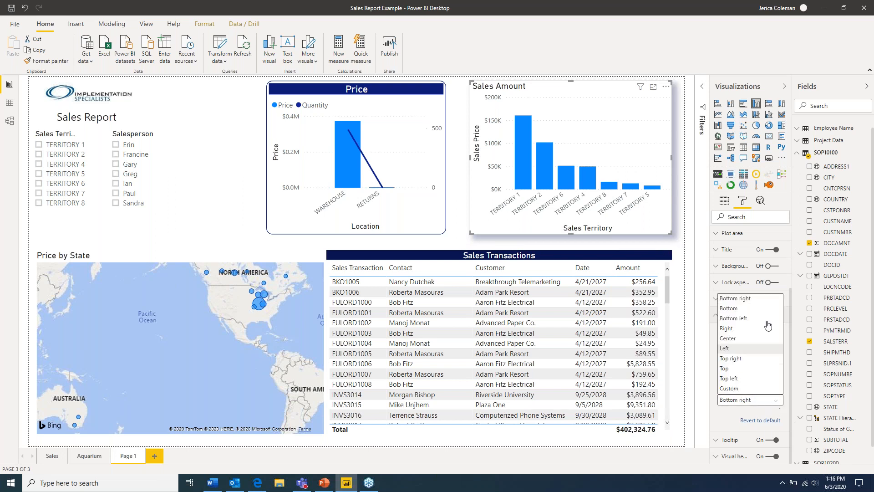
click(750, 309)
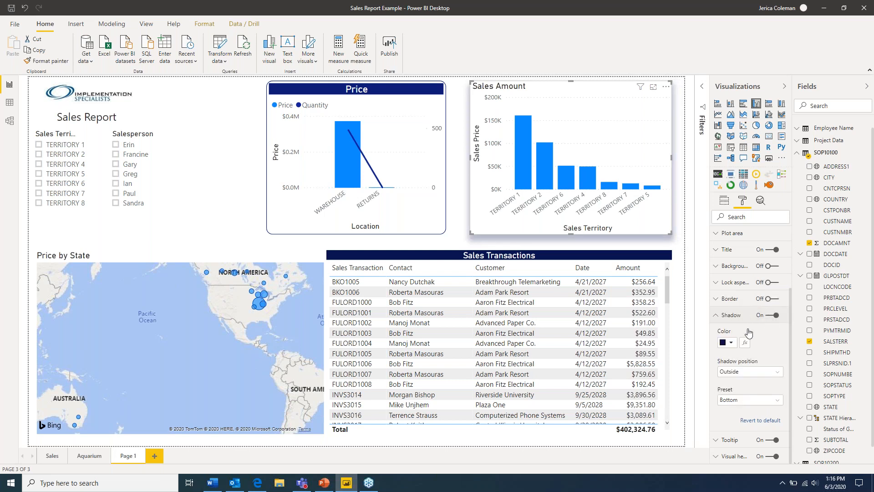
click(776, 400)
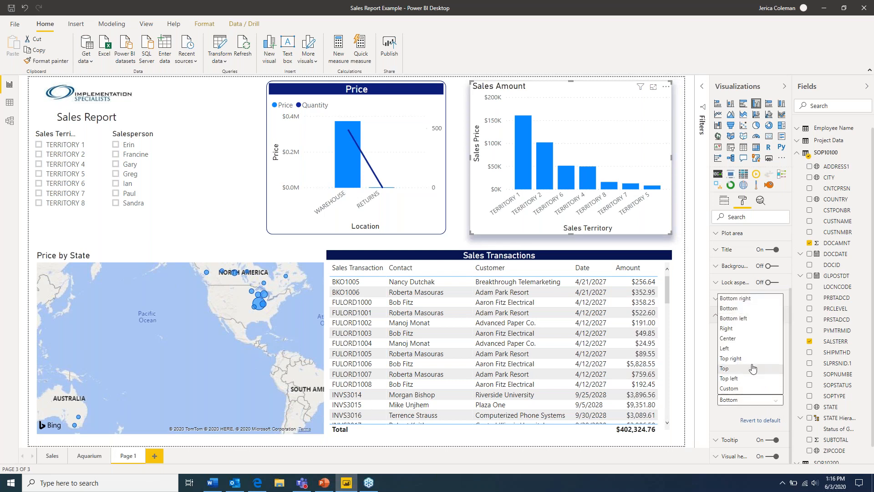
click(738, 359)
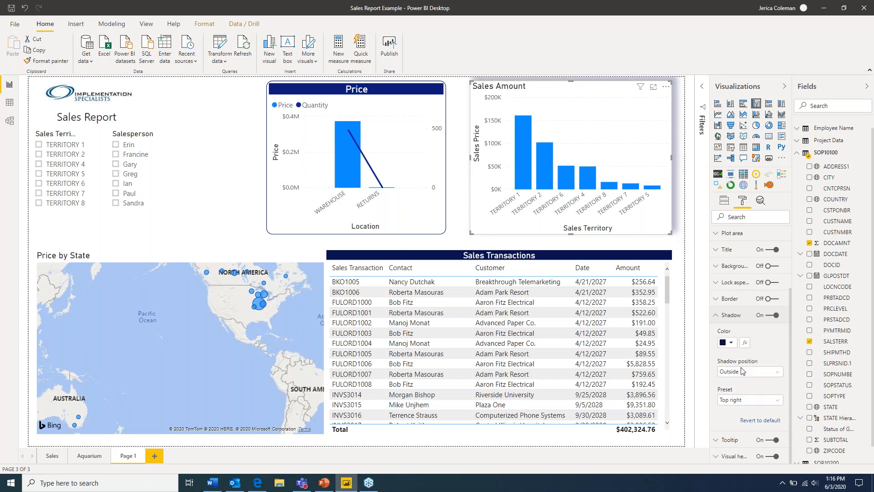
click(764, 405)
click(738, 298)
Step: Set the Sales Amount chart's shadow position to Inside and deselect the chart
click(768, 372)
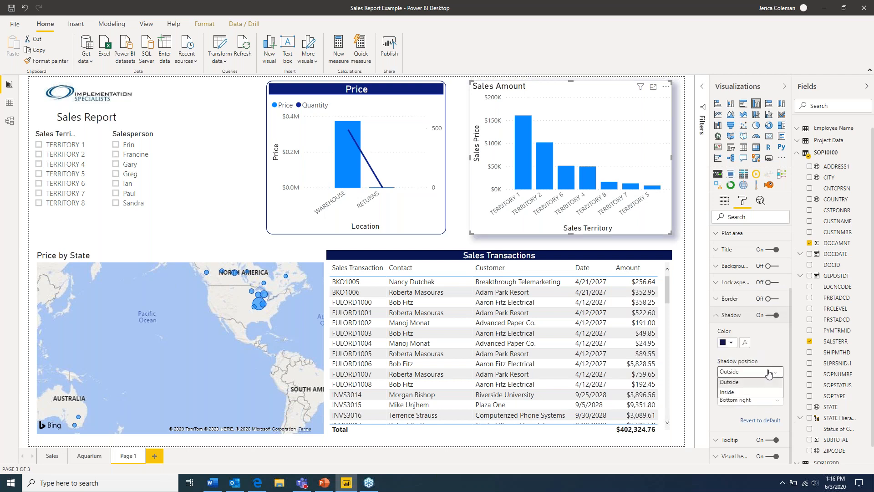
click(736, 392)
click(211, 193)
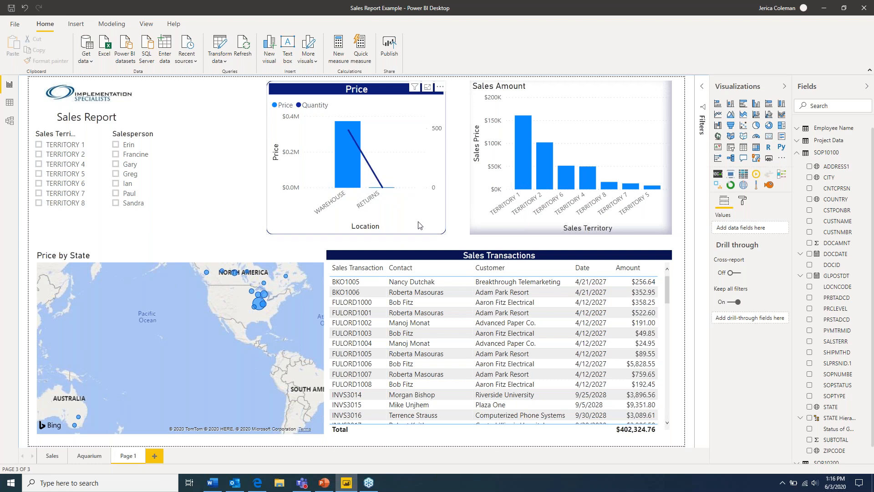
Step: Change the data color of the Price chart's Quantity line to a dark pink theme color
click(418, 208)
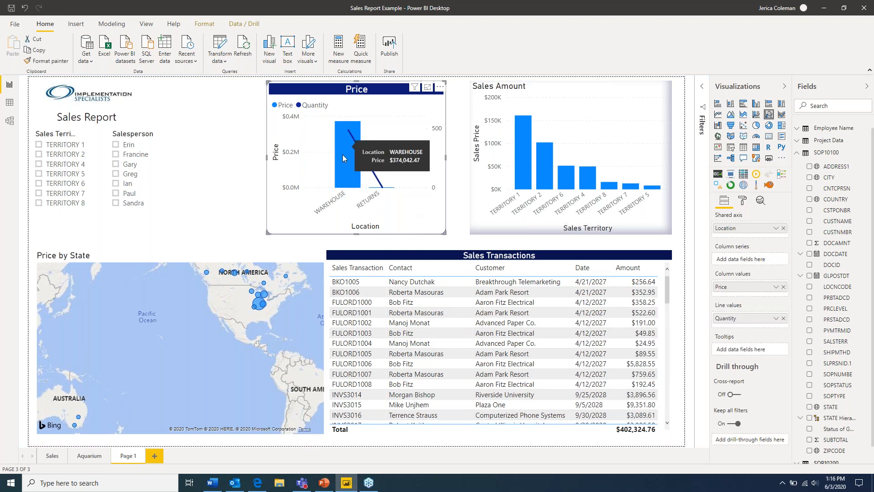
click(744, 203)
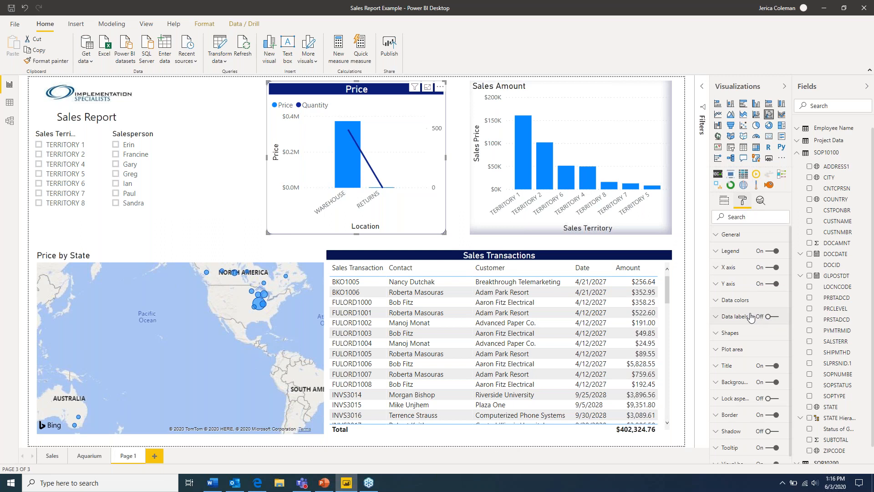
click(716, 301)
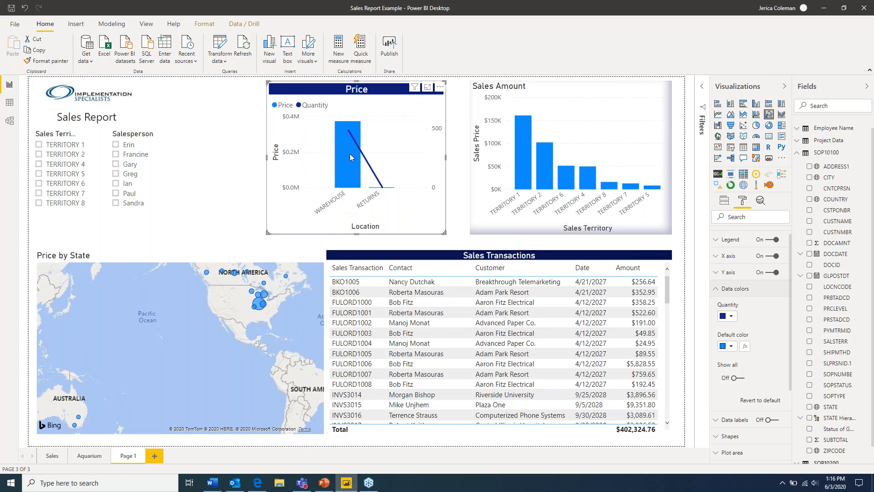
click(732, 318)
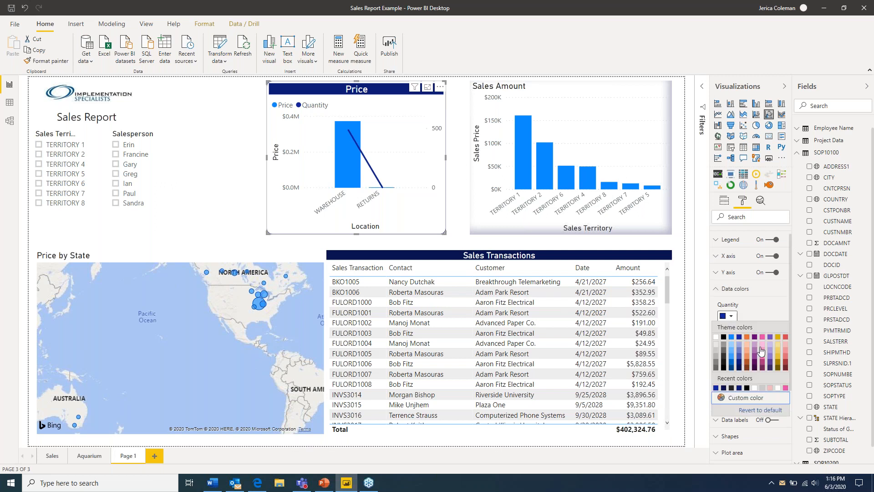
click(746, 398)
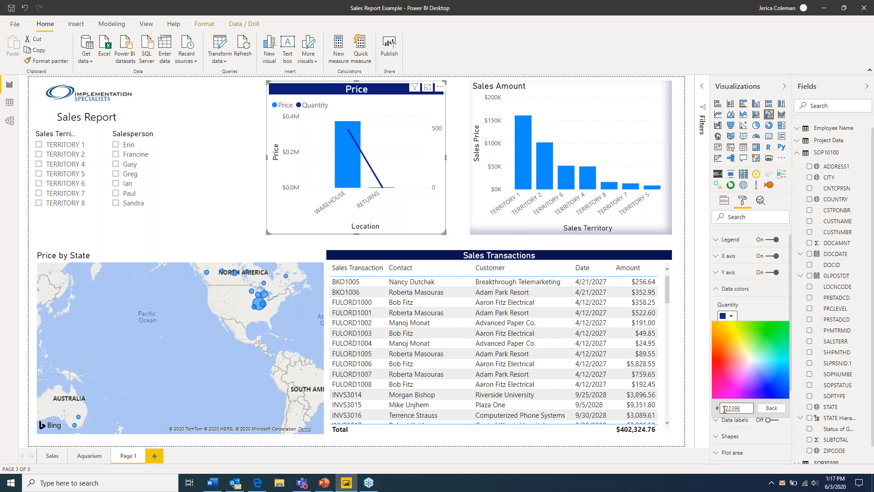
click(769, 410)
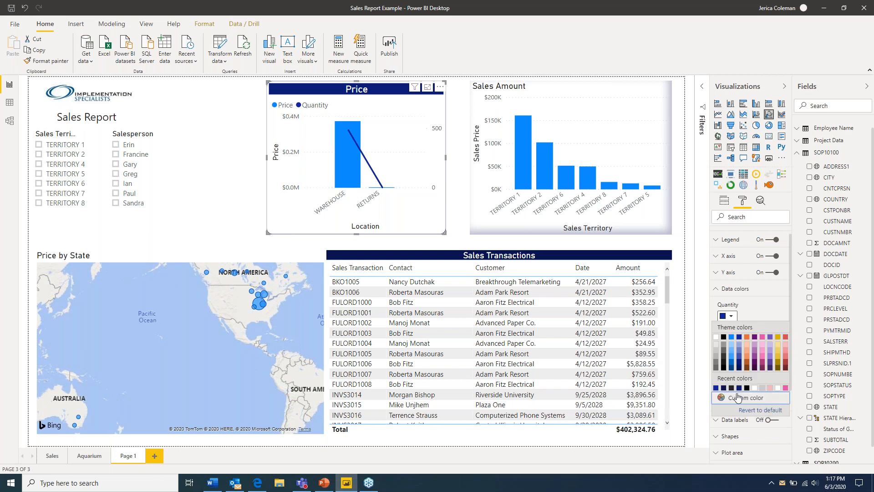
click(763, 363)
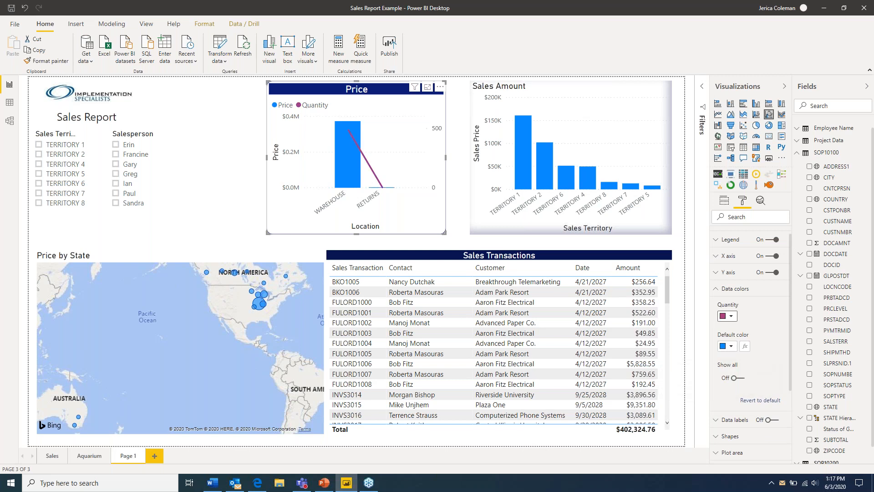
Step: Set the default data color of the Price chart's columns to dark purple and deselect the chart
click(733, 346)
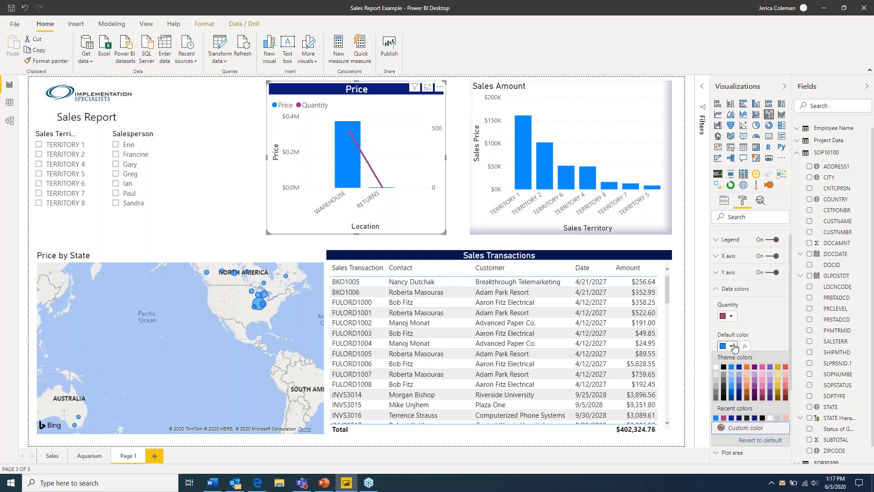
click(755, 394)
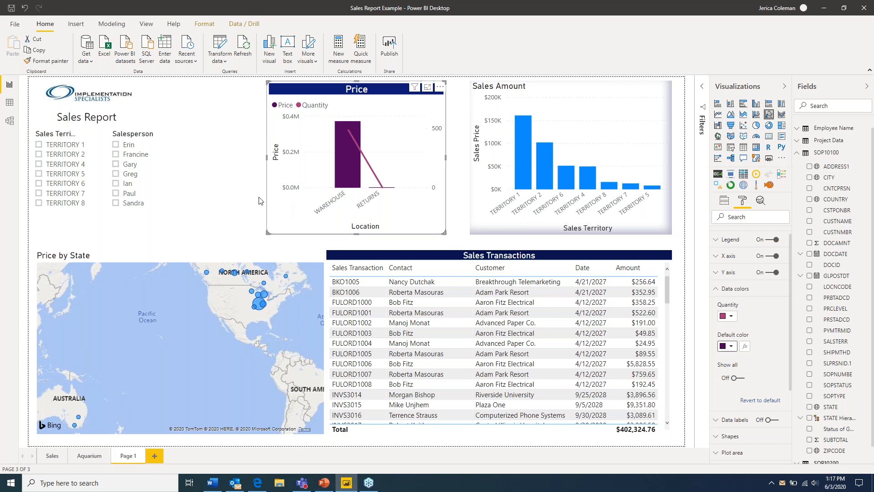
click(228, 183)
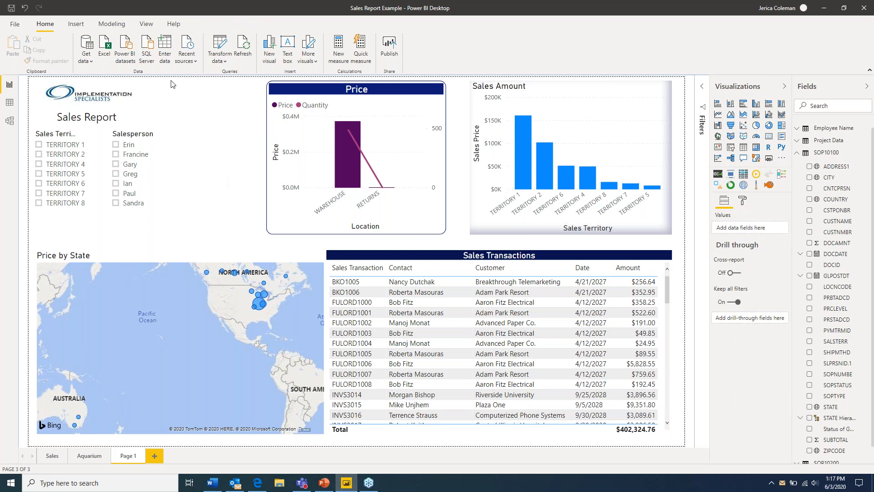
Step: Try the purple Bloom theme on the report
click(145, 26)
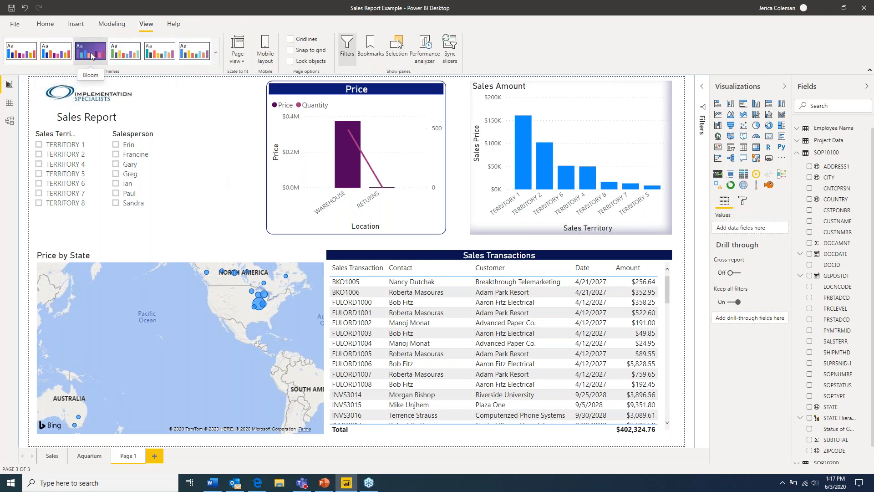
click(216, 54)
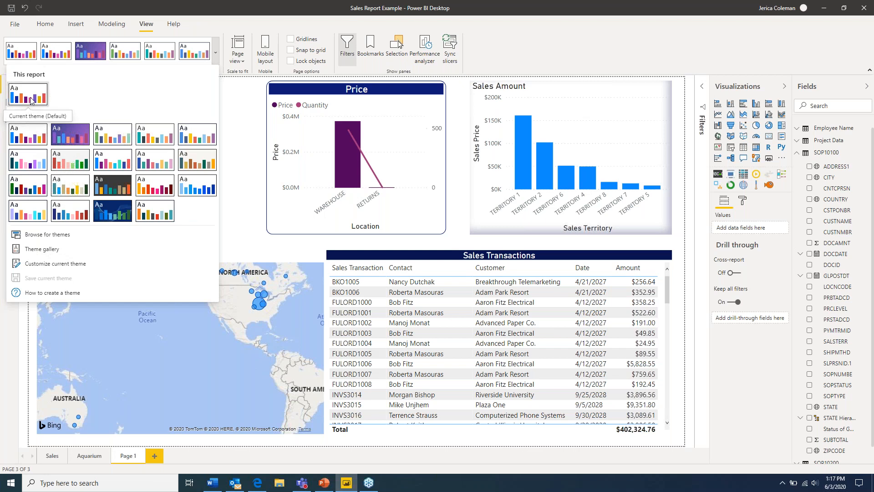
click(70, 136)
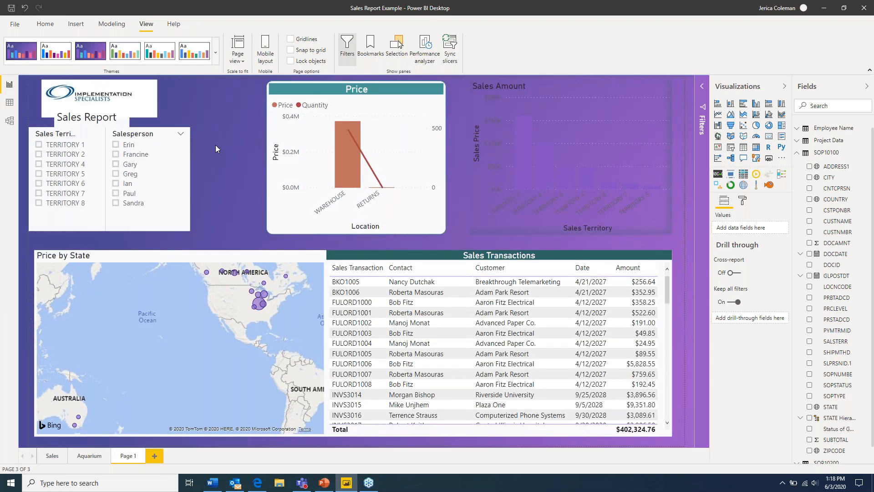
Step: Try the dark blue theme with the wavy-line background on the report
click(216, 54)
key(Escape)
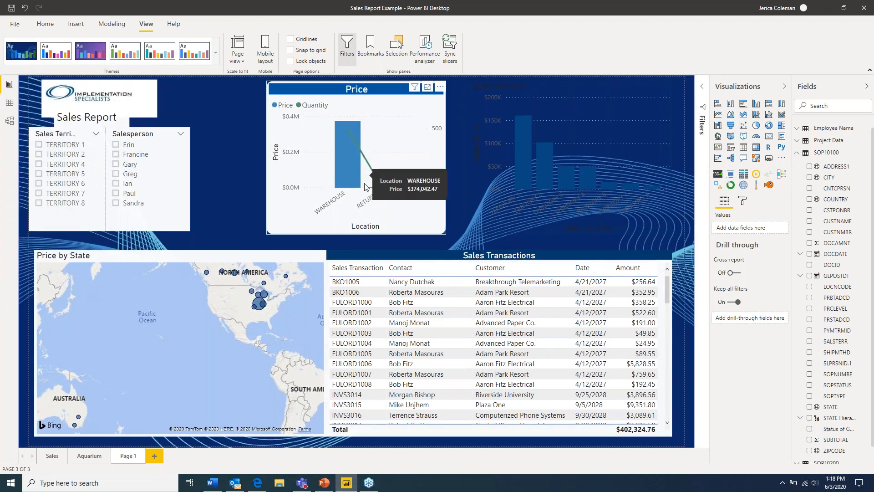
mouse_move(389, 189)
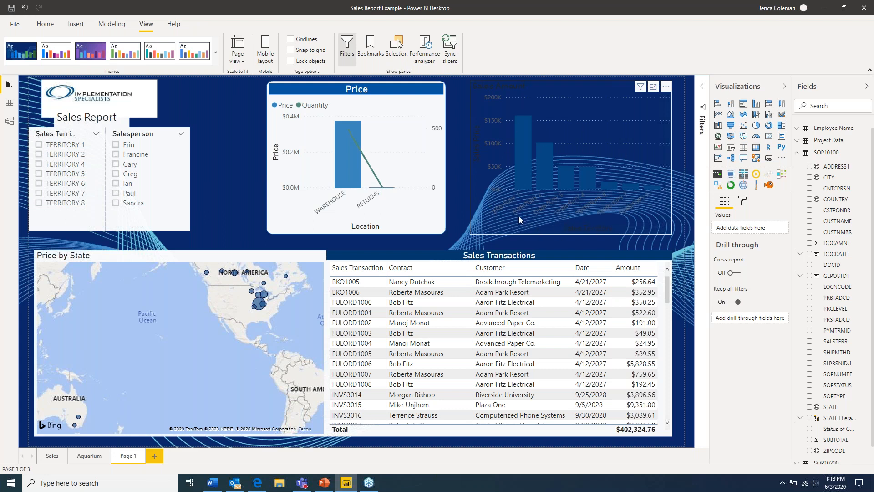
Step: Try the light theme with the dark teal and pink palette and restore the default theme for comparison
click(215, 53)
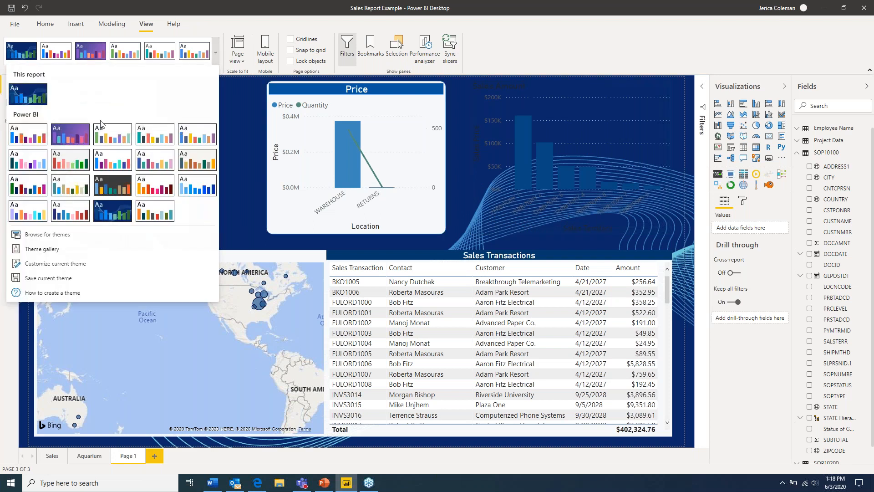
click(25, 165)
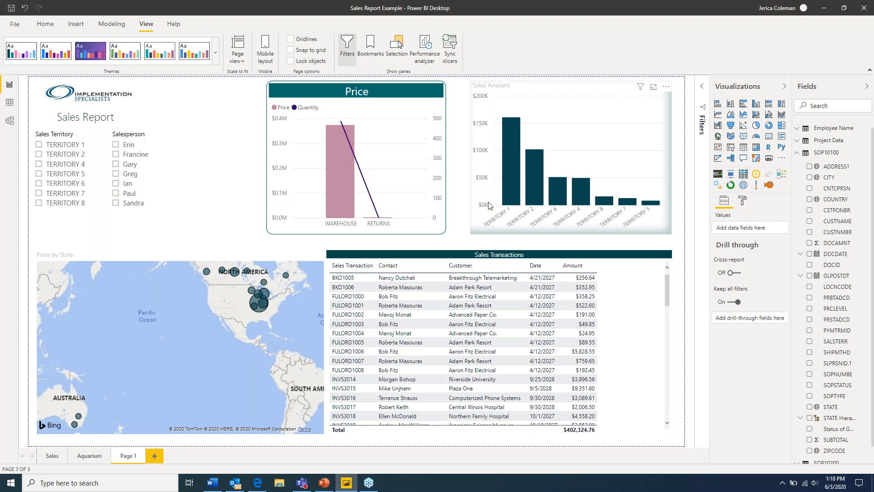
mouse_move(337, 191)
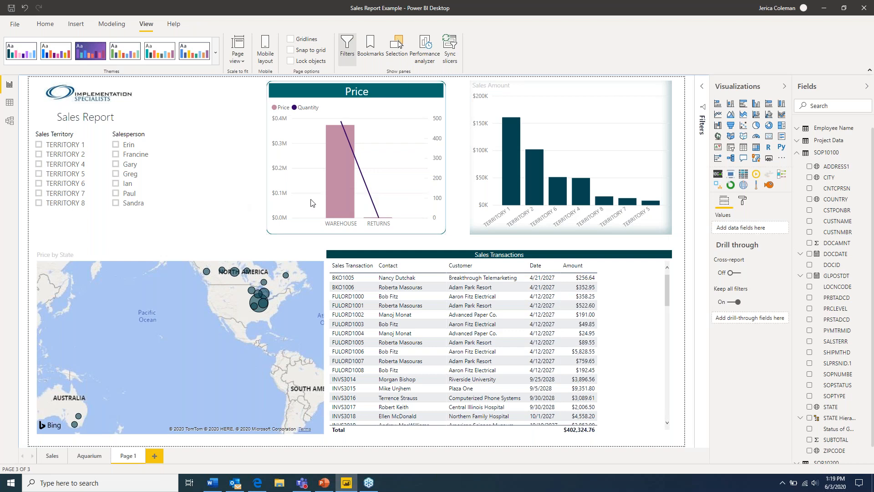
click(57, 52)
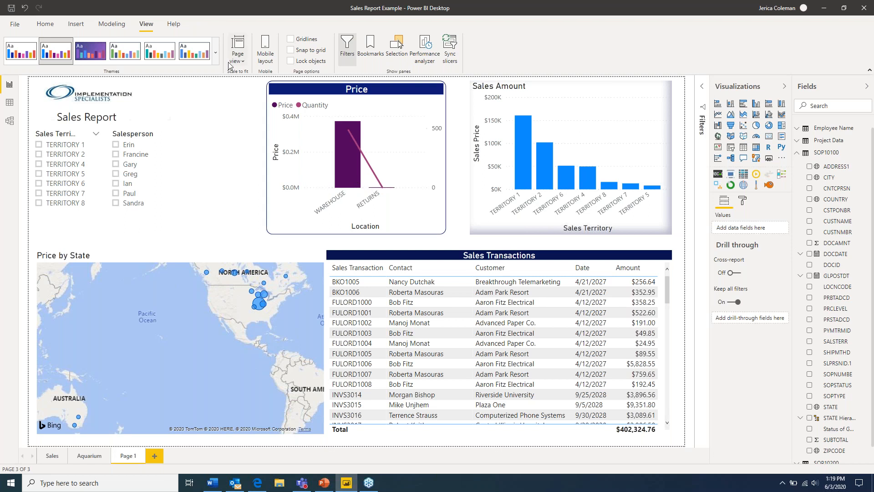
Step: Apply the light theme with the dark teal, pink and purple palette to the report
click(216, 55)
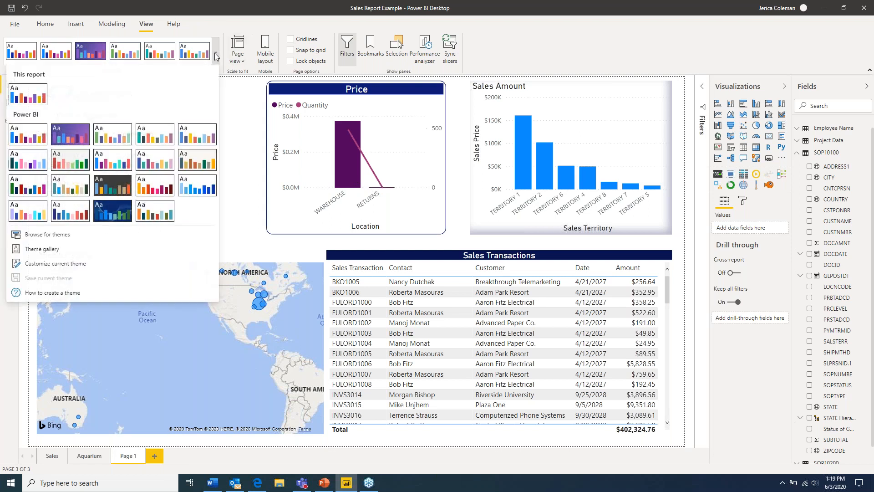
click(22, 160)
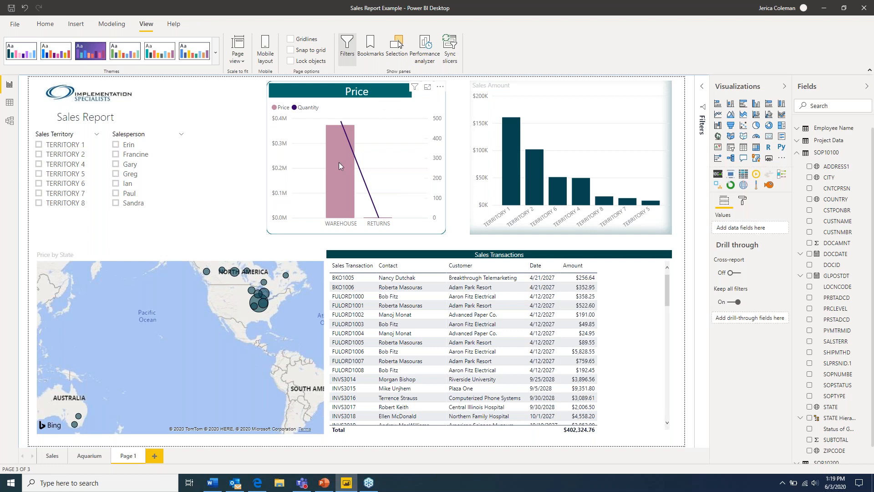
mouse_move(339, 162)
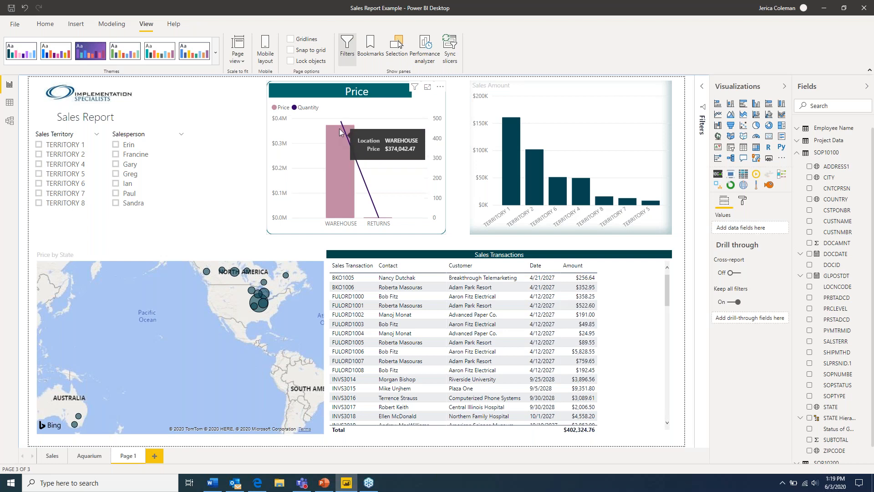
mouse_move(340, 121)
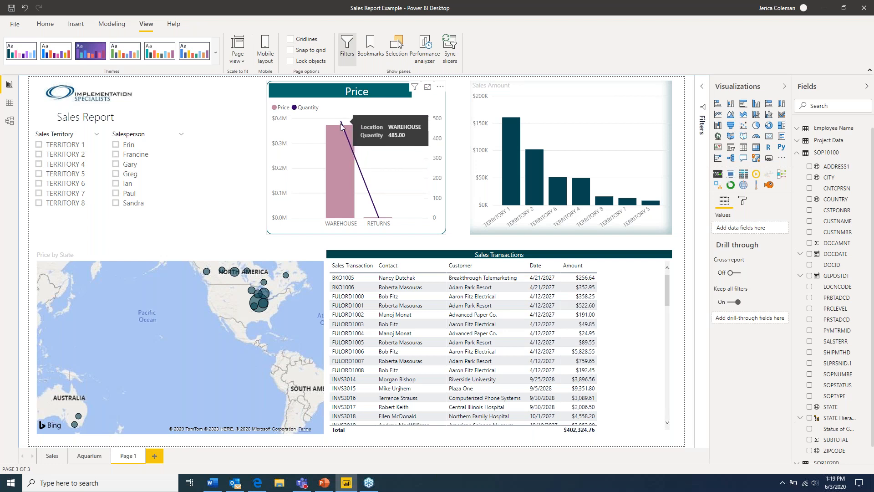
Step: Turn on data labels for the Price chart and expand their settings
click(391, 104)
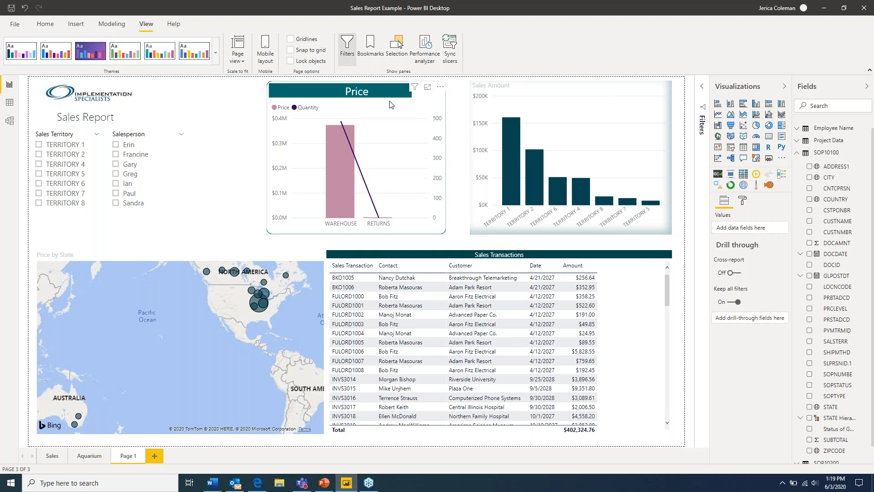
click(742, 202)
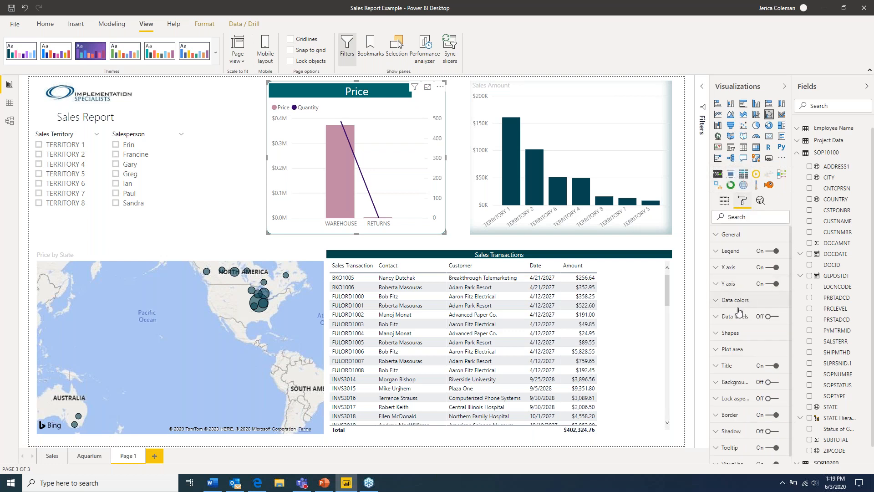
click(773, 318)
click(718, 318)
scroll(776, 339, down, 2)
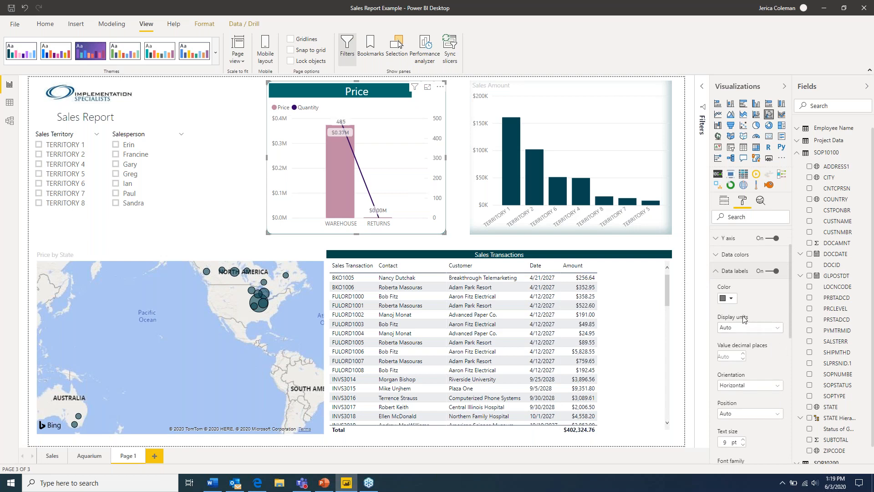
Step: Set the display units of the Price chart's data labels to None
mouse_move(349, 138)
mouse_move(379, 216)
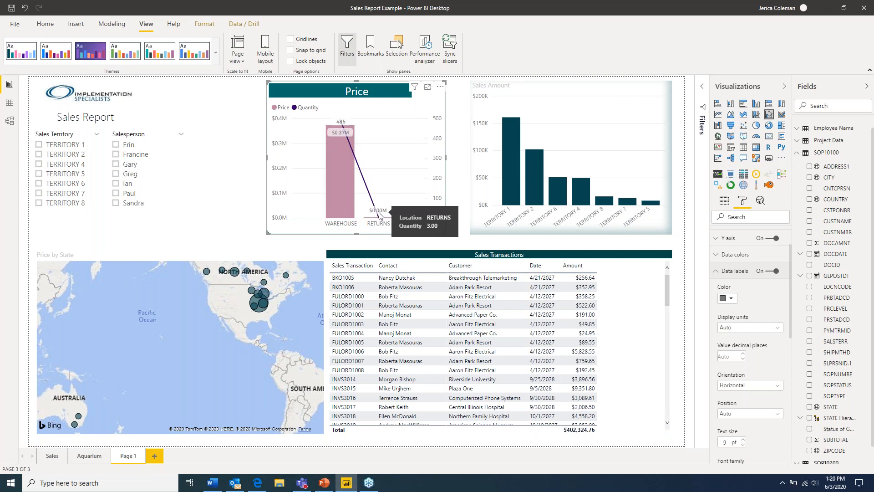
click(746, 327)
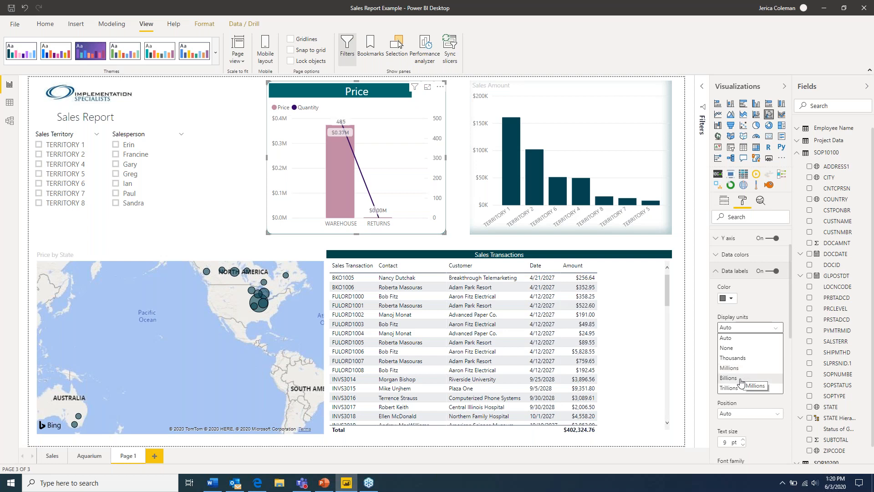
click(737, 349)
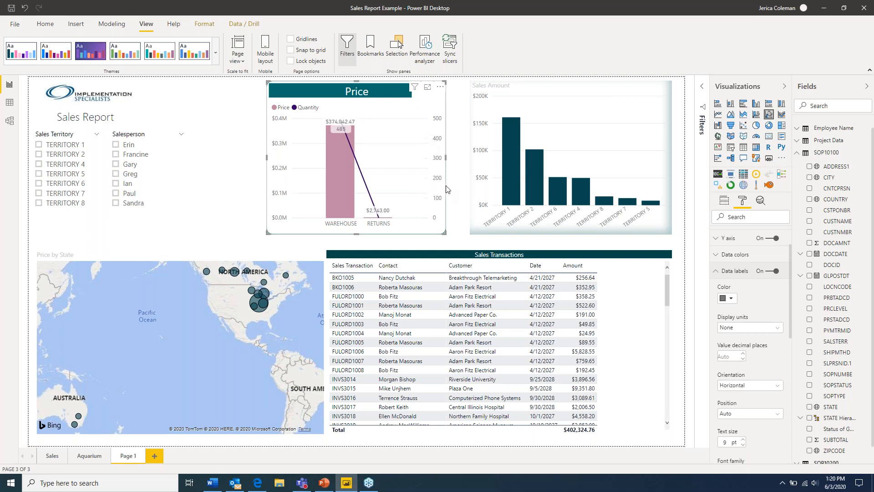
Step: Compare zero and two value decimal places on the Price chart's data labels and settle on 0
scroll(763, 354, down, 1)
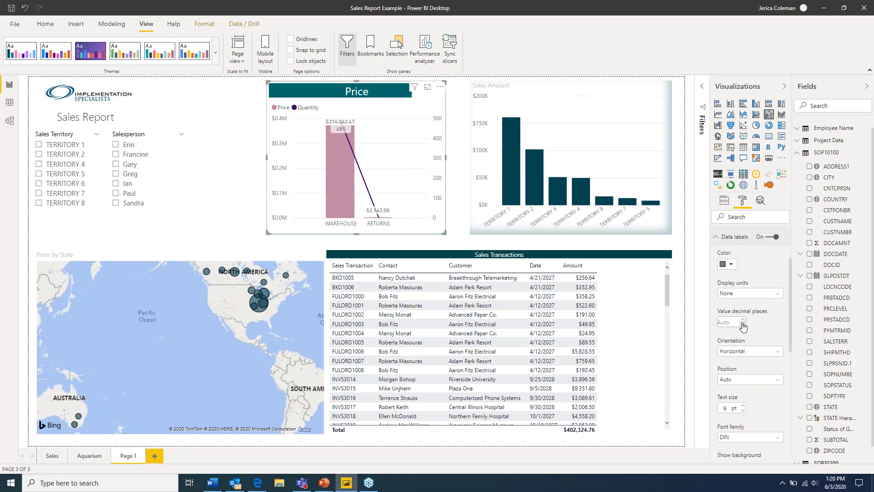
click(743, 325)
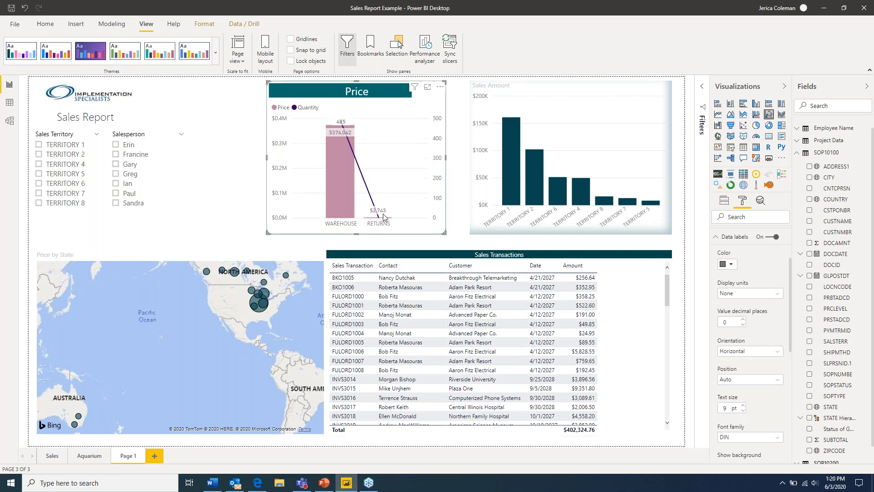
mouse_move(377, 216)
click(743, 319)
click(743, 320)
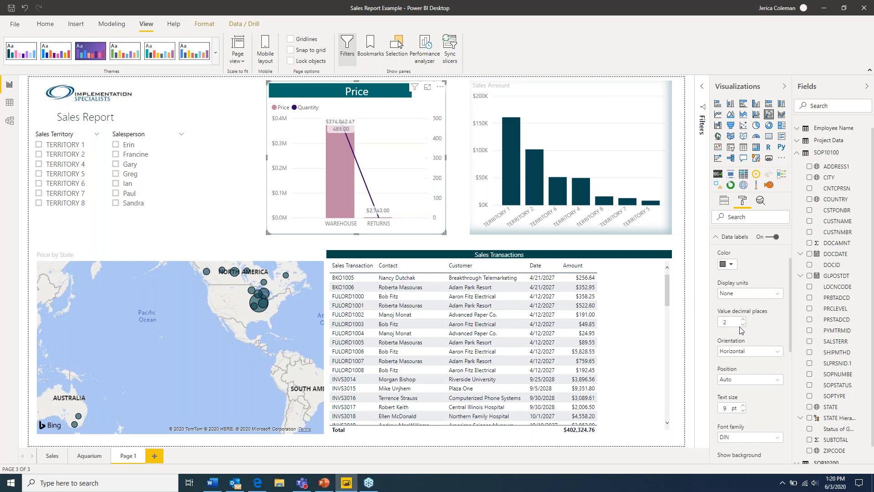
click(743, 324)
click(742, 324)
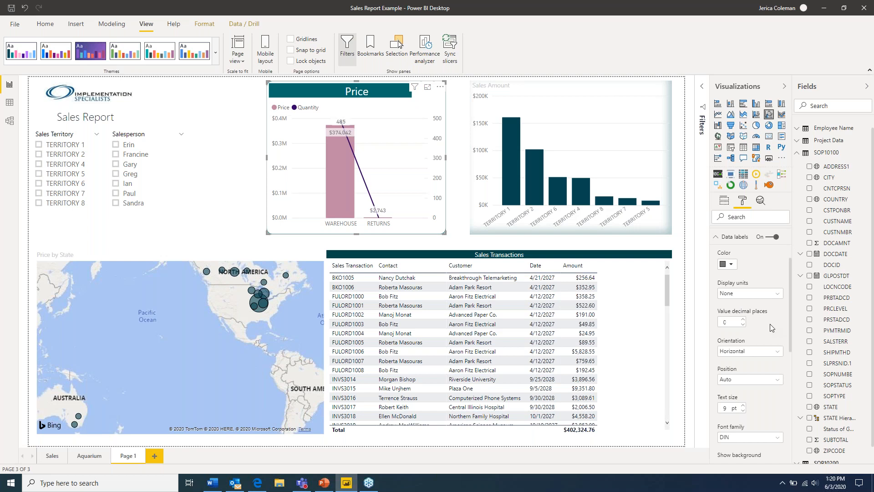
Step: Try the Vertical orientation for the Price chart's data labels and set it back to Horizontal
click(775, 352)
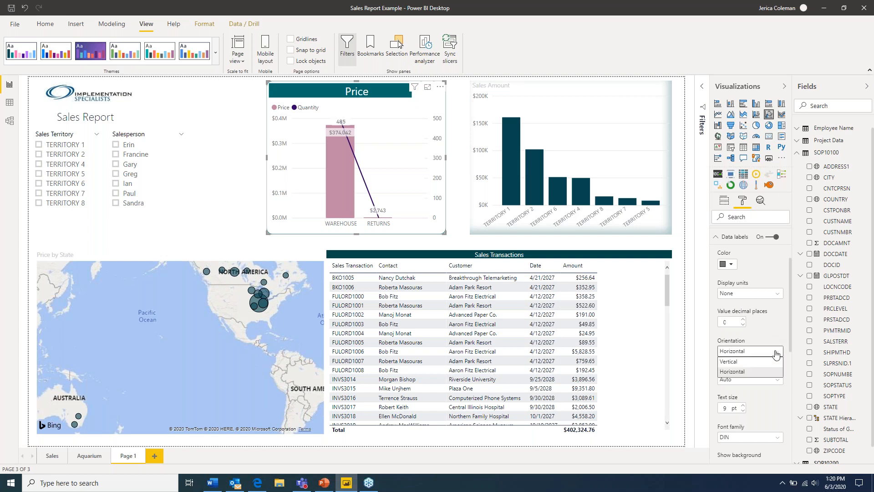
click(751, 362)
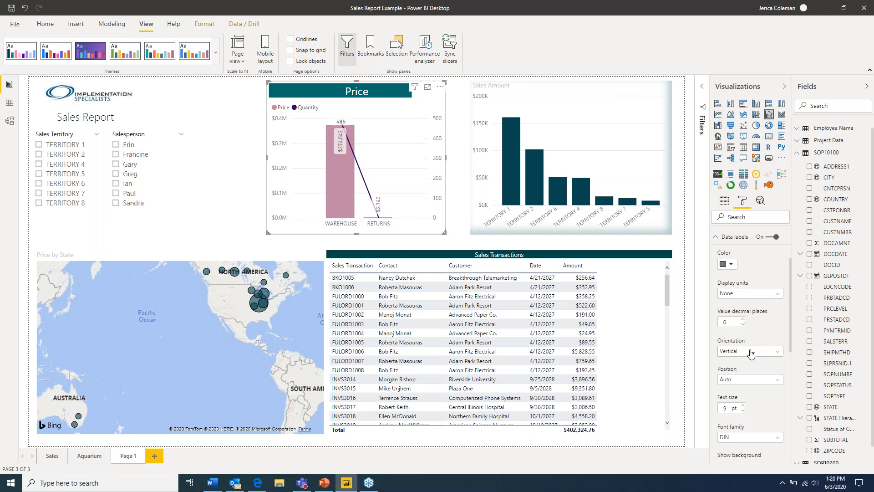
click(750, 353)
click(744, 362)
click(752, 354)
click(742, 372)
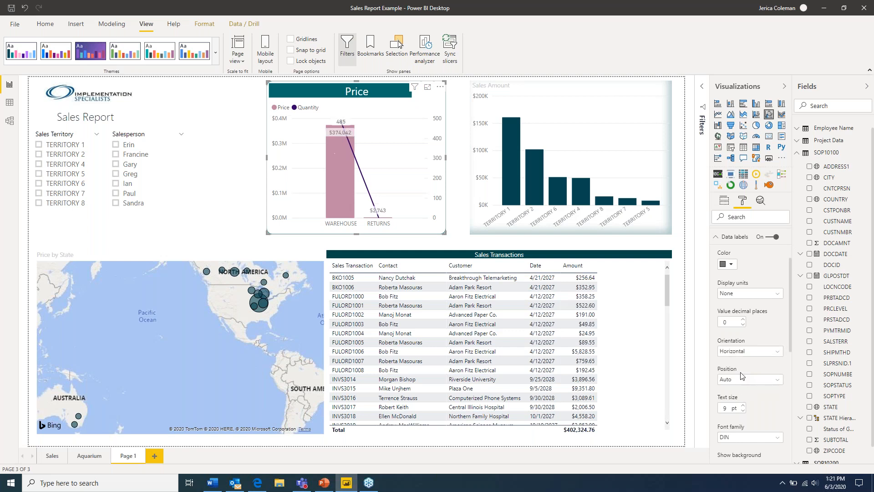
Step: Try the Inside end, Outside end and Inside base positions for the Price chart's data labels and return the position to Auto
scroll(767, 369, down, 1)
click(769, 342)
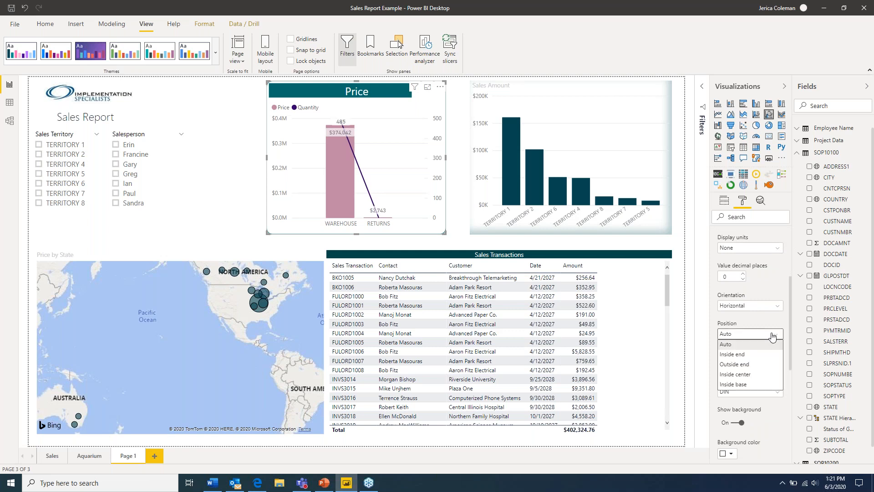
click(751, 358)
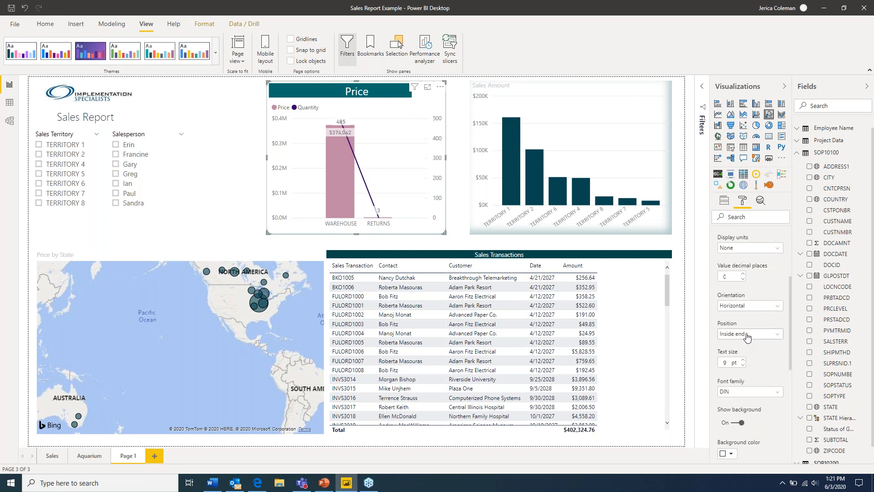
click(747, 334)
click(745, 366)
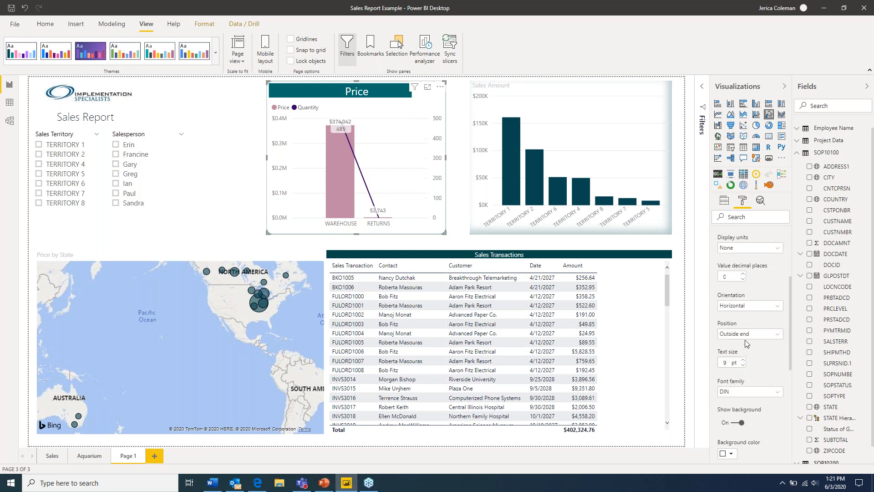
click(747, 334)
click(738, 347)
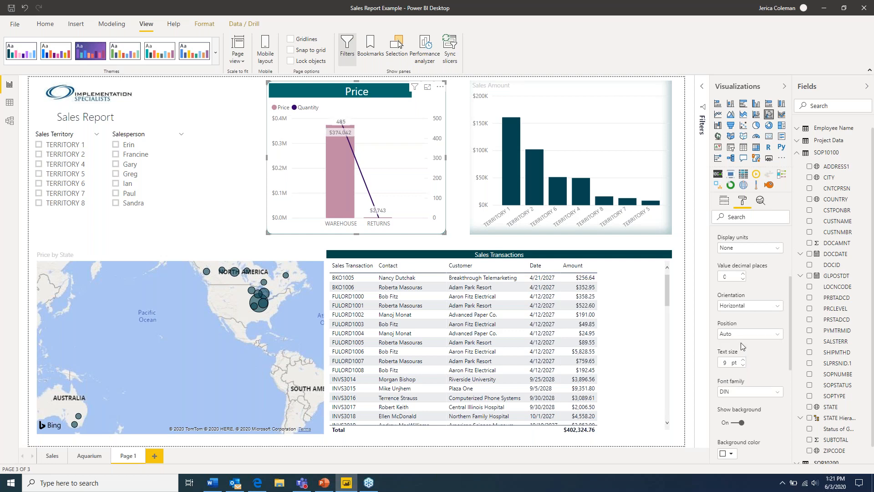
click(751, 334)
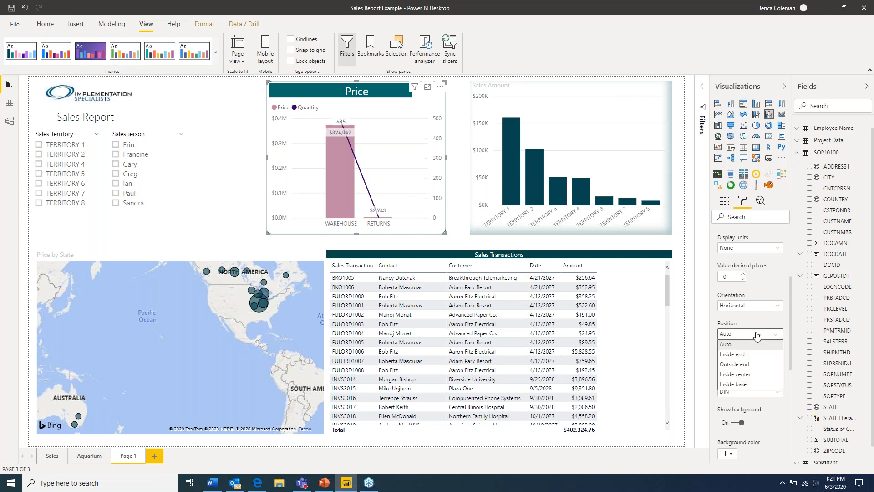
click(742, 385)
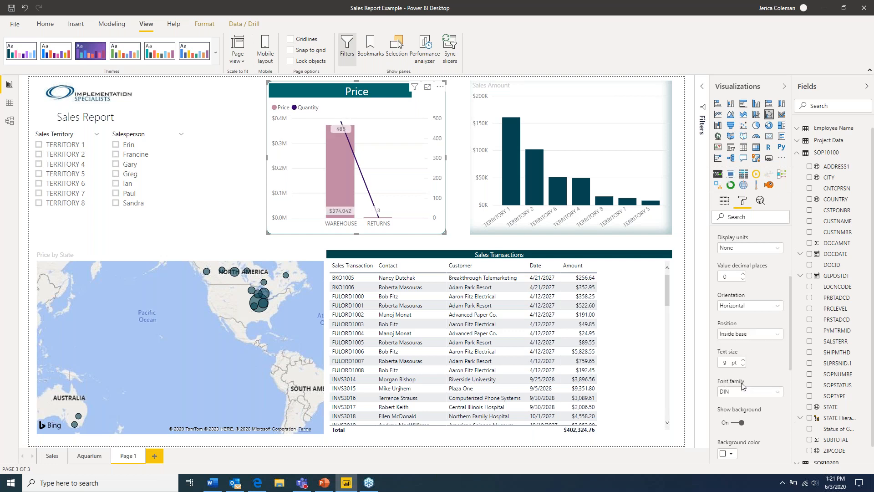
click(745, 335)
click(743, 355)
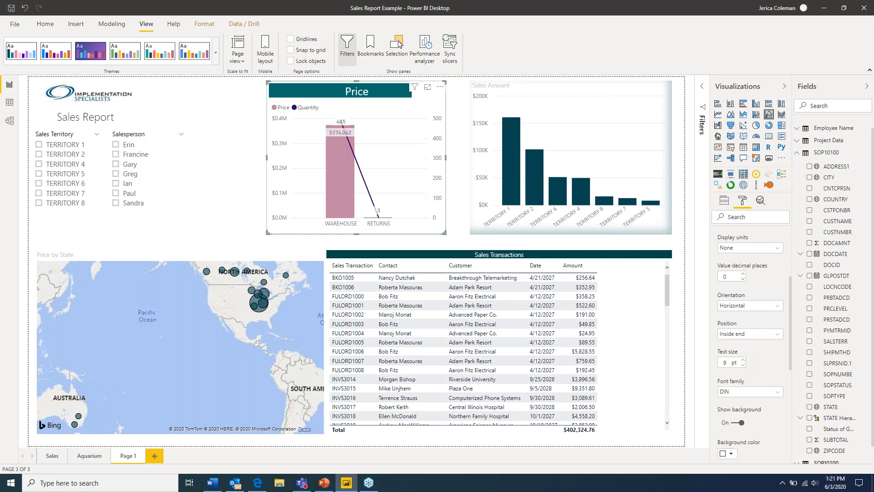
click(743, 336)
click(742, 346)
Step: Try a dark gray background color behind the Price chart's data labels and restore white
scroll(752, 370, down, 2)
scroll(759, 370, down, 3)
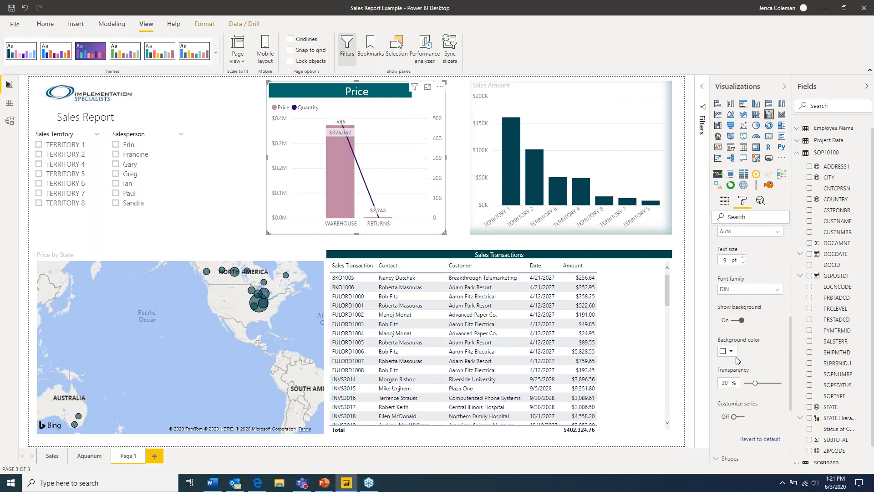
click(731, 359)
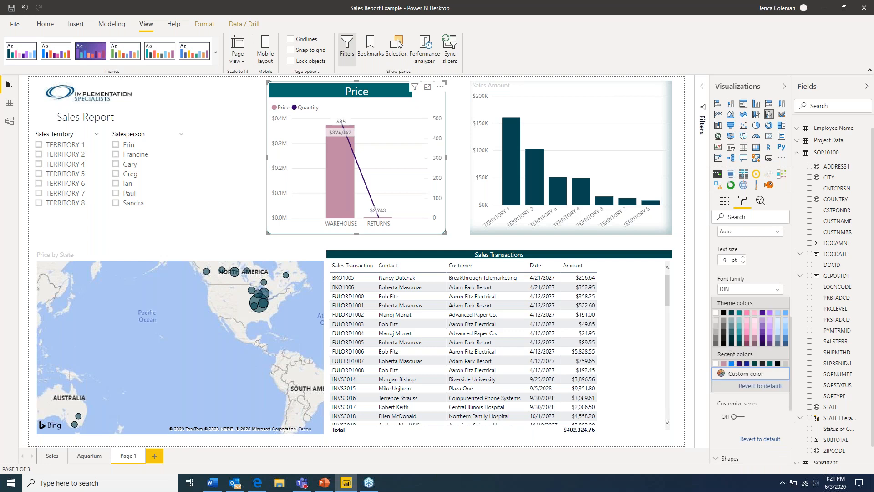
click(718, 341)
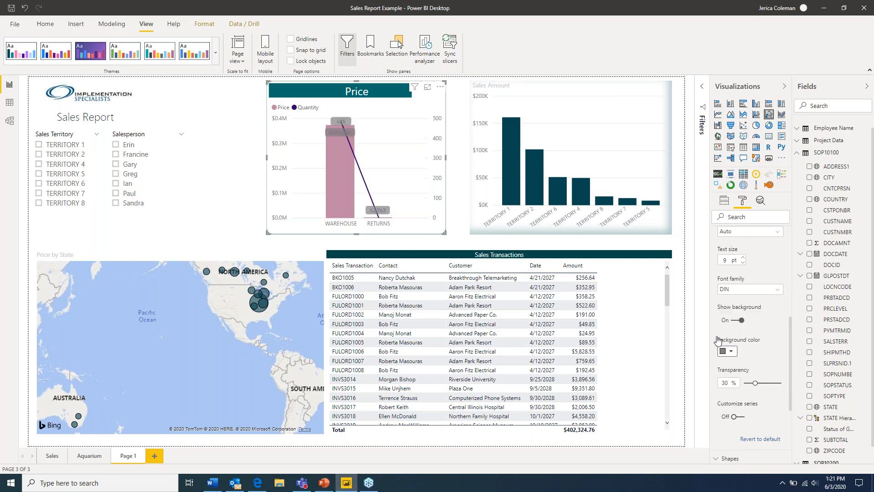
click(730, 352)
click(716, 265)
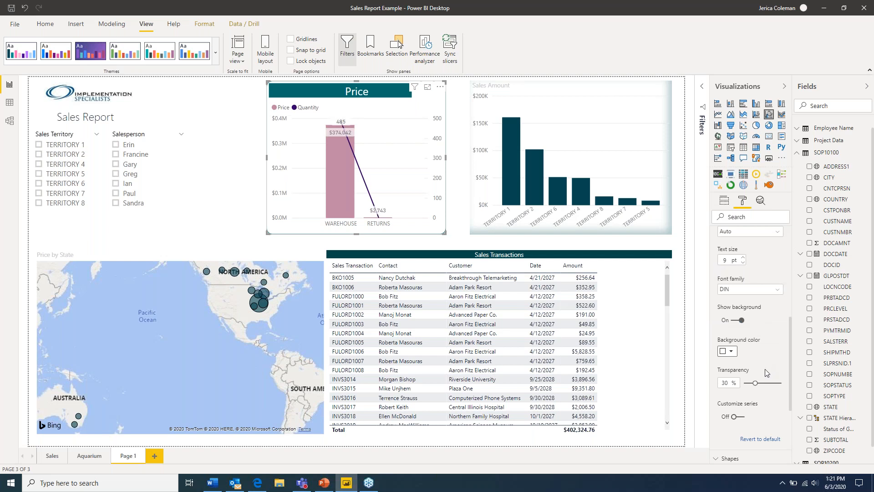
Step: Revert the Price chart's data label settings to their defaults
scroll(769, 368, down, 1)
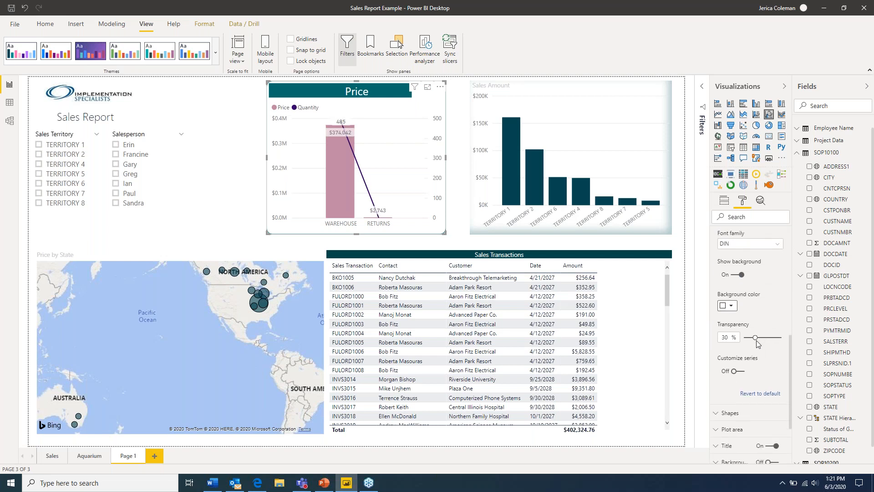
click(764, 394)
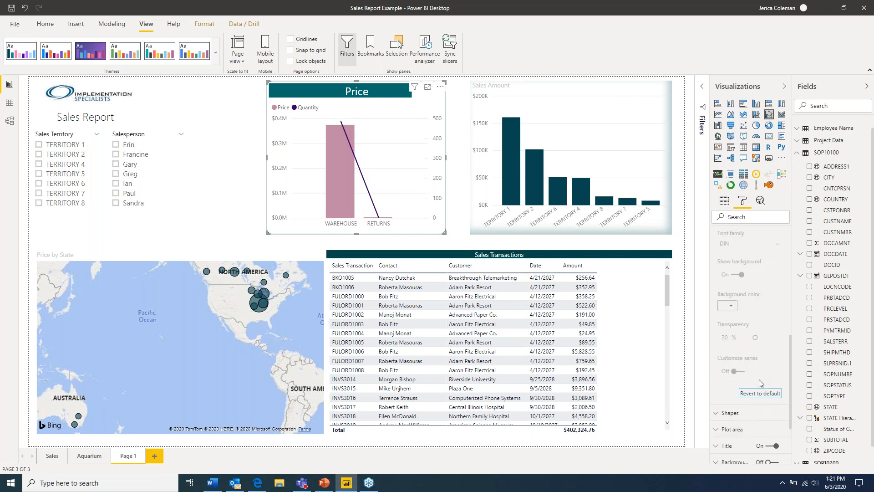
scroll(766, 339, up, 10)
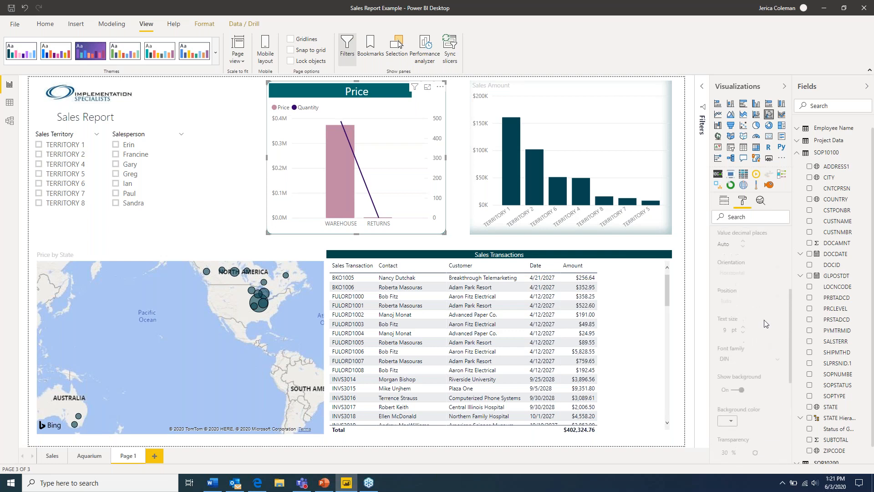
Step: Turn the Price chart's data labels back on with display units None and 0 decimal places
click(770, 316)
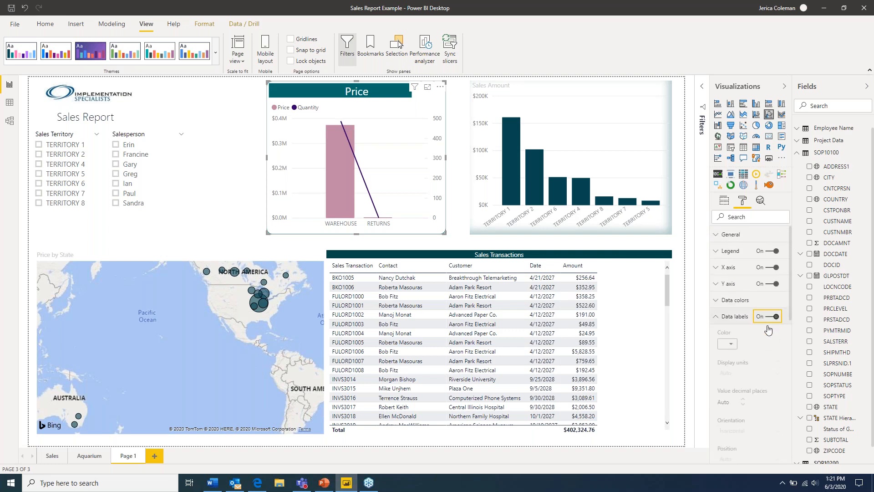
click(749, 374)
click(736, 393)
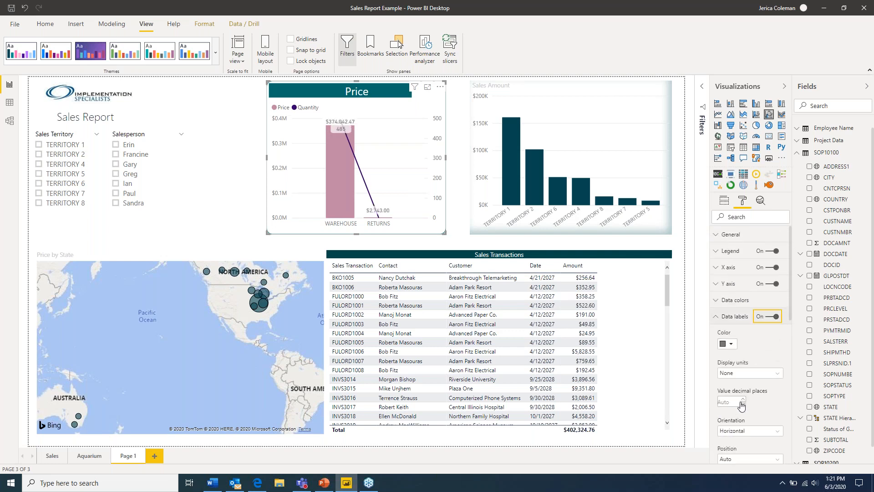
click(742, 404)
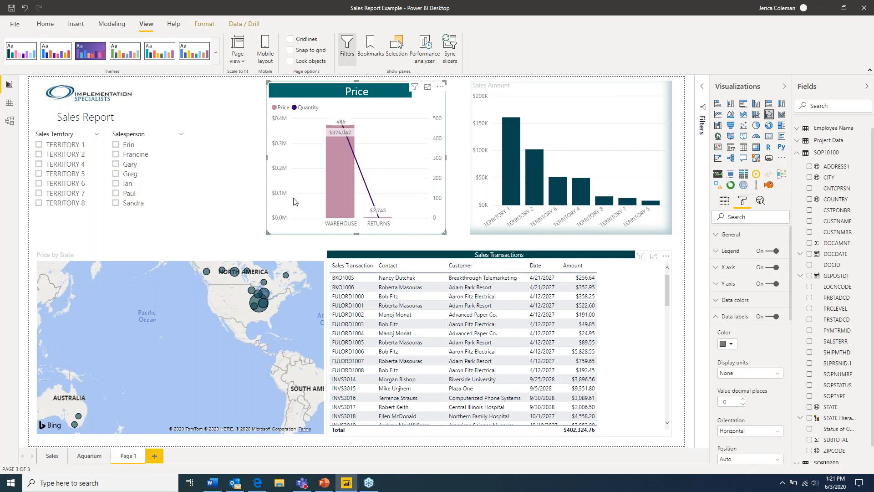
click(716, 316)
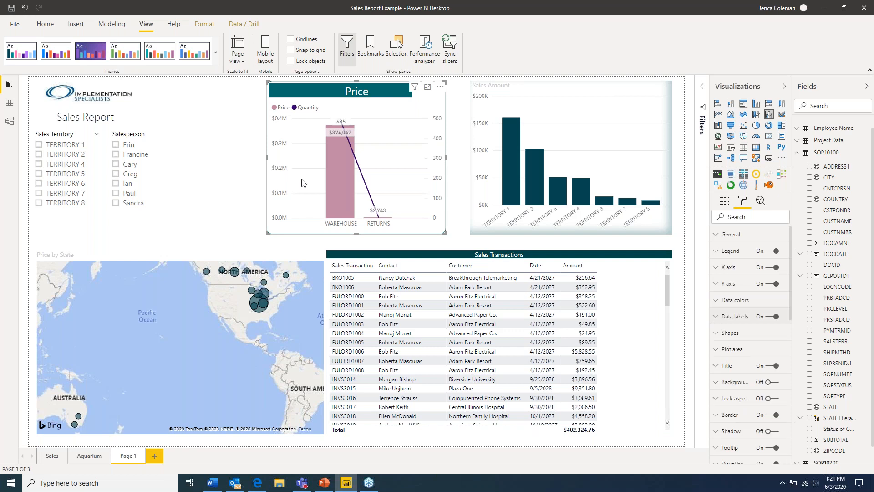
click(229, 177)
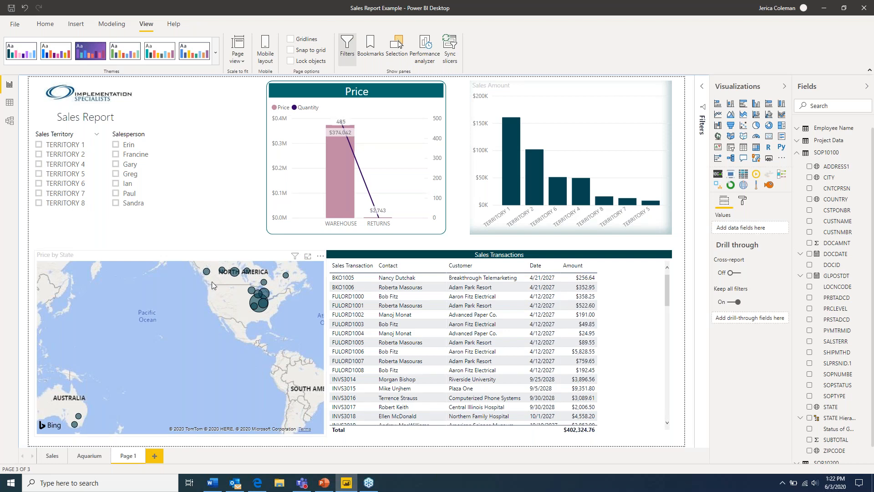
Step: Add the SALSTERR field from the SOP10200 table to the tooltips of the Price by State map
mouse_move(207, 273)
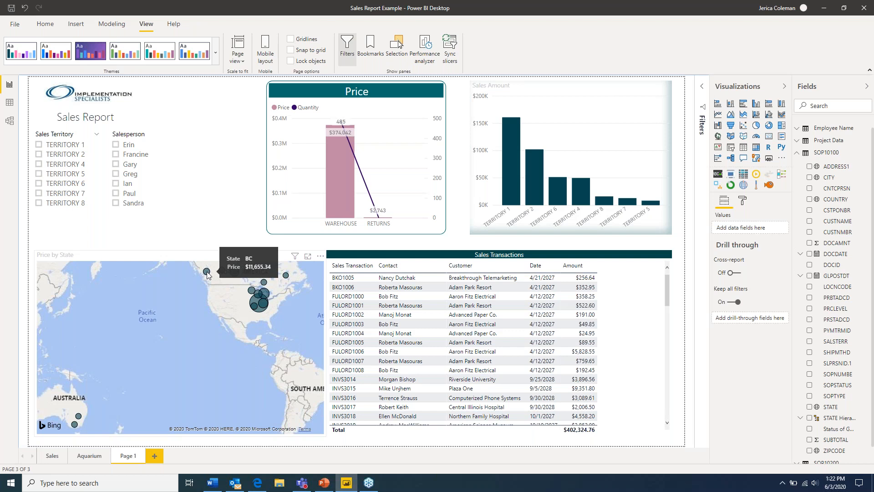
mouse_move(251, 293)
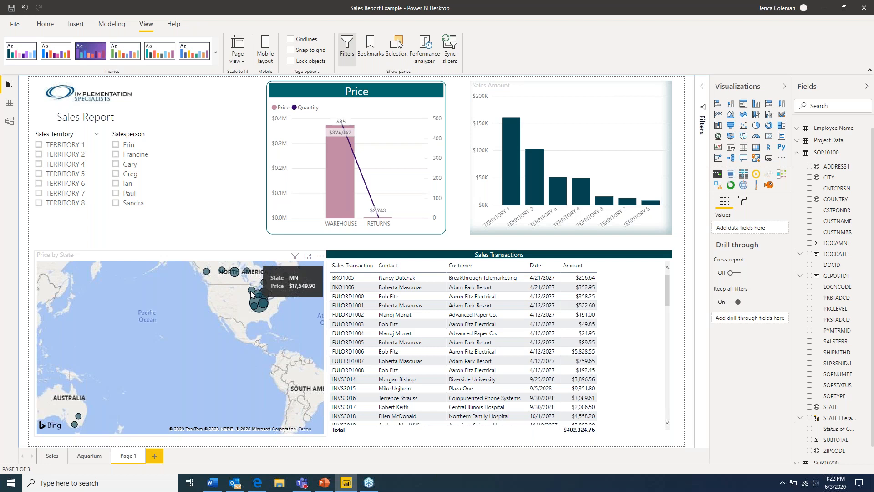
click(155, 253)
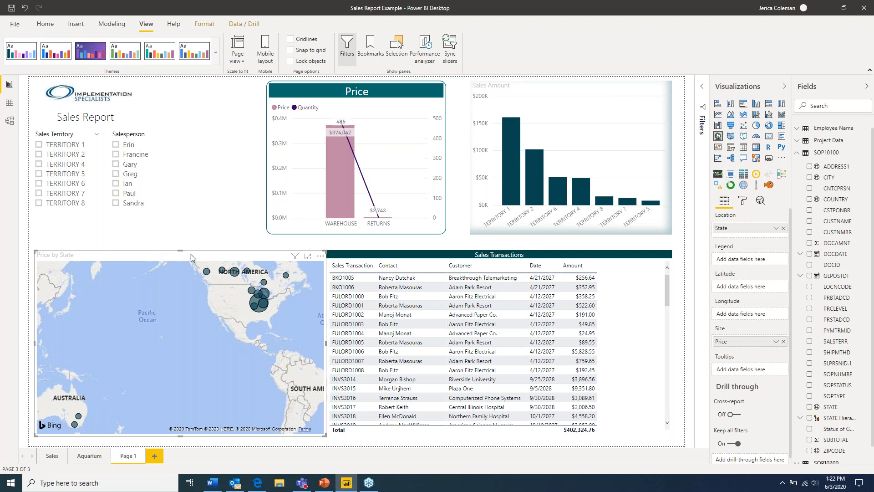
click(743, 201)
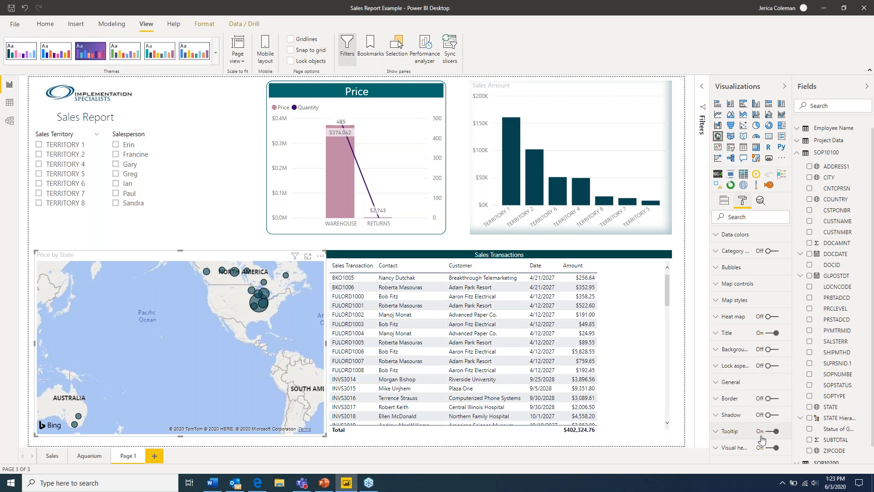
click(724, 202)
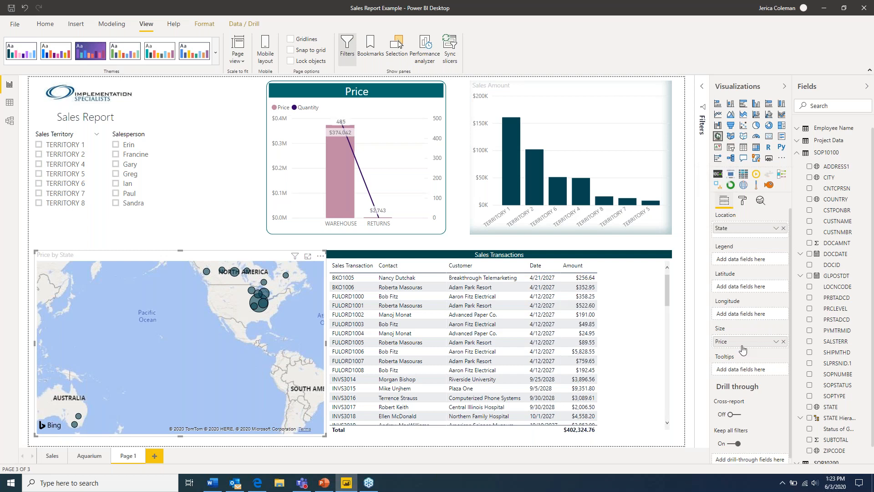
scroll(743, 349, down, 1)
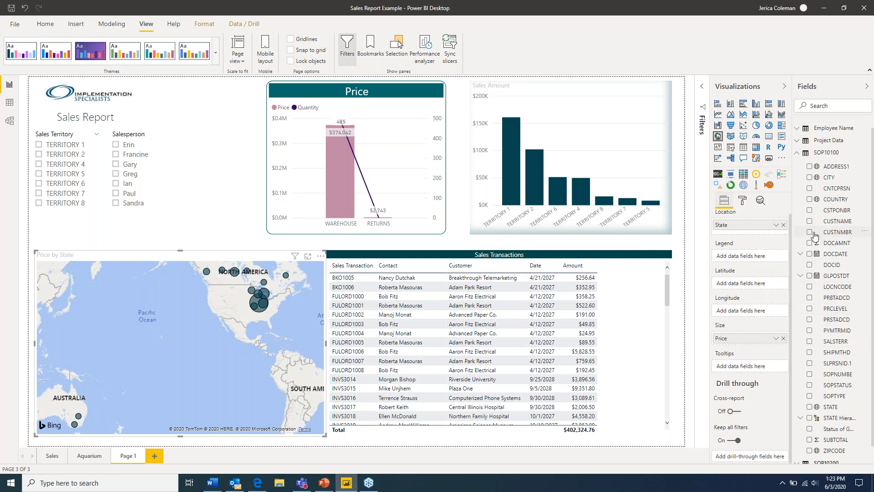
click(798, 155)
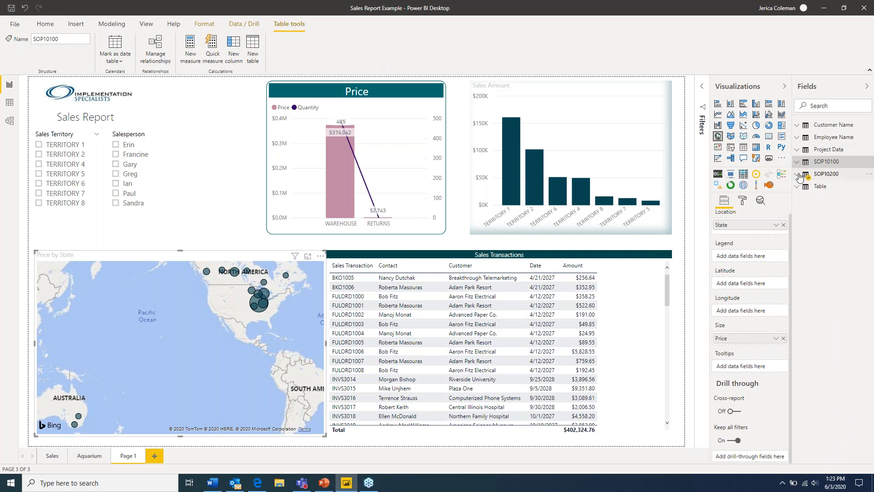
scroll(846, 391, down, 4)
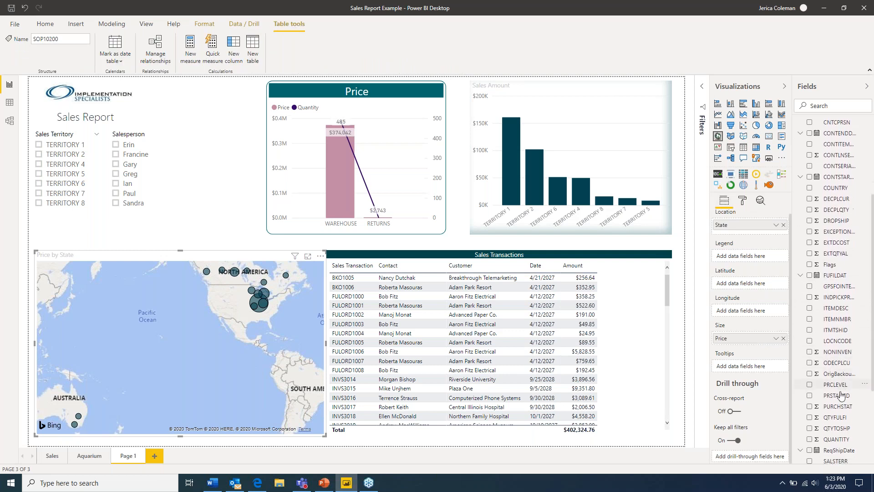
drag(836, 422, 763, 370)
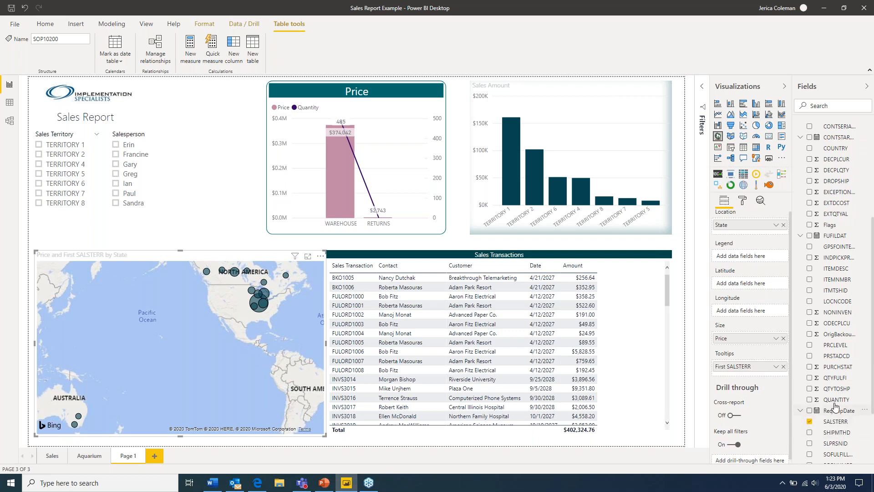
Step: Add the QUANTITY field to the map's tooltips and rename the First SALSTERR tooltip field as Sales Territory
drag(836, 400, 777, 381)
click(776, 369)
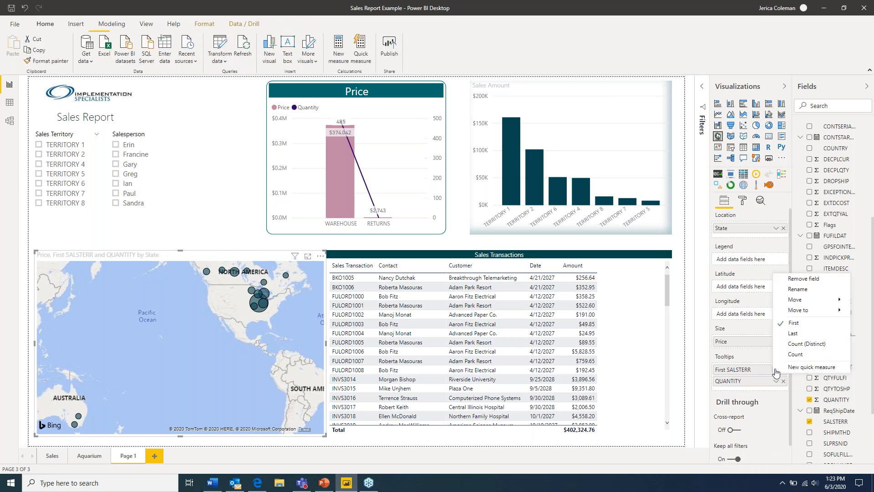
click(797, 289)
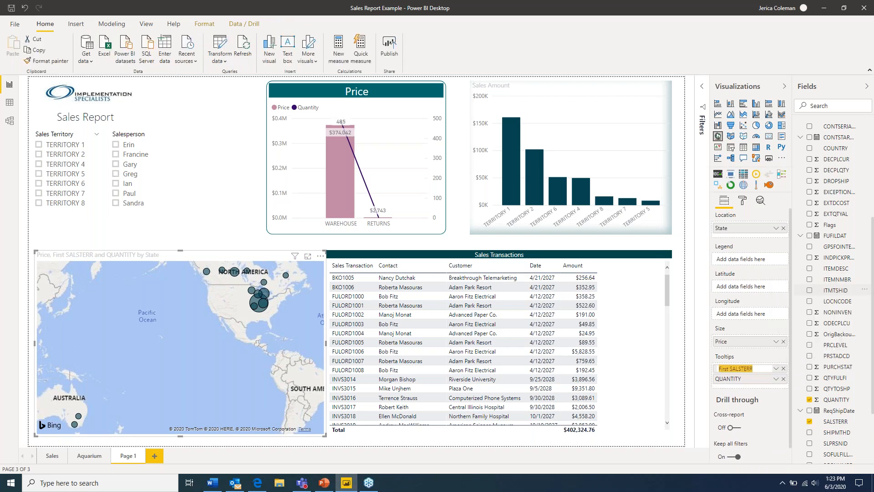
text(Sales Territory)
Step: Try to rename the map's QUANTITY tooltip field as Quantity and check the tooltip of a map bubble
click(775, 382)
click(775, 382)
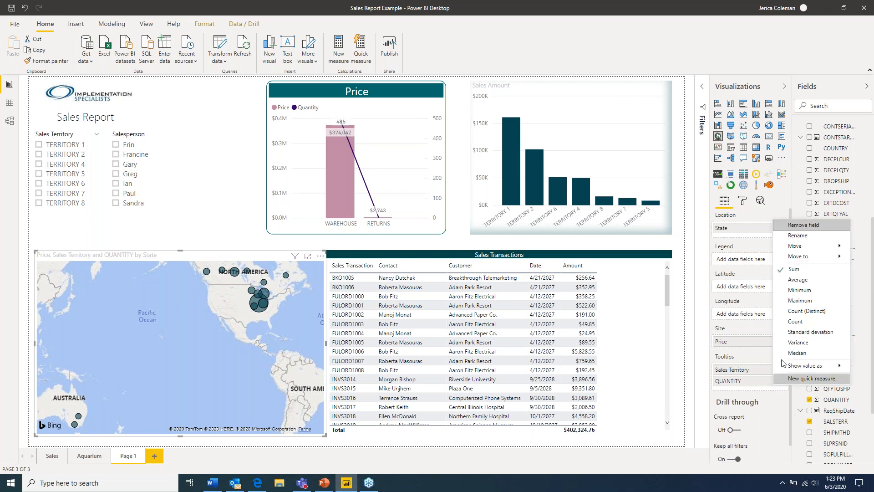
click(797, 234)
text(Quantity)
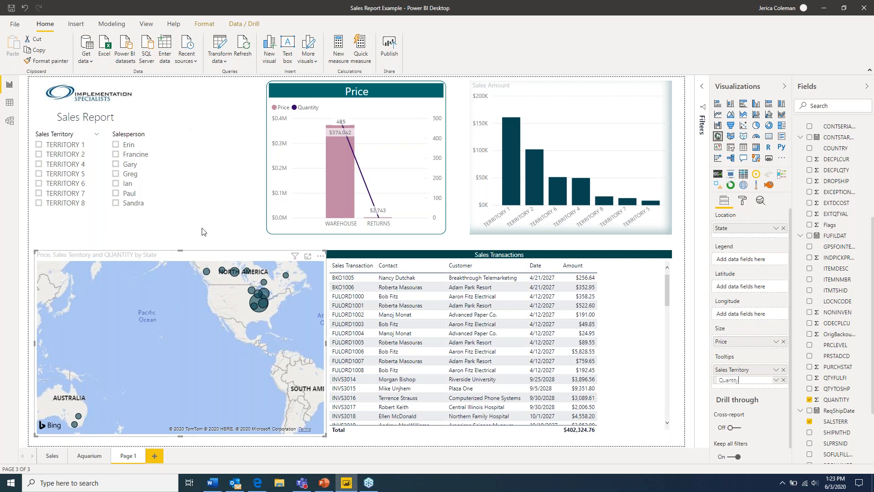
click(242, 238)
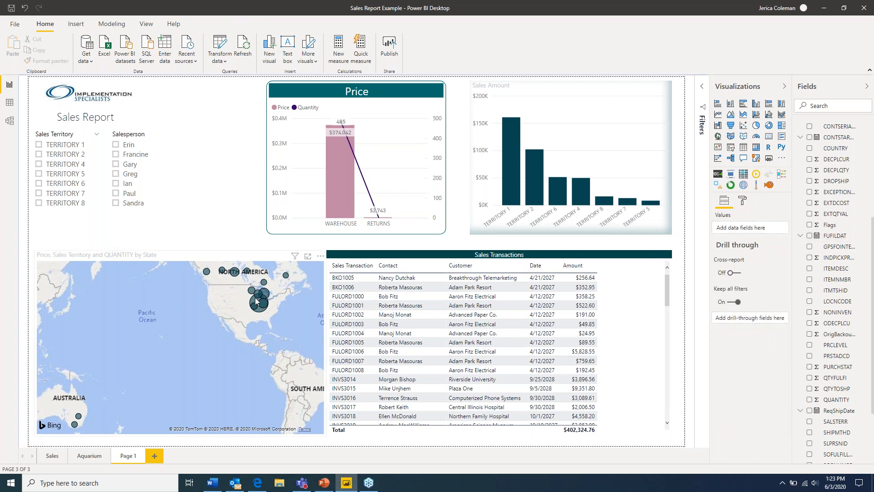
mouse_move(253, 293)
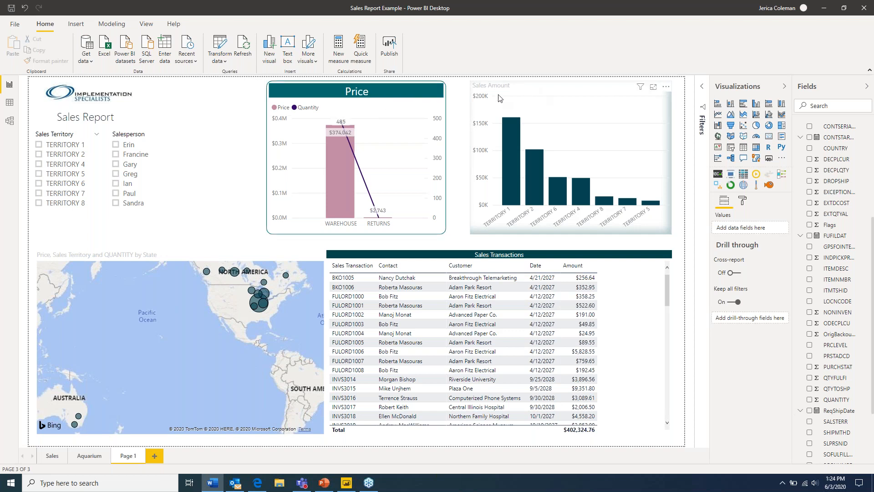
Step: Copy the Price chart's formatting to the Sales Amount chart with Format painter
click(280, 92)
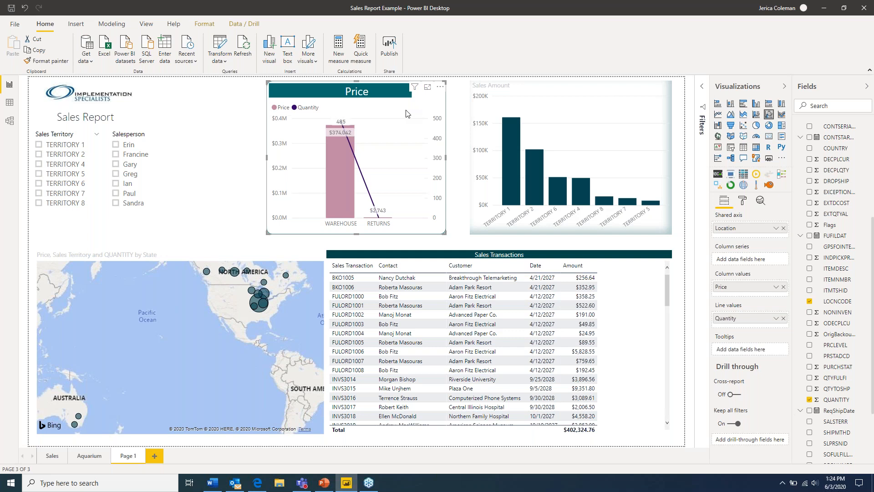
click(45, 62)
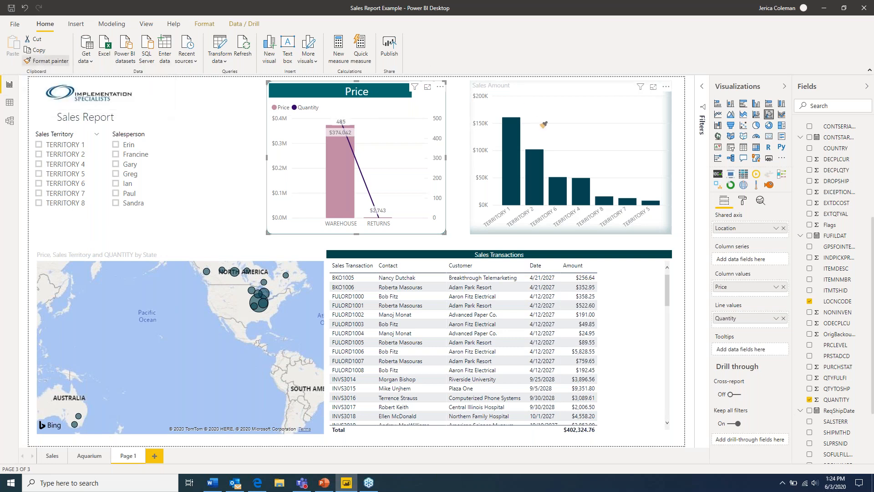
click(582, 122)
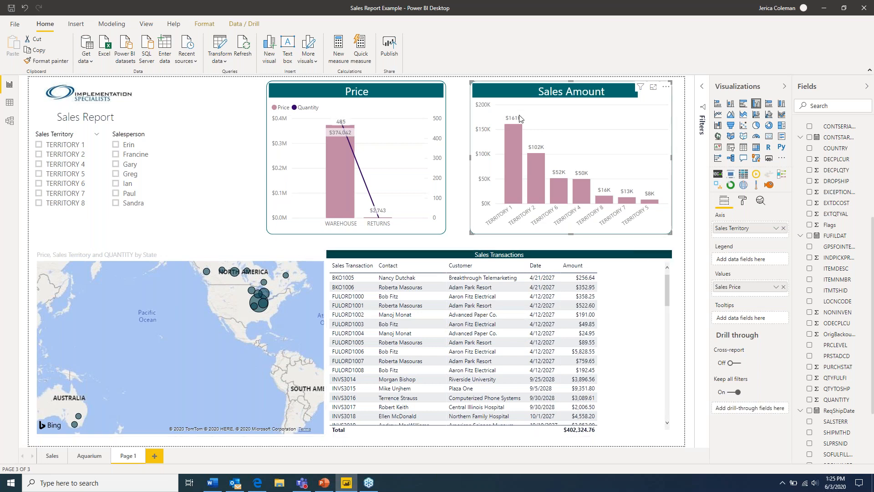
Step: Use Format painter to carry the Sales Amount chart's formatting over to the map and the Sales Transactions table
click(49, 60)
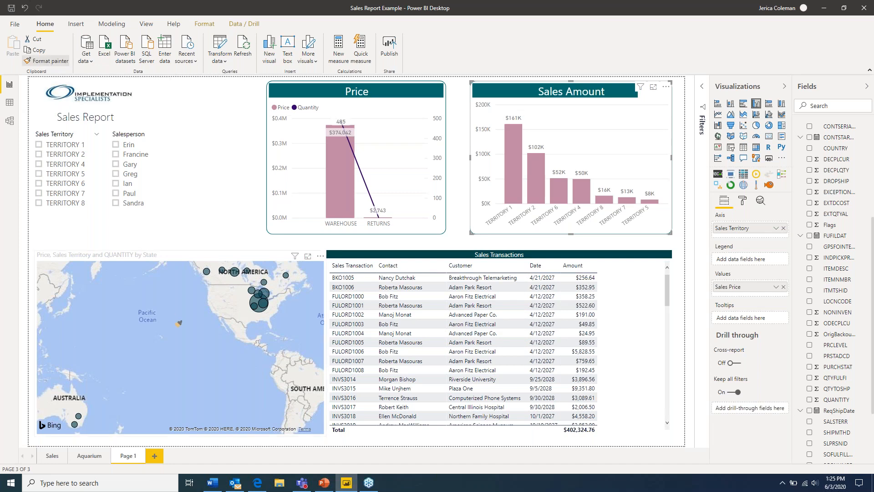
click(181, 326)
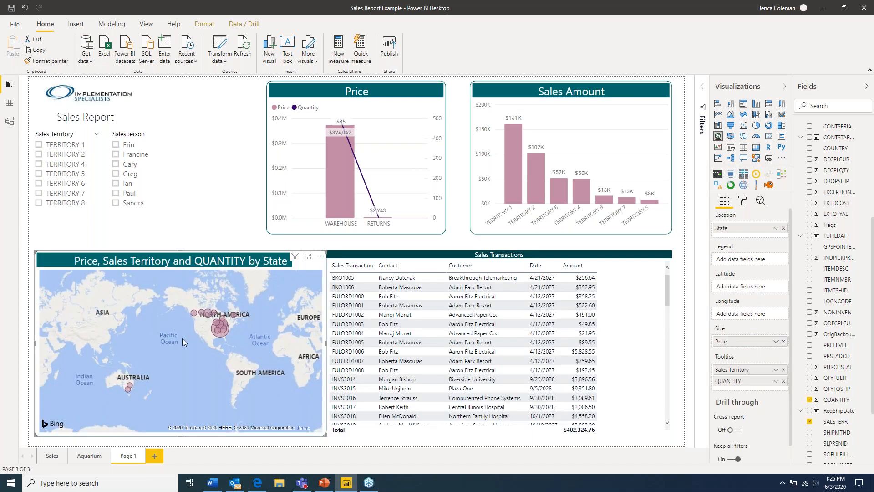
click(45, 62)
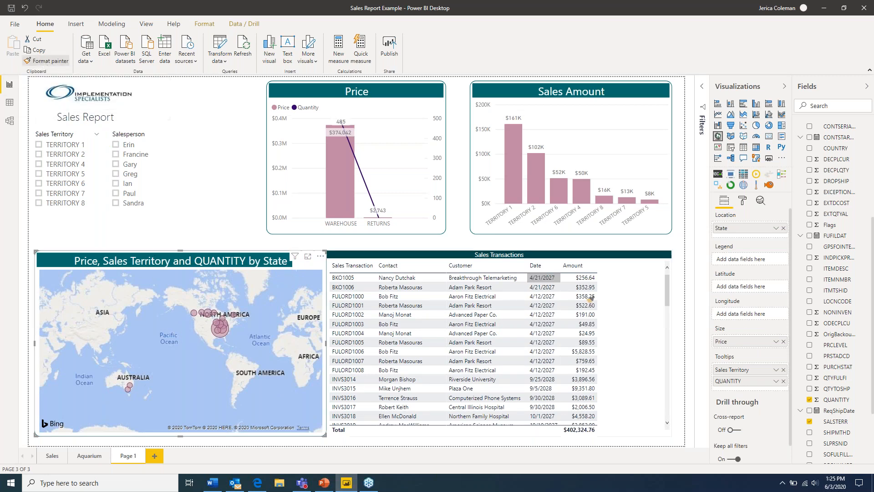
click(643, 313)
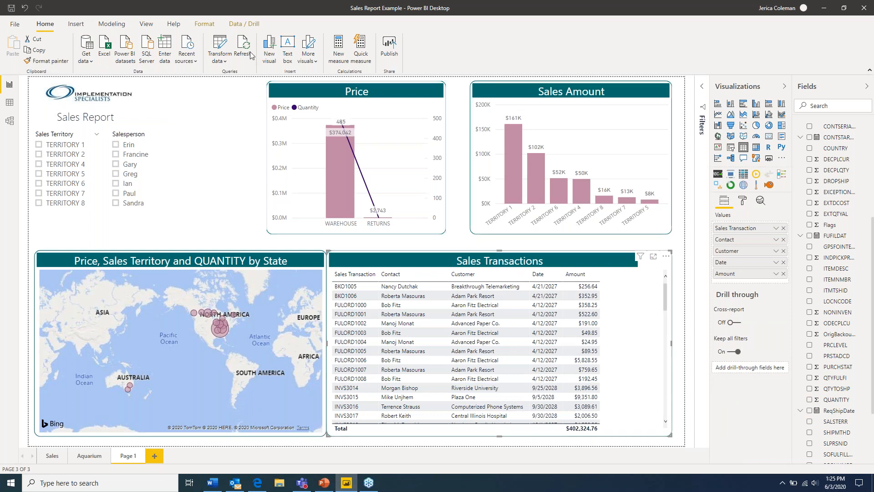
click(236, 219)
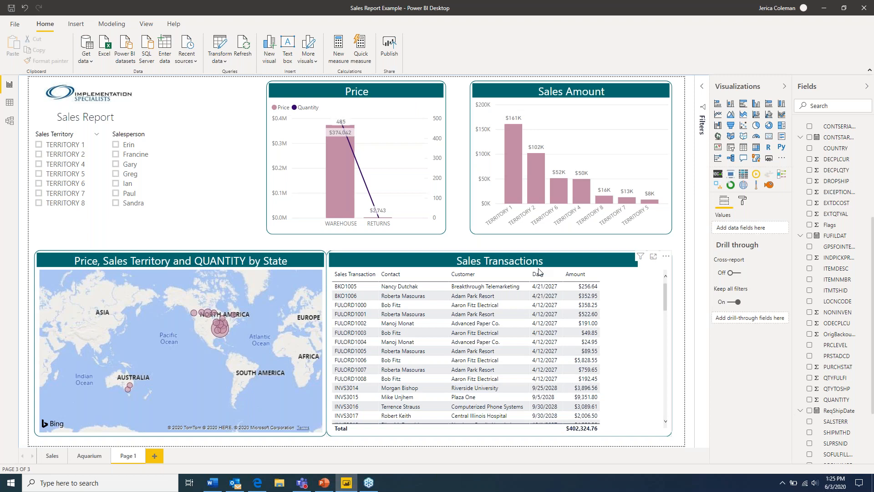
Step: Examine the title formatting settings of the Sales Transactions table
click(743, 202)
click(613, 263)
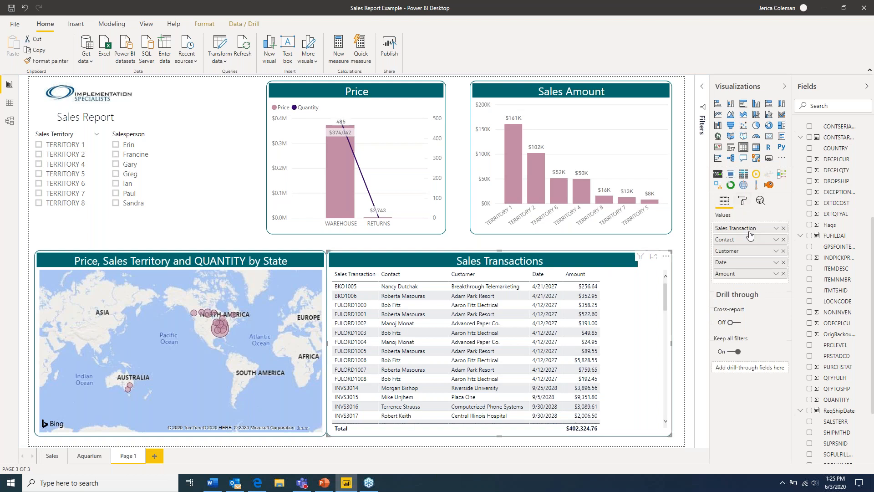
click(742, 200)
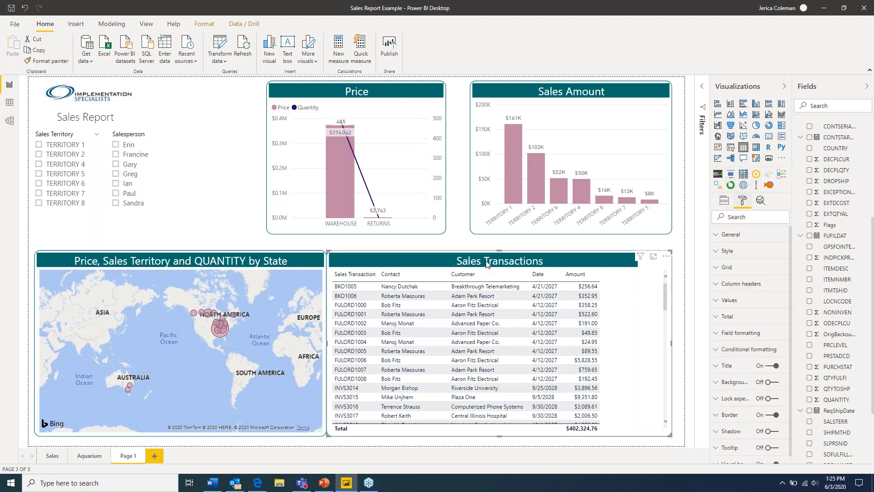
click(724, 367)
scroll(748, 430, down, 1)
scroll(747, 430, down, 3)
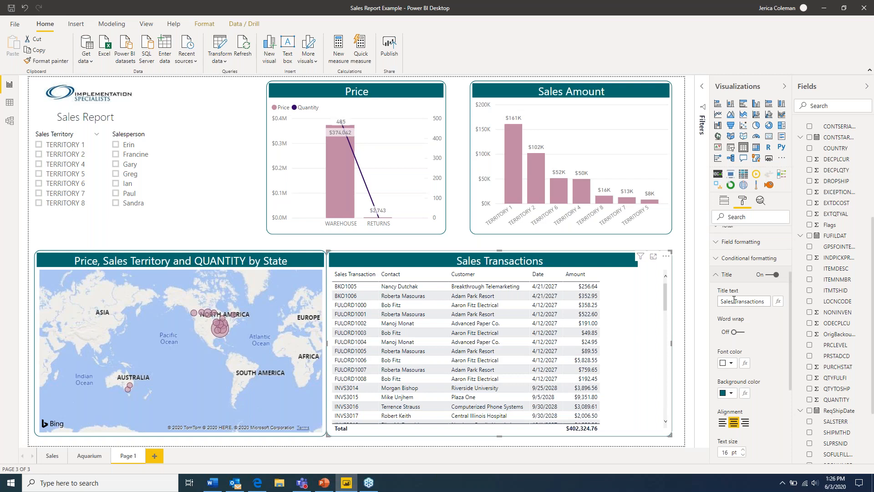
click(716, 275)
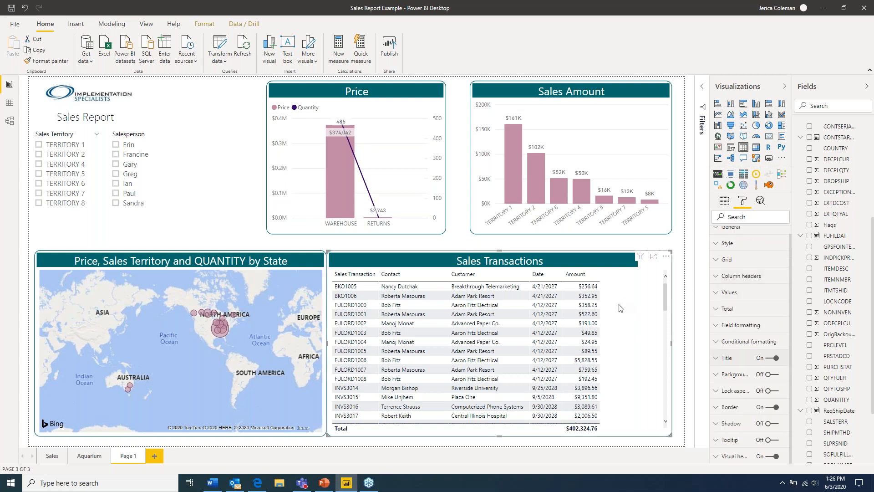
Step: Move the Salesperson slicer to the right towards the Price chart and shift the Sales Territory slicer slightly right
click(227, 161)
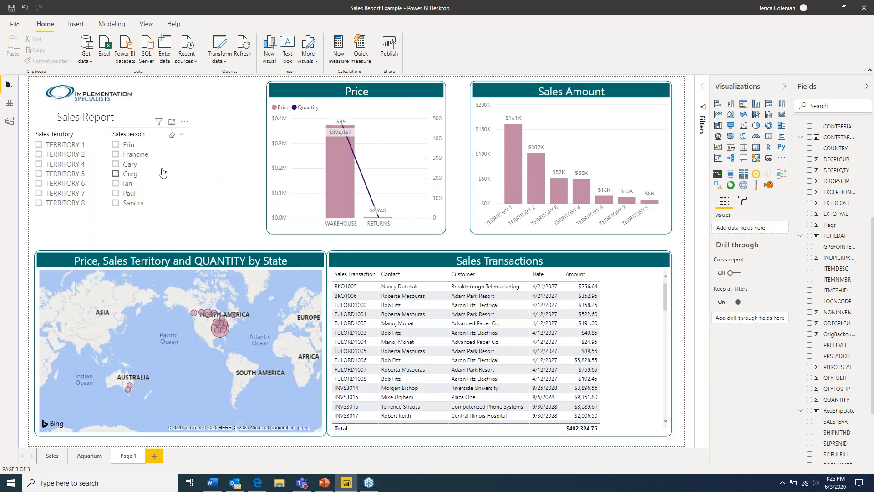
drag(151, 137, 209, 137)
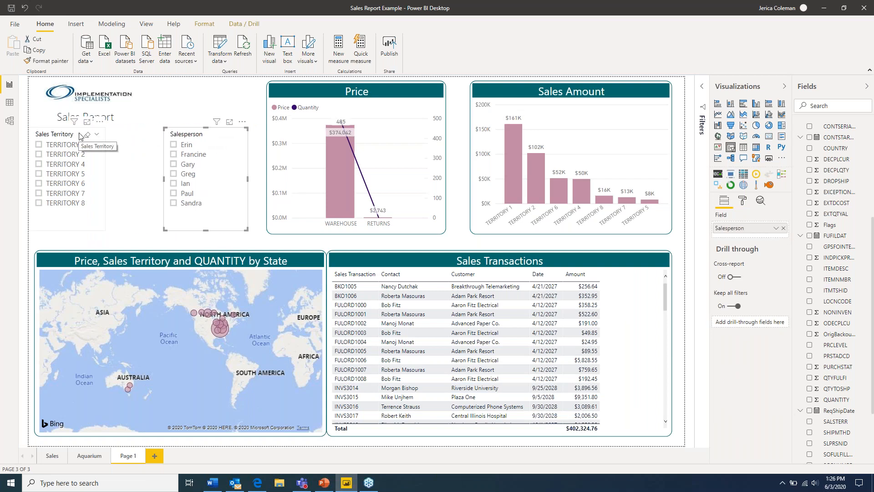
drag(88, 136, 101, 136)
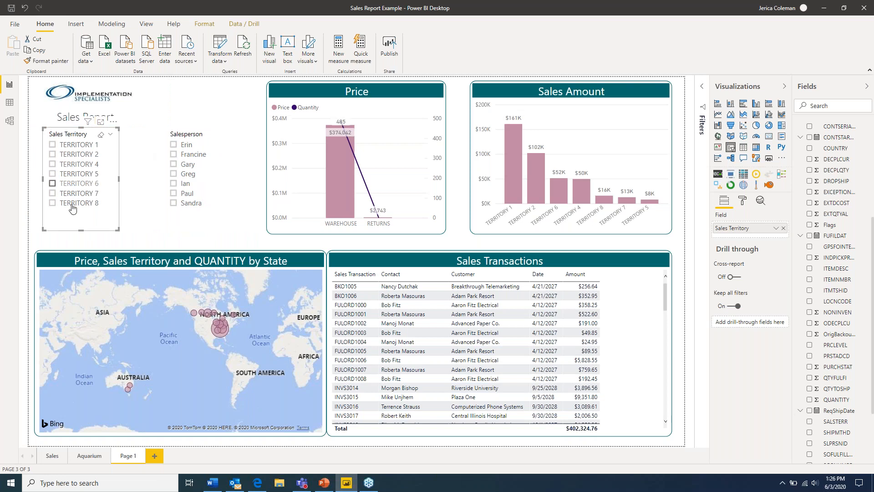
Step: Test the Sales Territory slicer by filtering on TERRITORY 1 and TERRITORY 4, and clear the selection
click(52, 145)
click(53, 164)
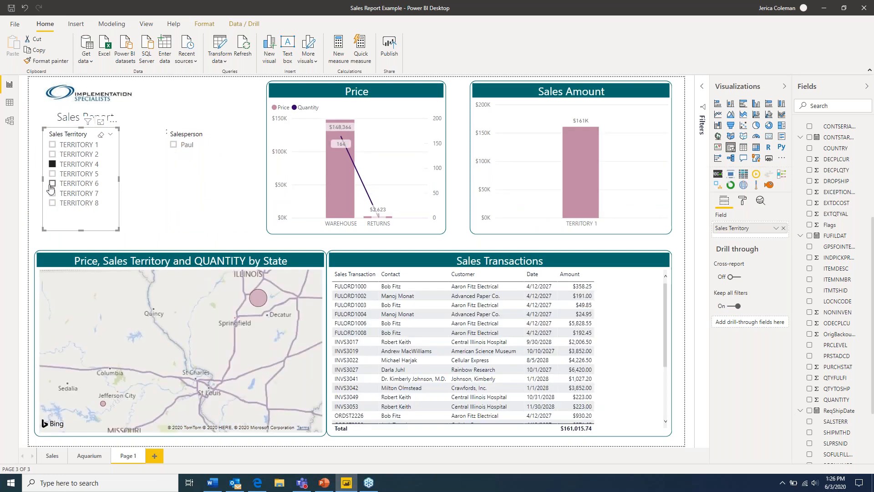
click(52, 145)
click(53, 145)
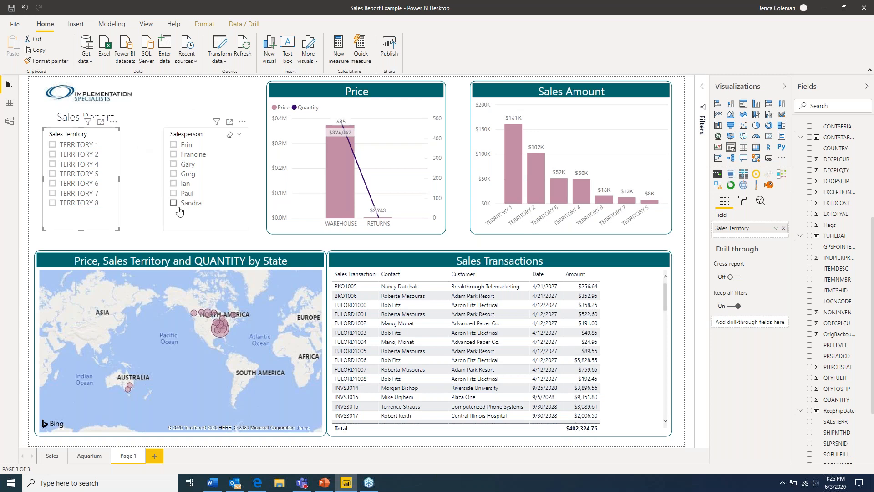
Step: Set the Sales Territory slicer's orientation to Horizontal and widen it to about 319 against the page's left edge
click(743, 201)
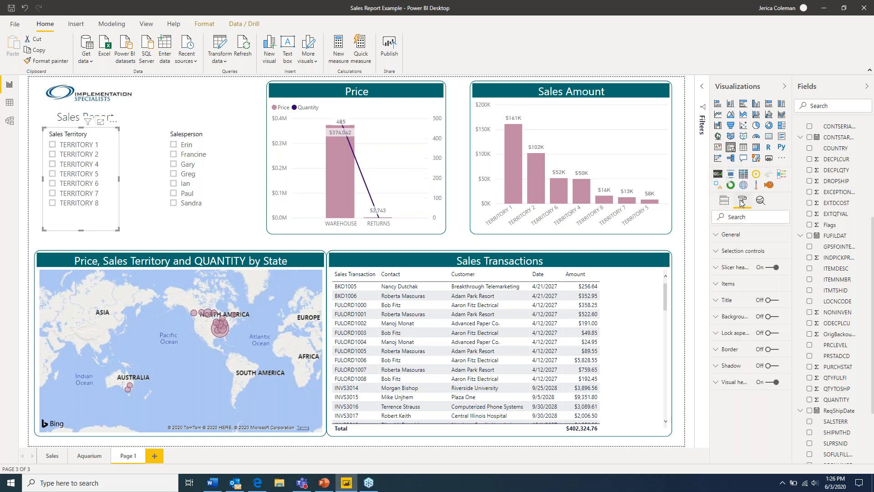
click(714, 236)
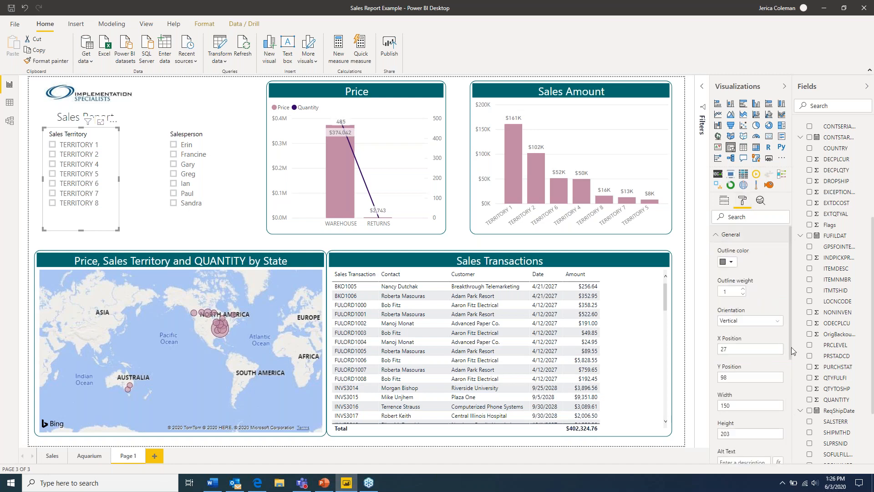
click(745, 321)
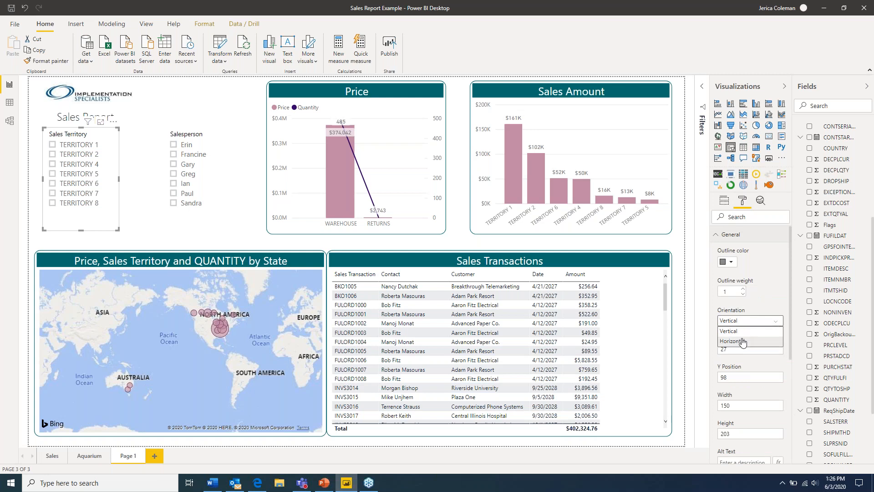
click(743, 341)
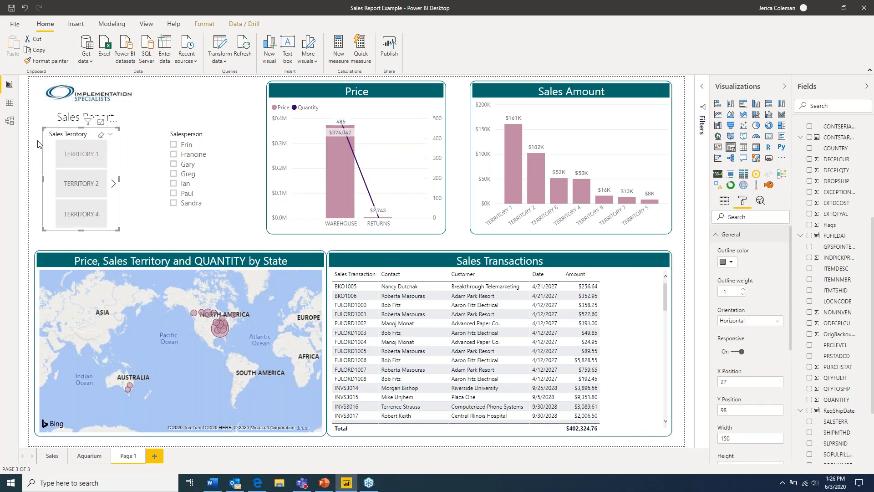
drag(119, 181, 207, 191)
drag(122, 135, 86, 140)
Step: Test the slicer's territory buttons by filtering on TERRITORY 1 and TERRITORY 6, and clear the selection
click(52, 159)
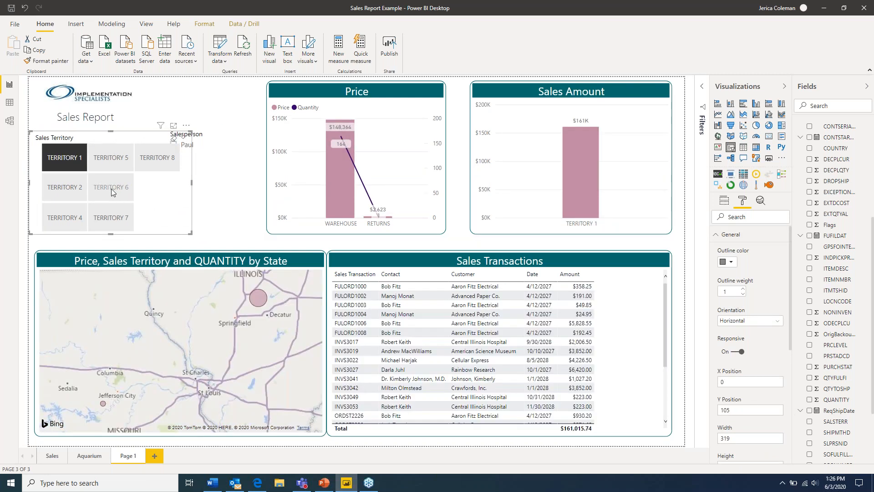
click(112, 191)
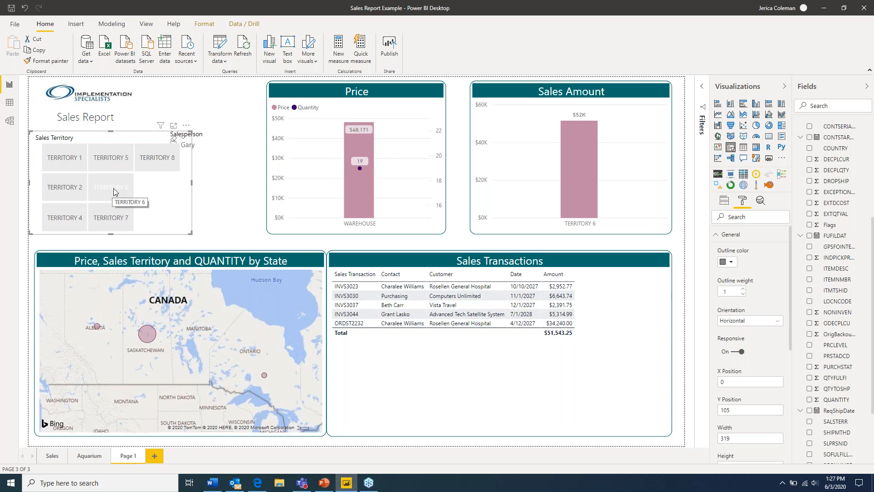
click(111, 187)
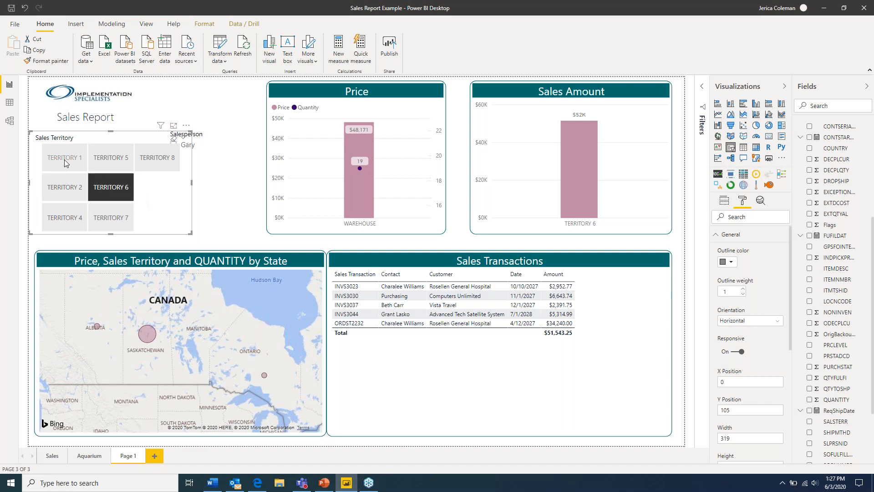
click(68, 161)
click(75, 162)
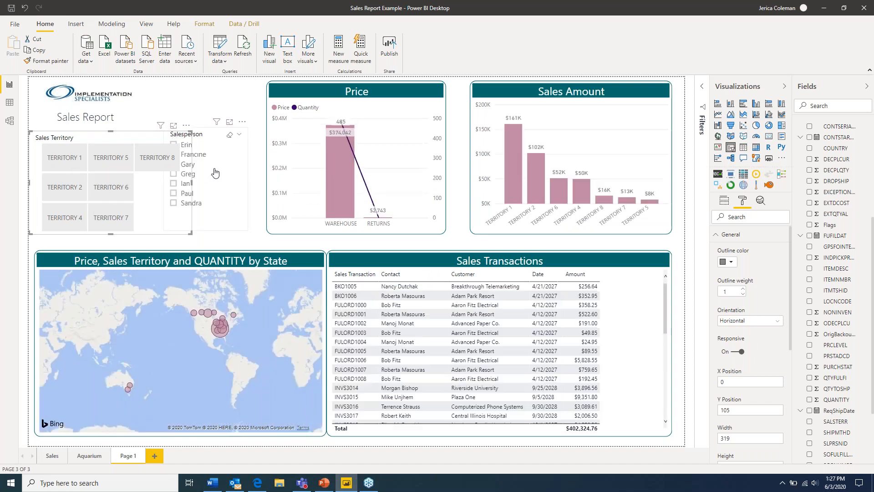
Step: Narrow the Sales Territory slicer to about 253 and extend it down to the map and up to about Y 92 so all territory buttons fit
drag(192, 182, 158, 184)
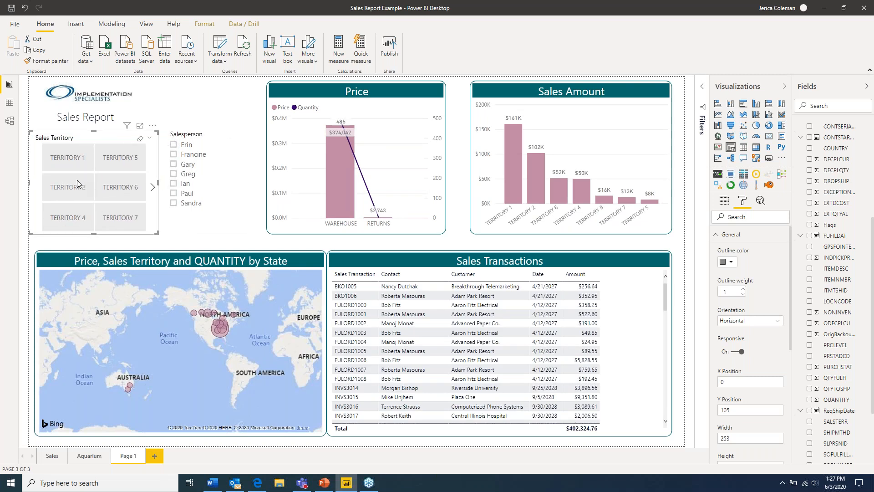
click(152, 188)
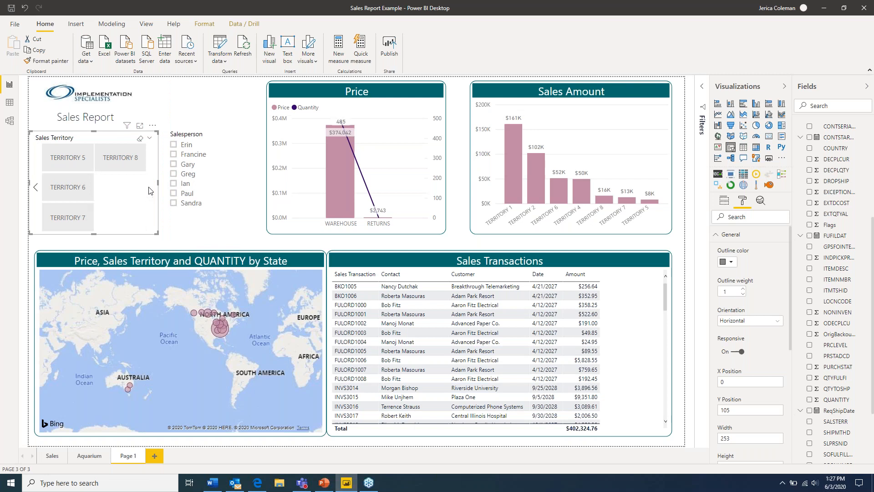
click(35, 187)
drag(94, 235, 94, 250)
drag(97, 132, 93, 125)
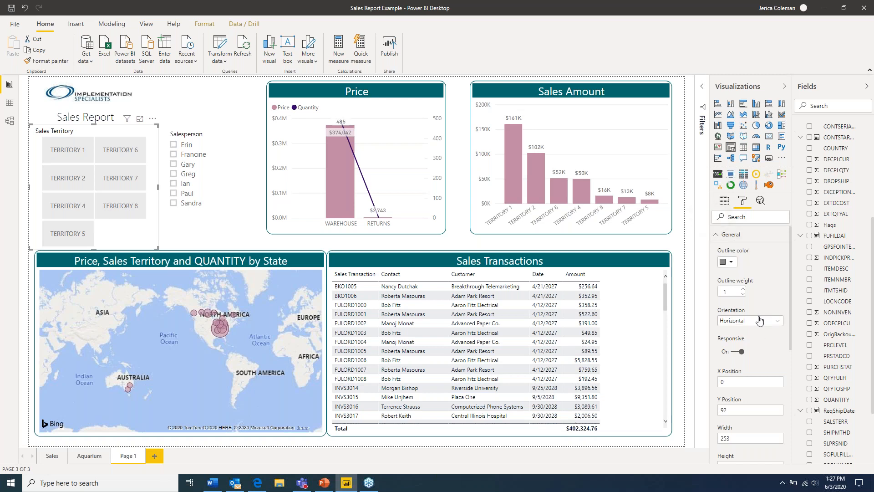
click(716, 234)
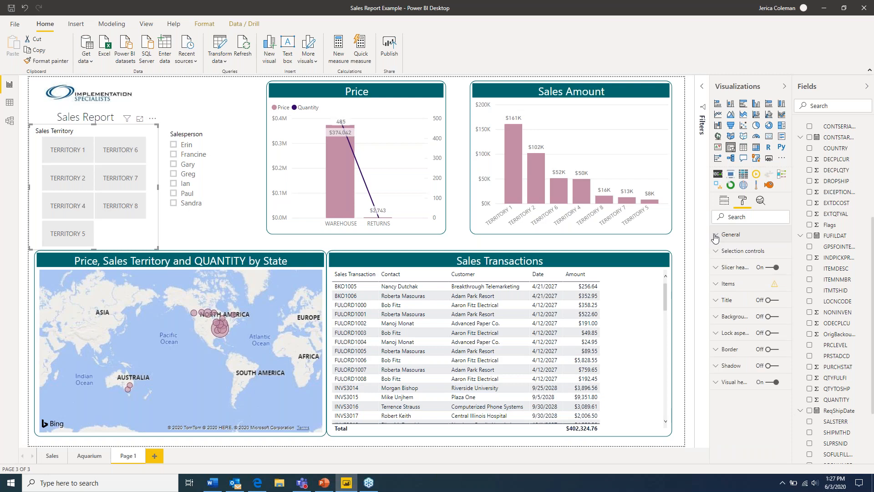
Step: Try Single select on the Sales Territory slicer, turn off both it and Multi-select with CTRL, and clear TERRITORY 1
click(717, 254)
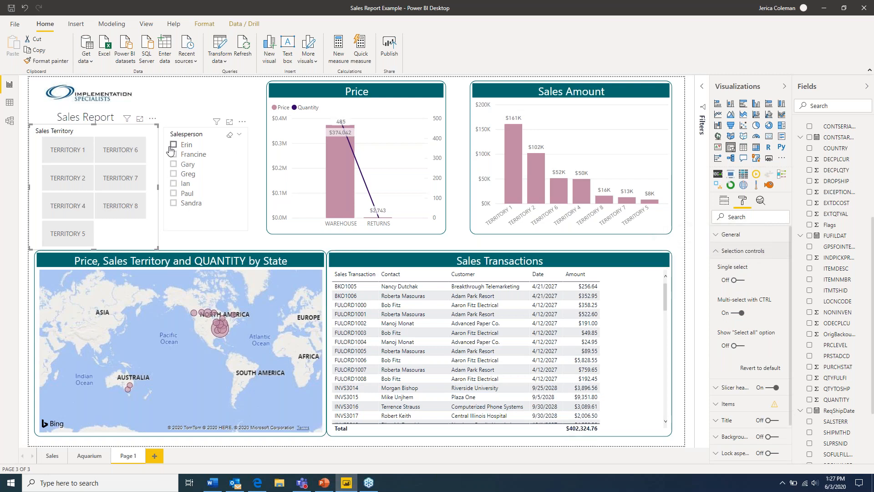
click(734, 282)
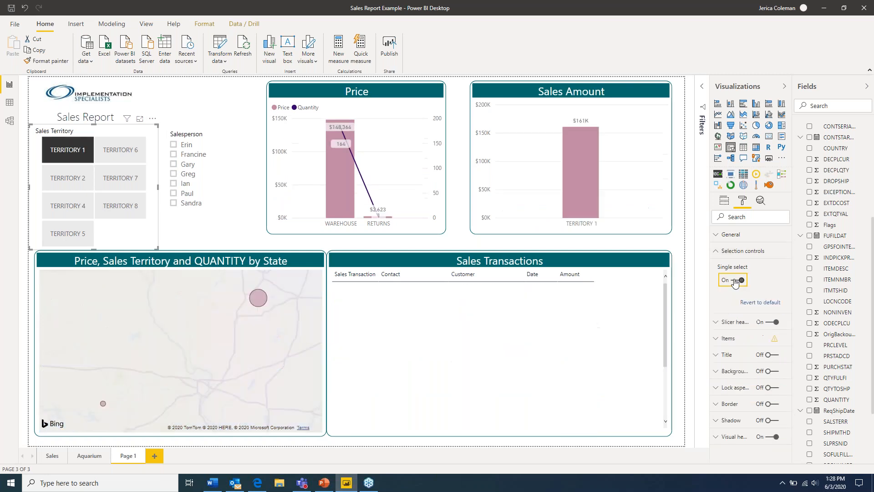
click(735, 283)
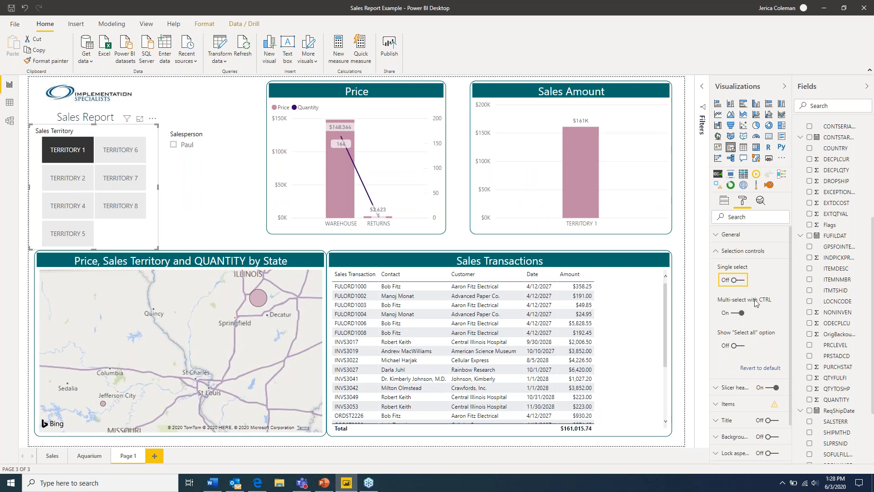
click(735, 314)
click(93, 147)
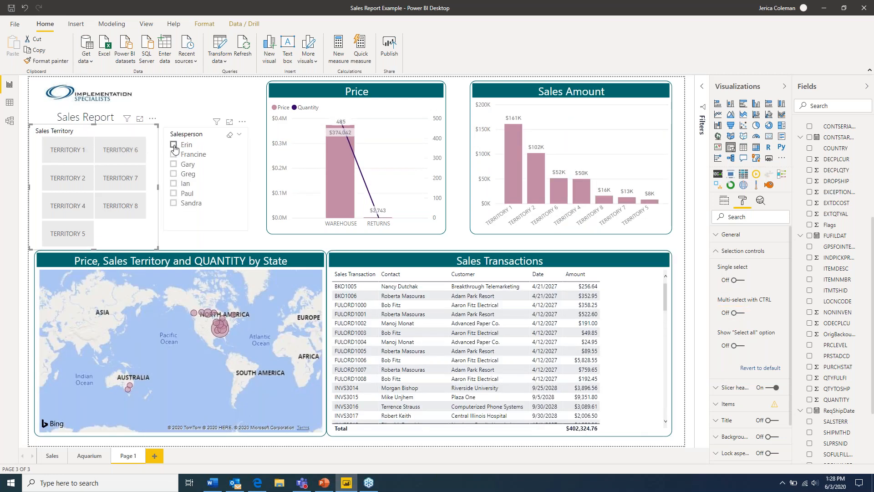
Step: Turn off Multi-select with CTRL for the Salesperson slicer, test it by ticking three salespeople, and clear the selection
click(208, 184)
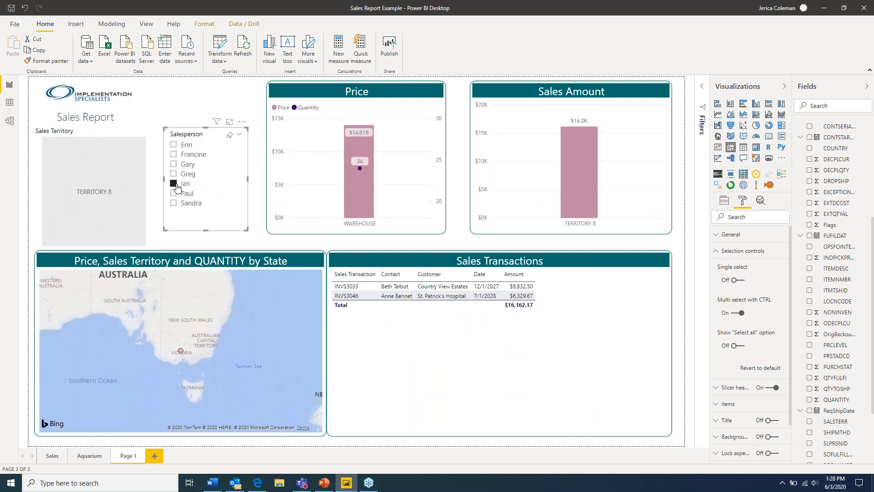
click(173, 183)
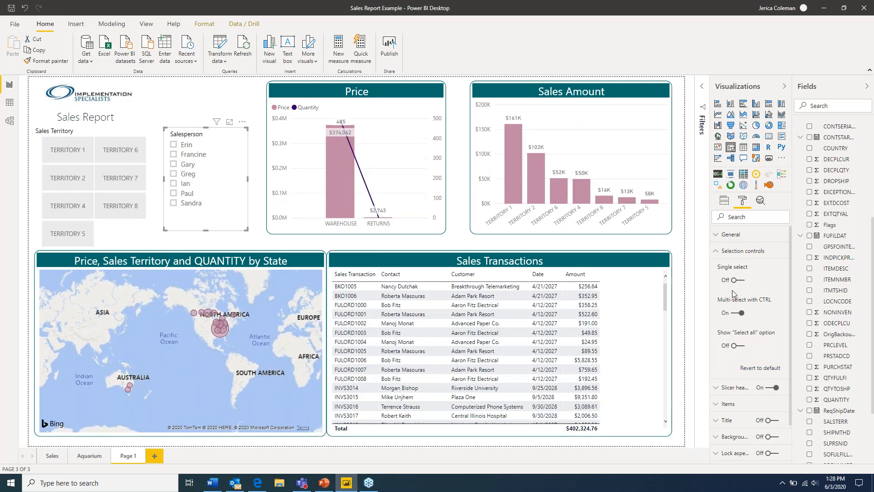
click(733, 313)
click(173, 145)
click(174, 173)
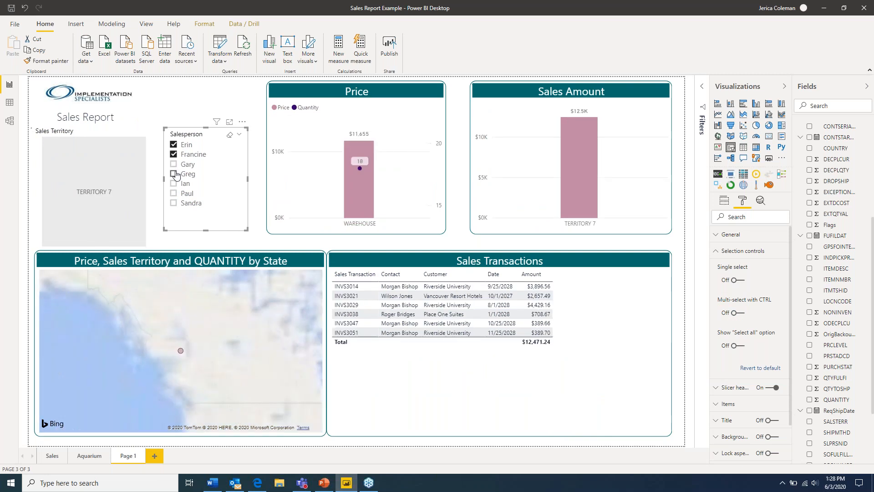
click(173, 154)
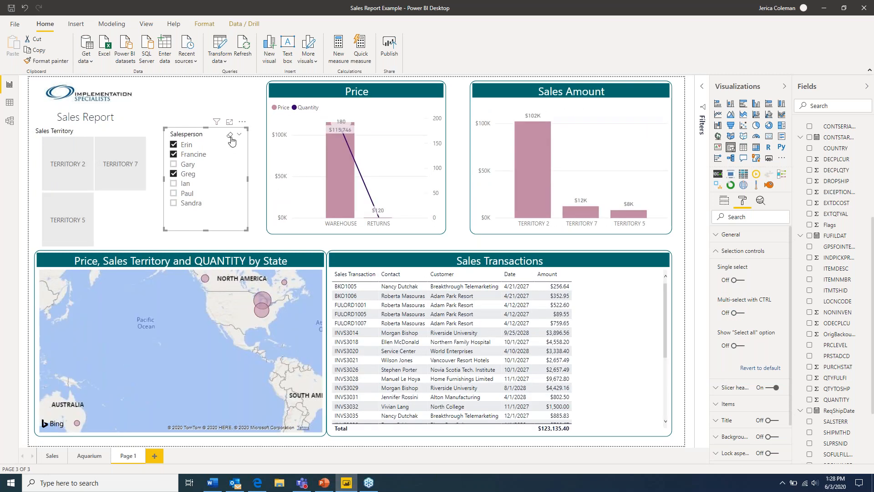
click(230, 136)
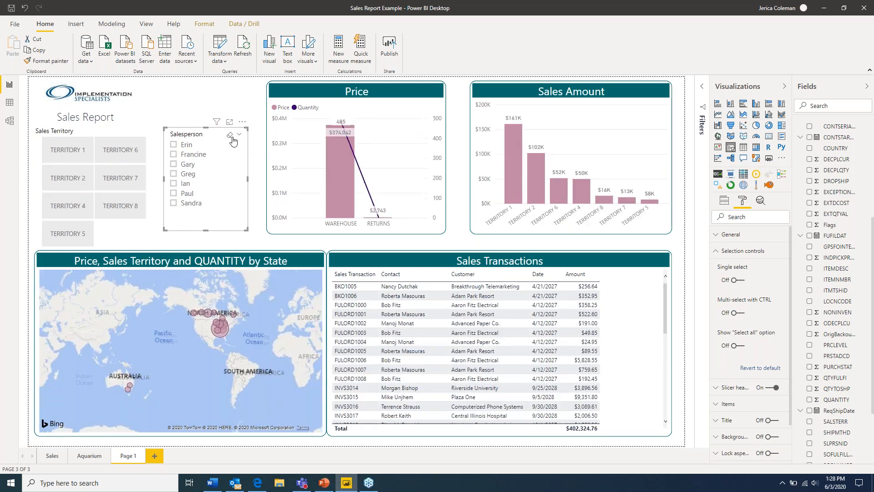
Step: Try the Salesperson slicer with Multi-select with CTRL on by selecting several salespeople, clear them, and turn the option off again
click(734, 313)
click(173, 144)
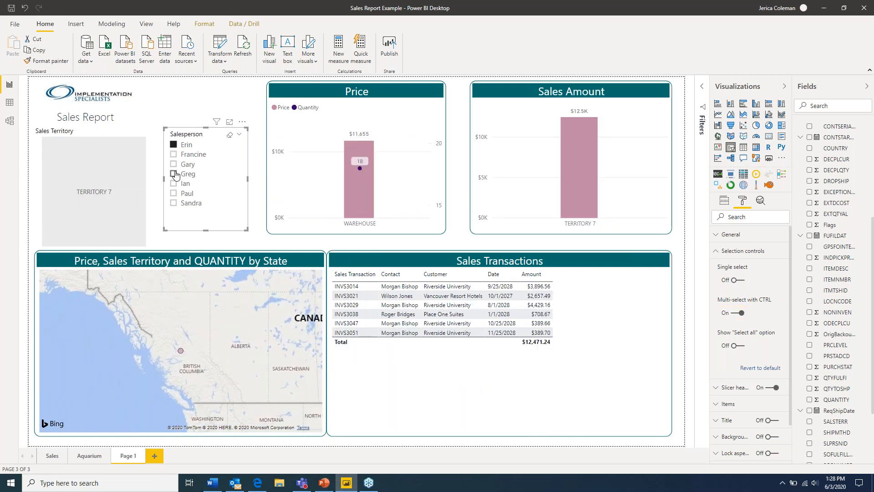
ctrl+click(174, 174)
ctrl+click(173, 193)
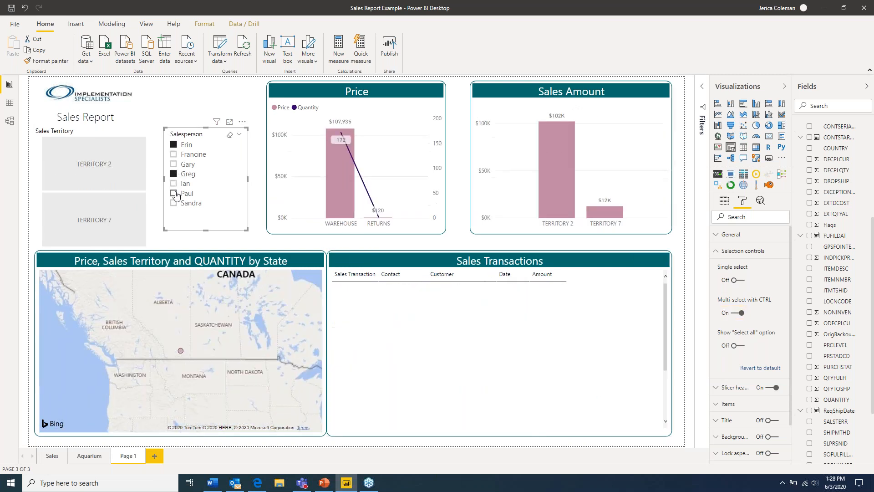
click(230, 135)
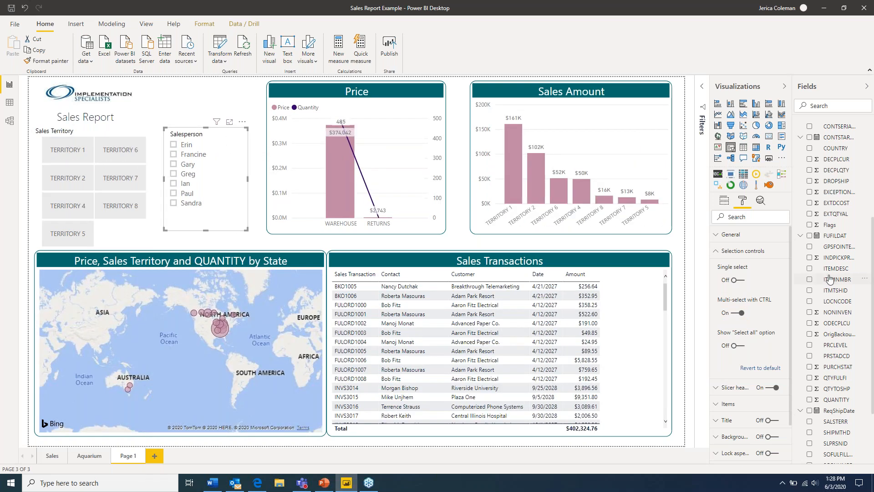
click(736, 313)
Step: Try the Show "Select all" option on the Salesperson slicer and turn it off again
click(736, 346)
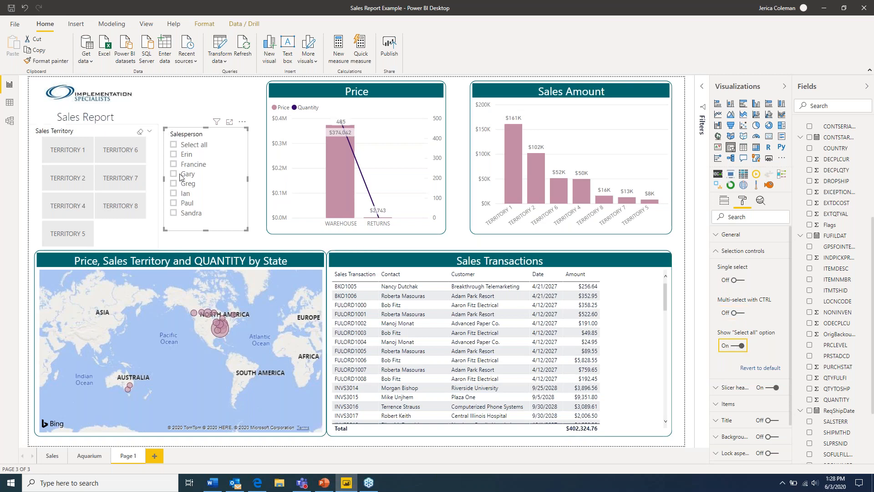
click(742, 348)
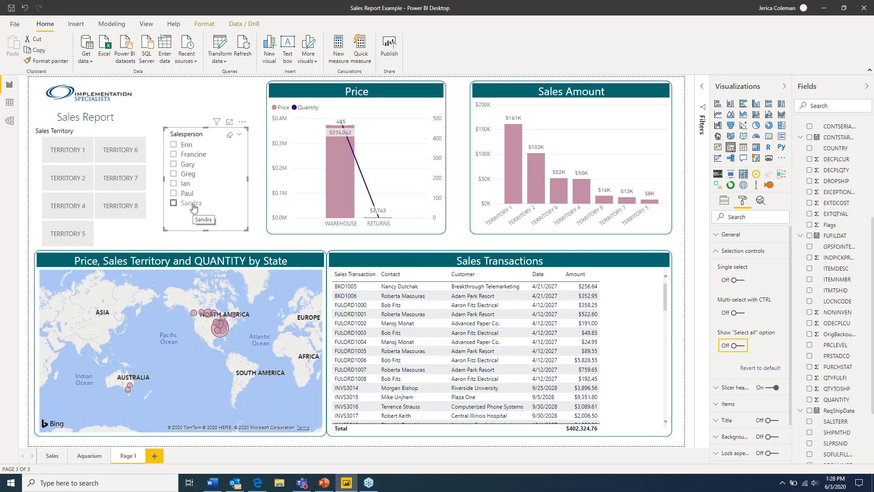
Step: Test filtering the report by three salespeople together and by a single salesperson, clearing the selection each time
click(173, 145)
click(174, 165)
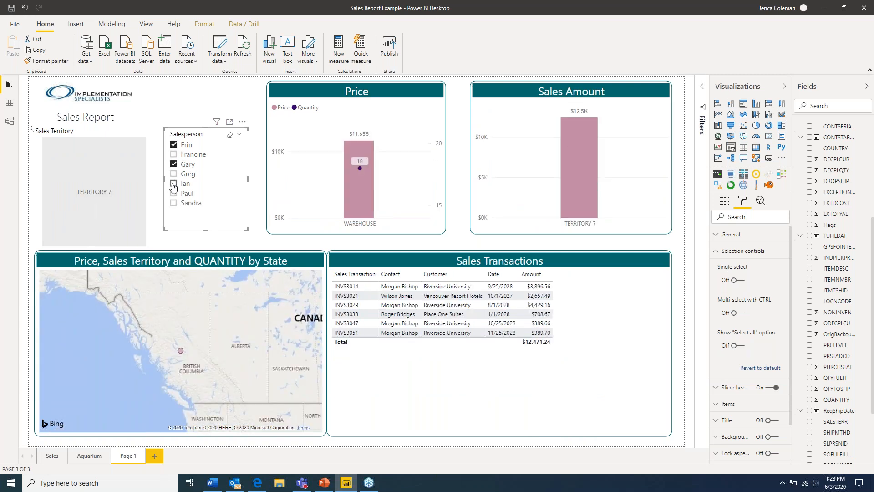
click(174, 184)
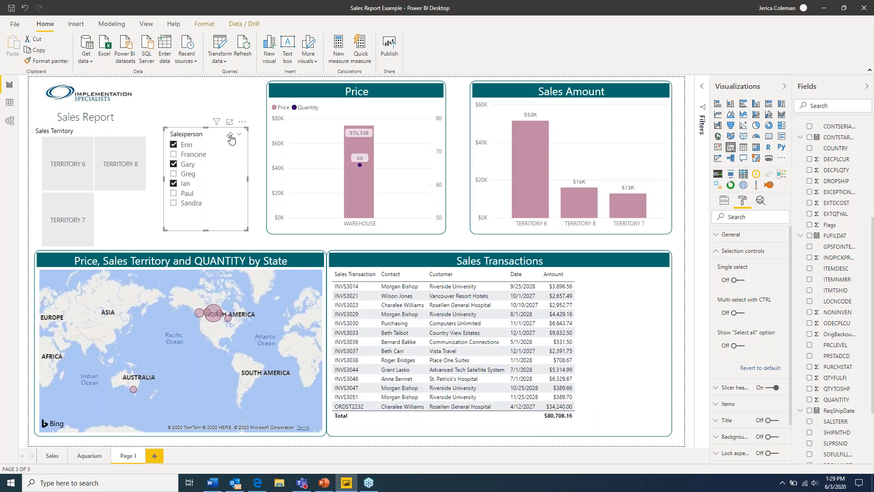
click(231, 138)
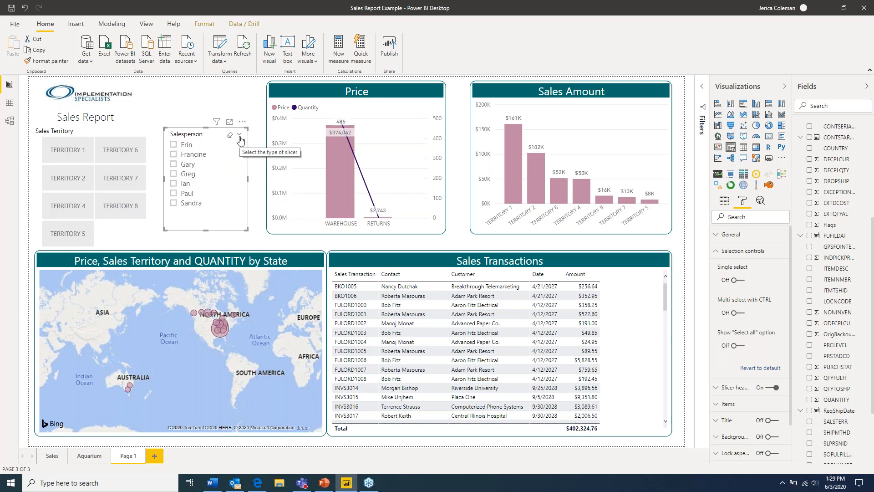
click(241, 165)
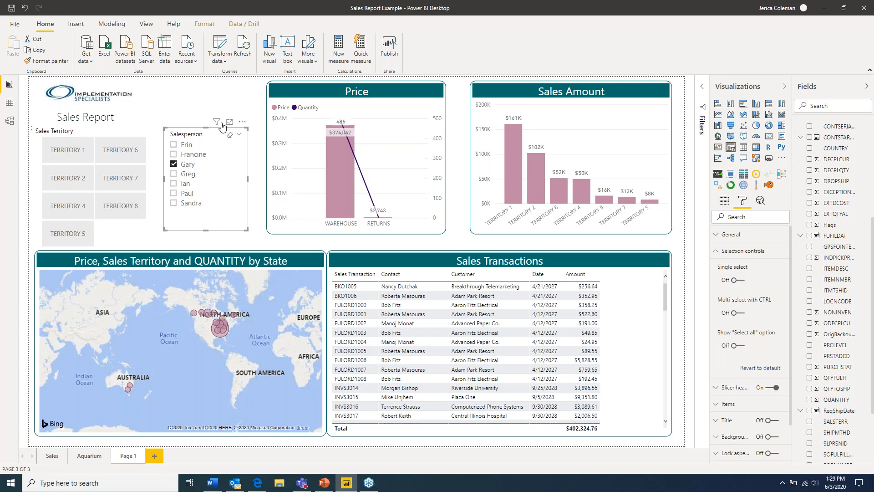
click(175, 164)
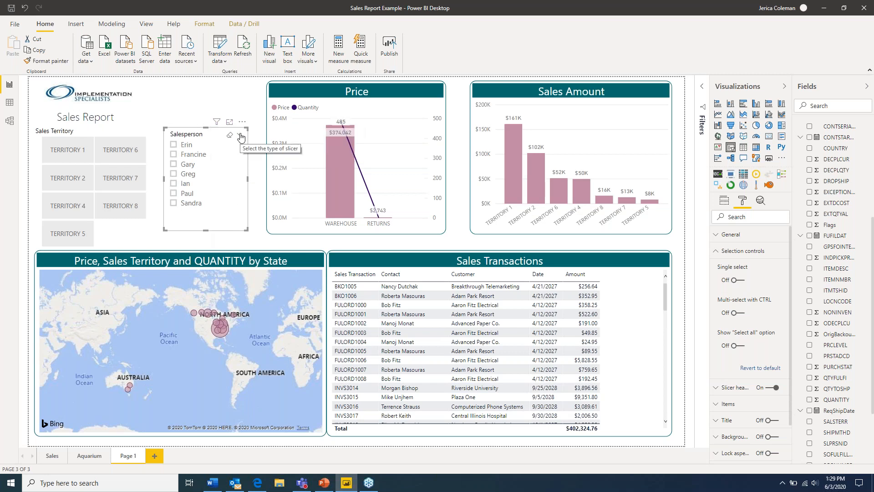
Step: Change the Salesperson slicer's type to Dropdown and check that its list expands and collapses
click(241, 137)
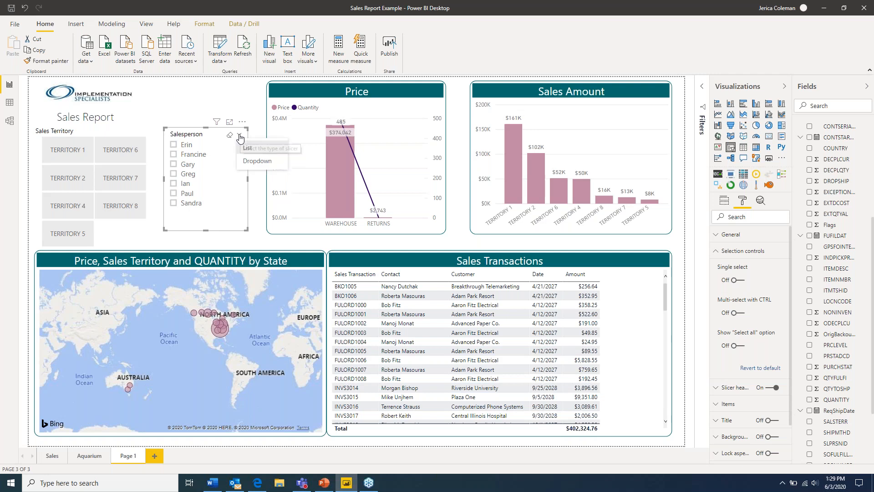
click(257, 162)
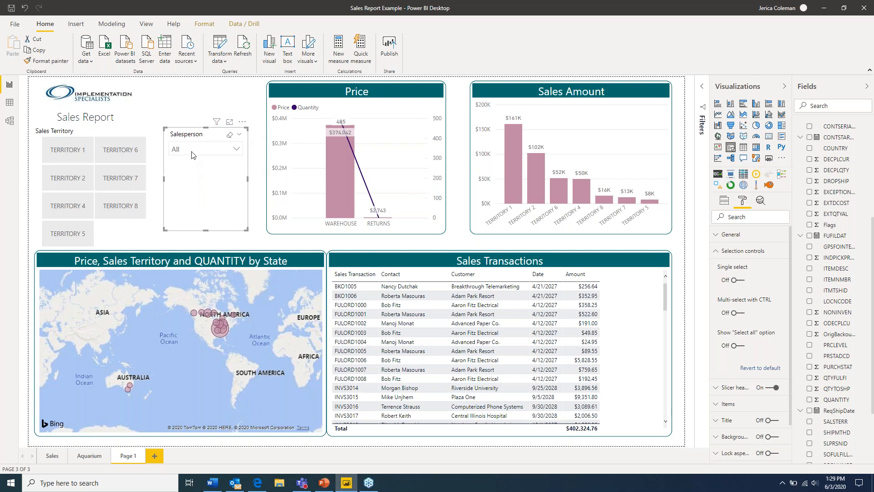
click(236, 149)
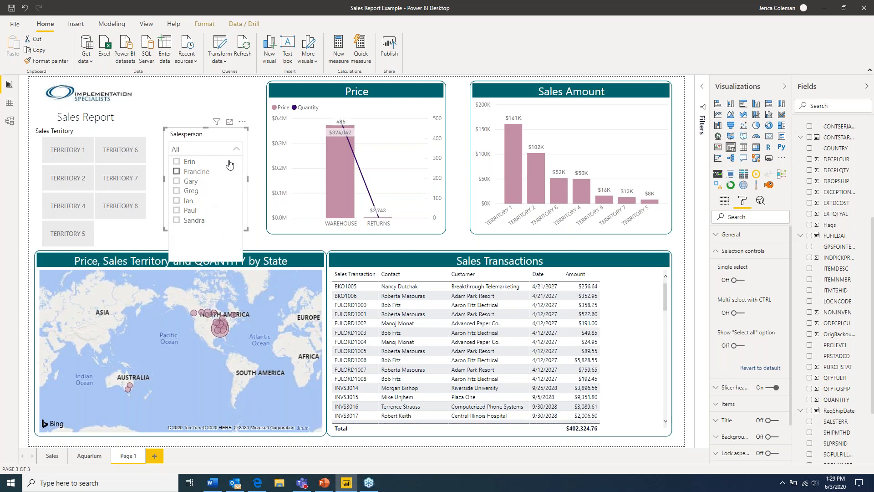
click(236, 149)
click(236, 149)
click(236, 149)
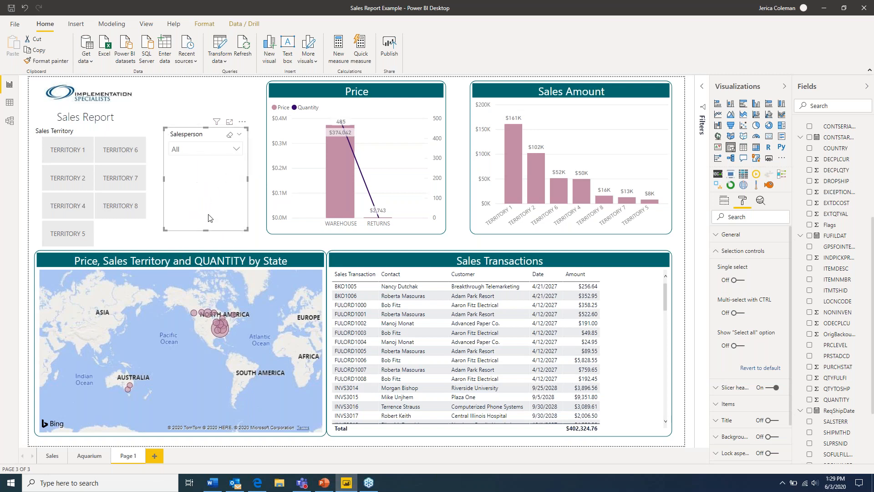
Step: Shrink the Salesperson slicer to its dropdown height, move it between the logo and the Price chart, and check its list
drag(206, 228, 221, 91)
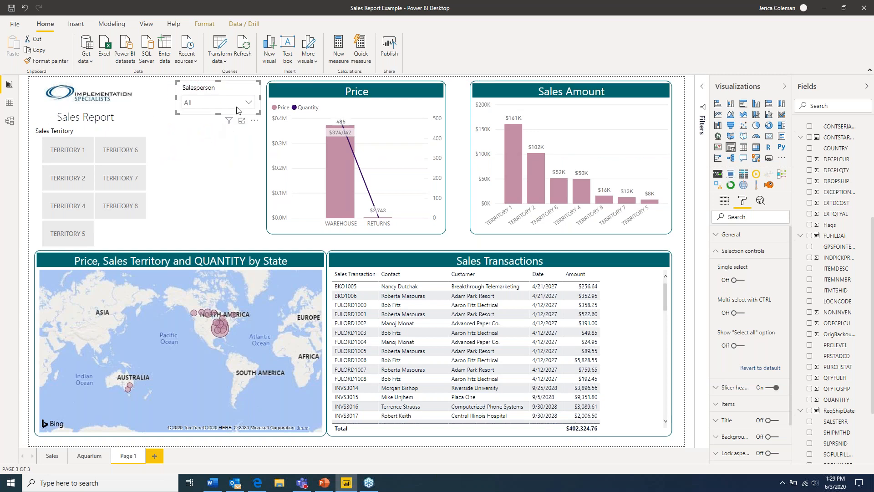
click(249, 103)
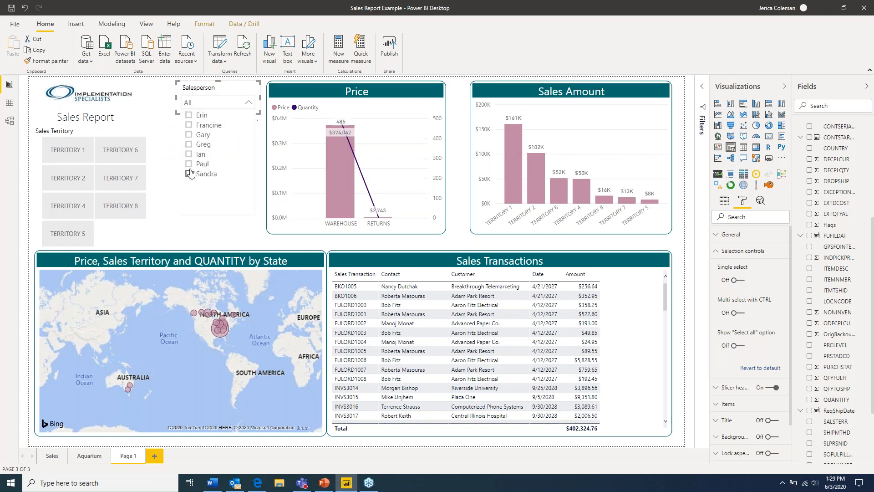
click(249, 105)
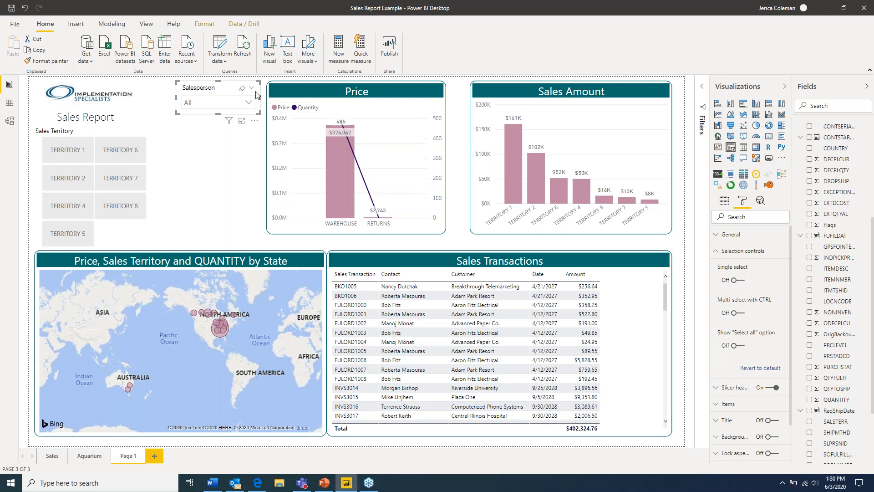
Step: Enable Search for the Salesperson slicer and search its dropdown list for a salesperson's first name
click(255, 122)
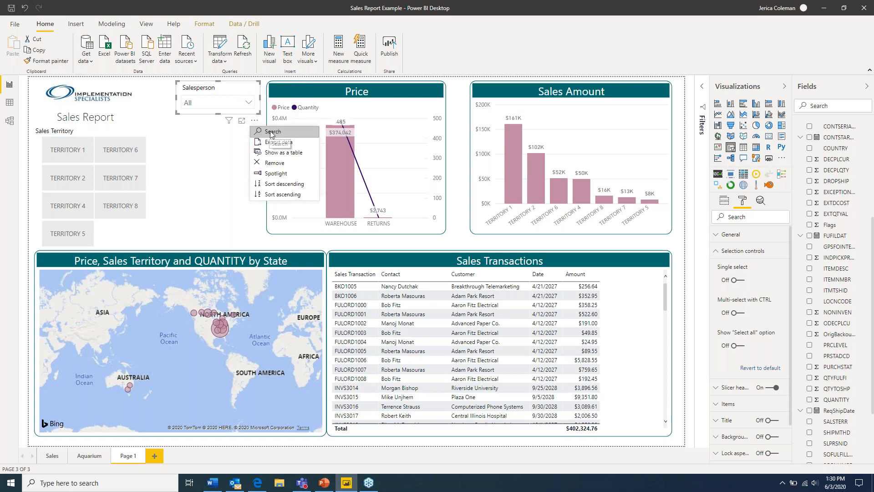
click(270, 132)
click(250, 105)
click(212, 114)
text(gary)
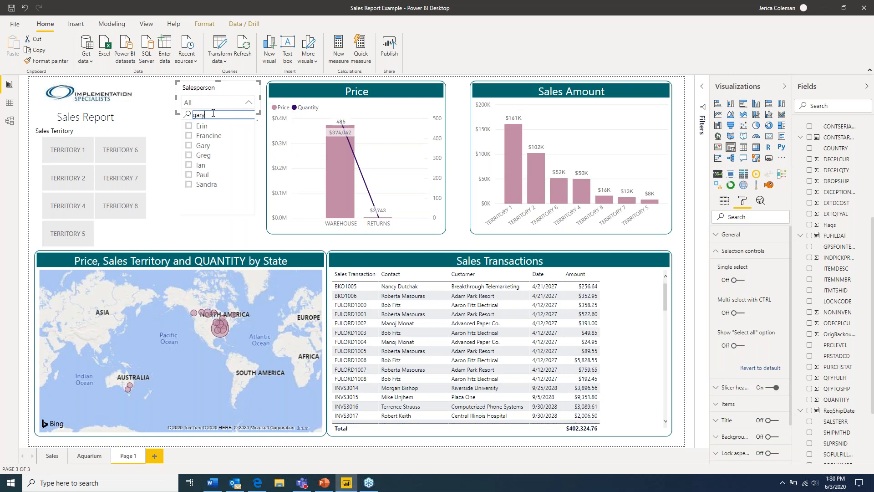
Step: Clear the search text in the Salesperson slicer, collapse its list and deselect the slicer
double_click(204, 114)
key(BackSpace)
click(248, 103)
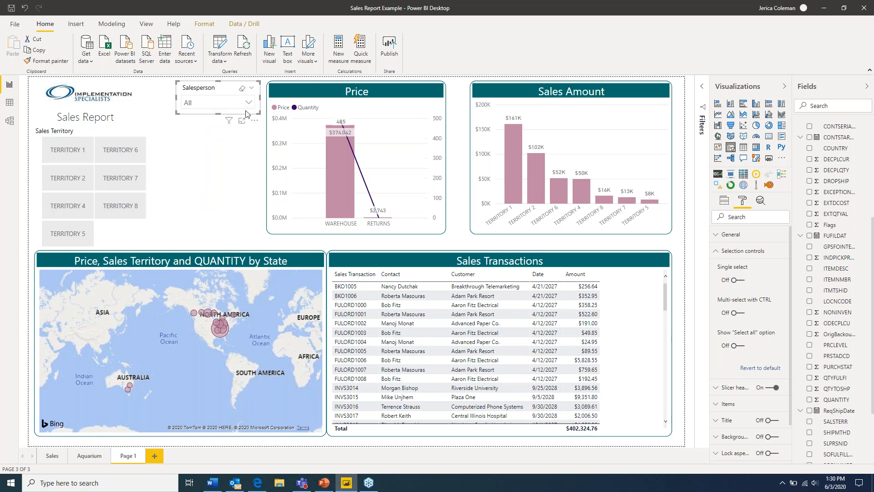
click(192, 145)
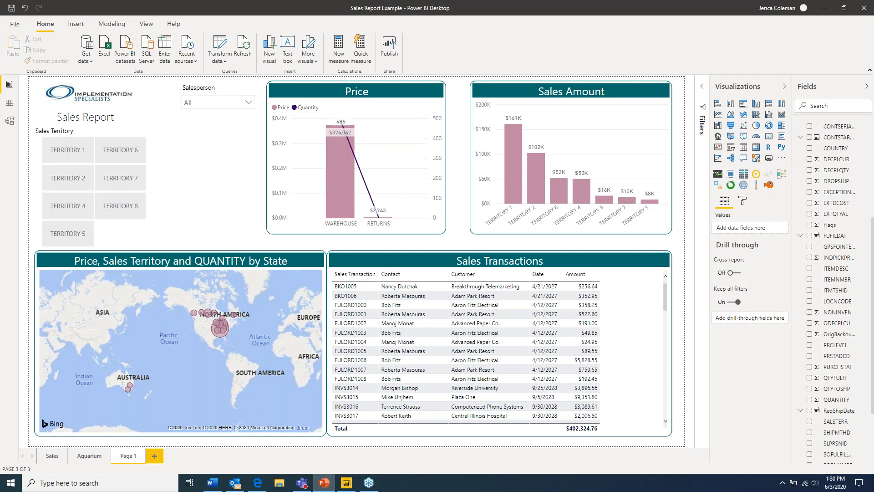
Step: Switch to the PowerPoint slide show at the Q & A slide and swap Presenter View and Slide Show
click(324, 482)
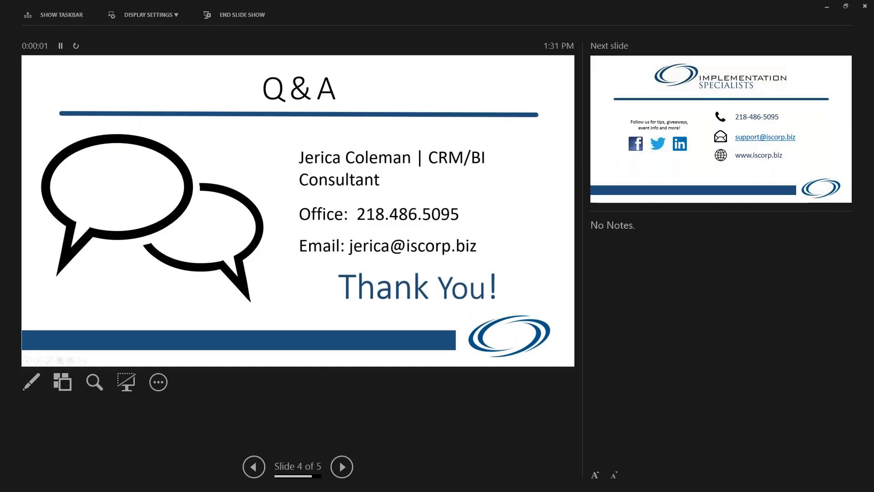
click(169, 18)
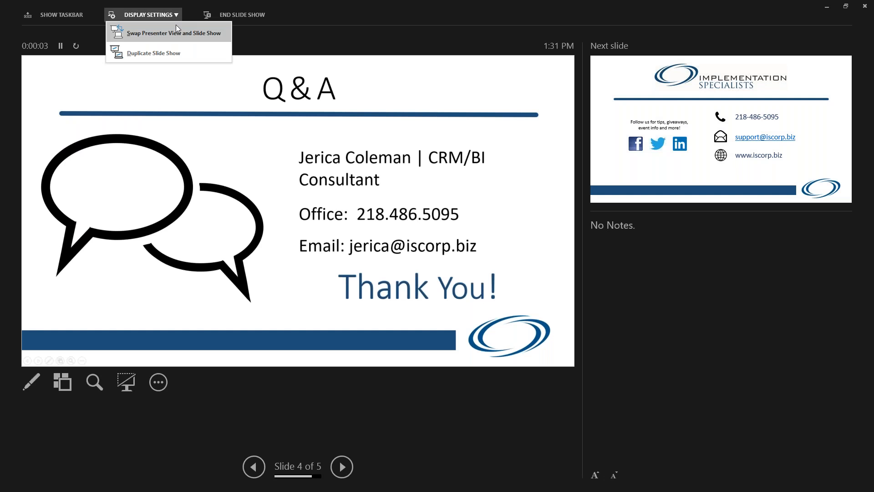
click(175, 28)
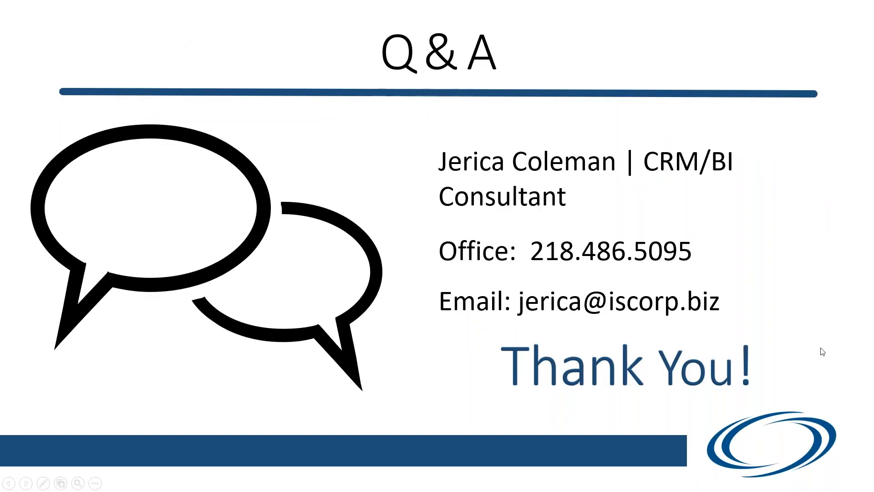